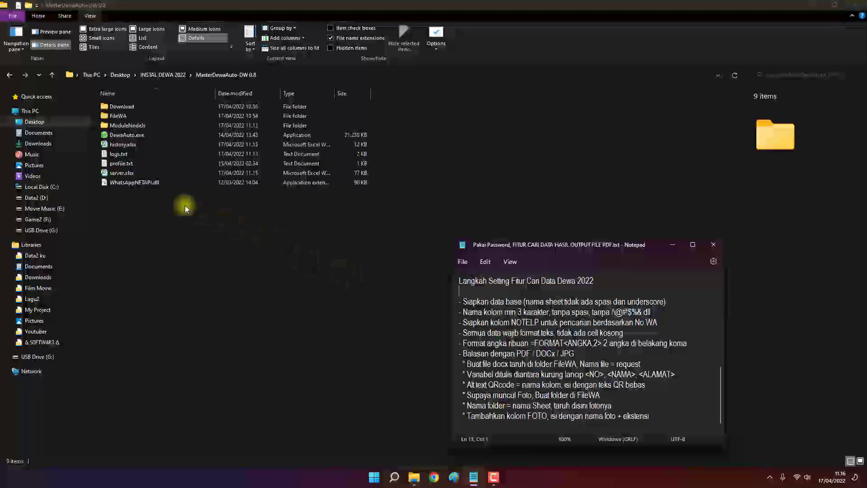
Open server.xlsx and examine the NIS numbers and one student's full record on the DAFTARNILAI sheet
double_click(122, 173)
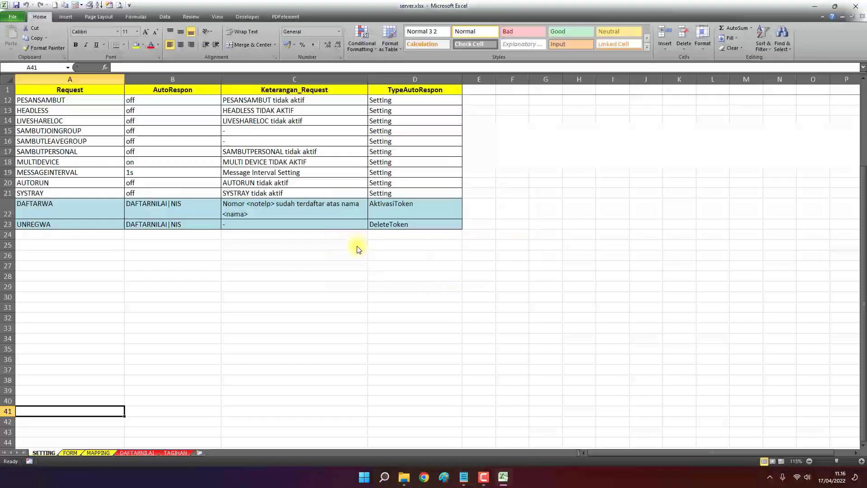
click(138, 452)
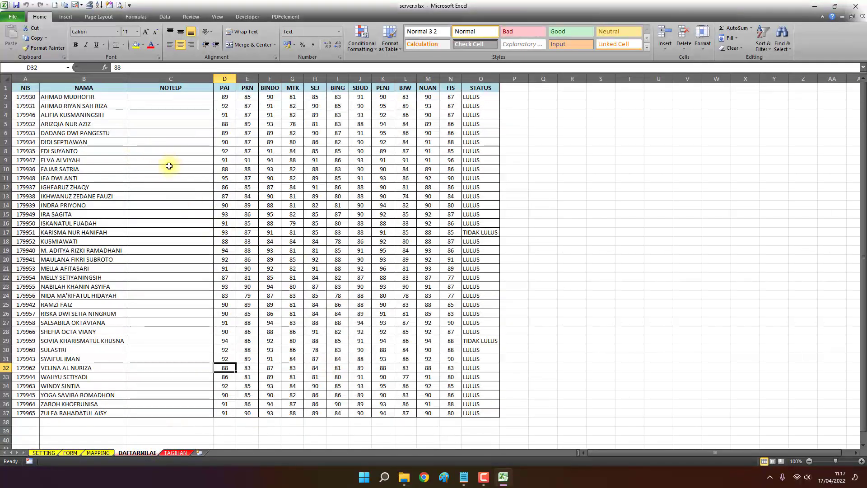
scroll(169, 166, up, 4)
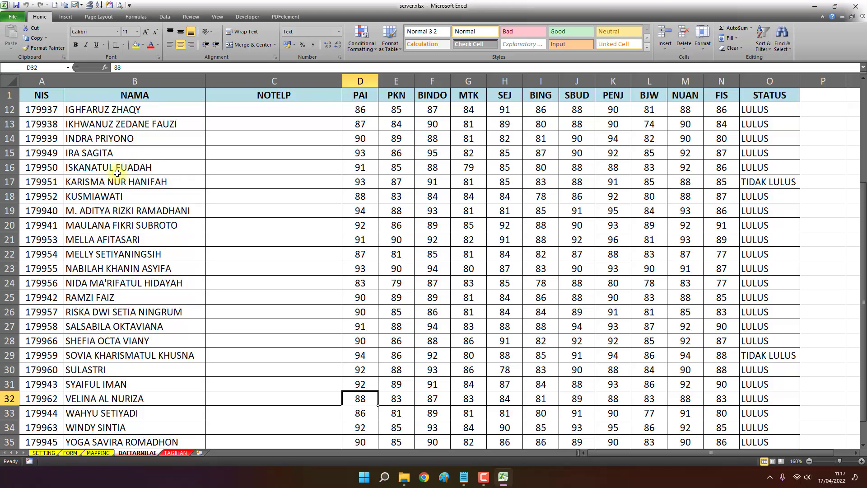
click(48, 170)
click(31, 196)
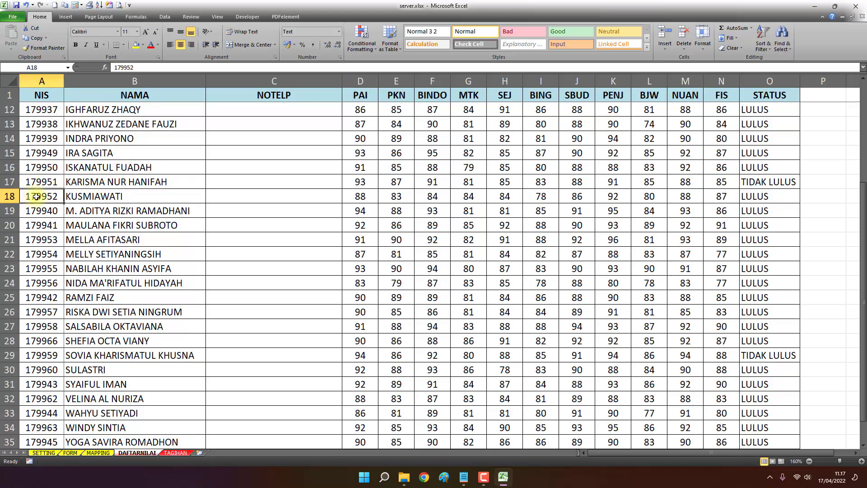
click(42, 253)
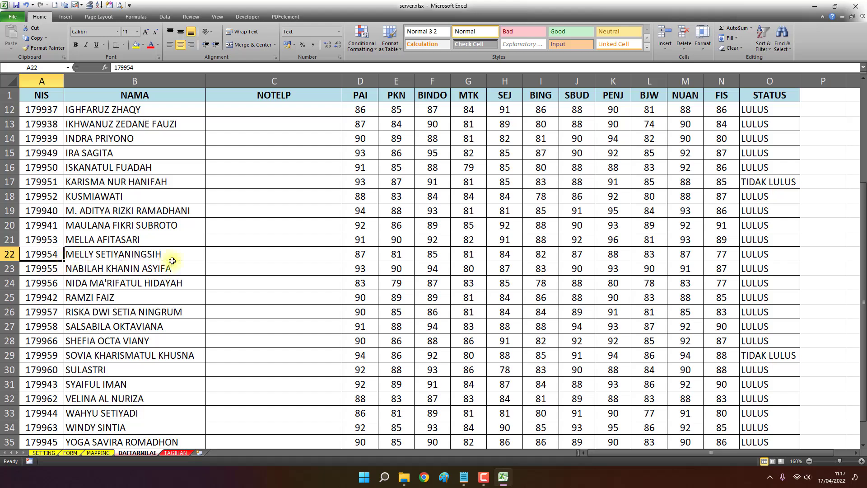
drag(141, 256, 740, 262)
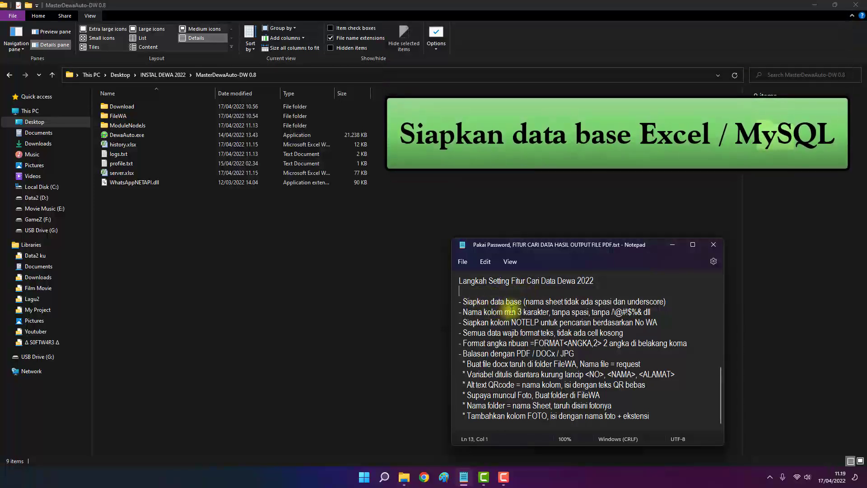
Open server.xlsx at the DAFTARNILAI sheet and bring up the Notepad setup notes over it
double_click(121, 172)
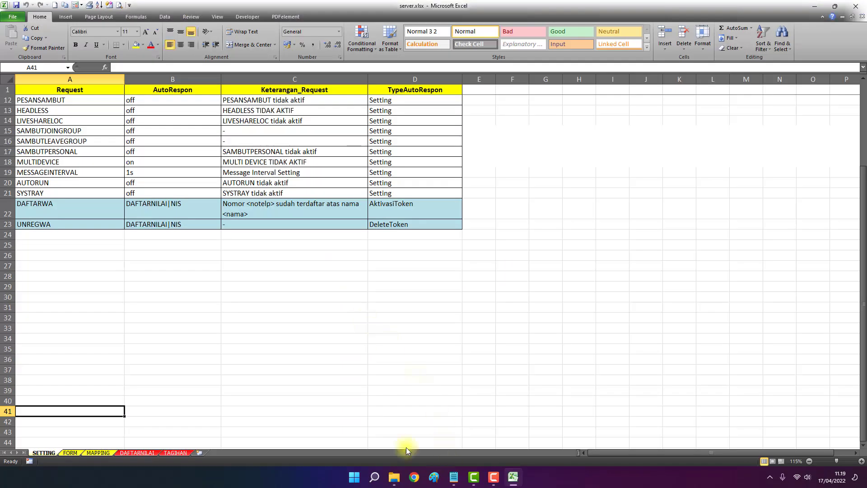
click(137, 452)
click(454, 477)
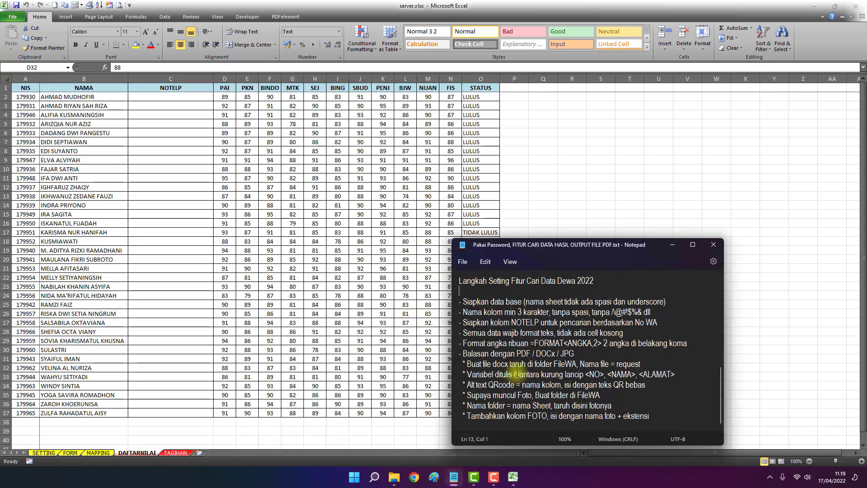
Highlight the sheet-name rule in the notes and check the DAFTARNILAI and TAGIHAN sheet names against it
drag(526, 302, 563, 302)
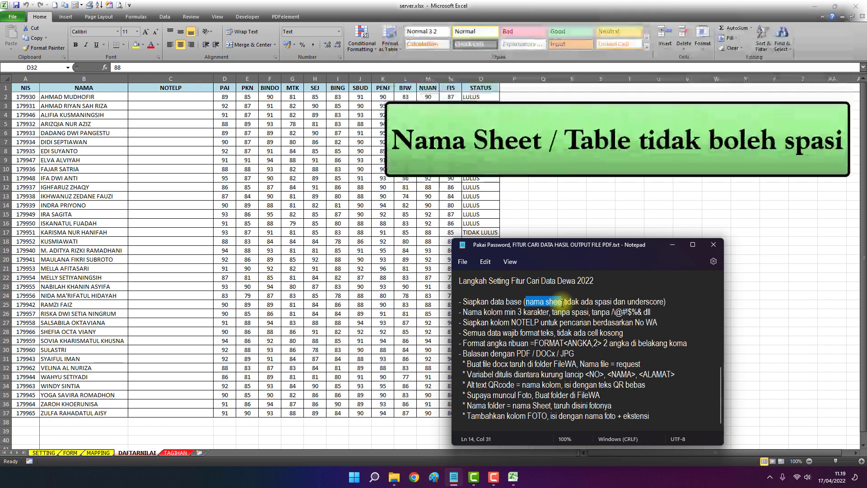
click(335, 346)
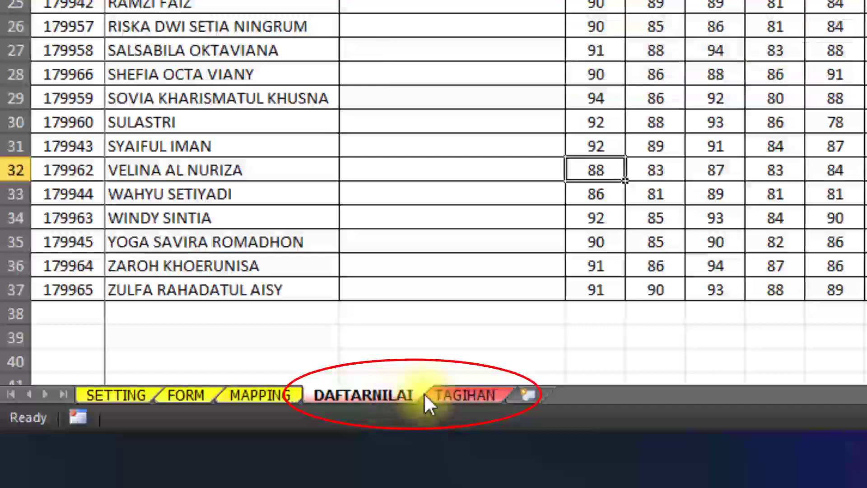
click(467, 397)
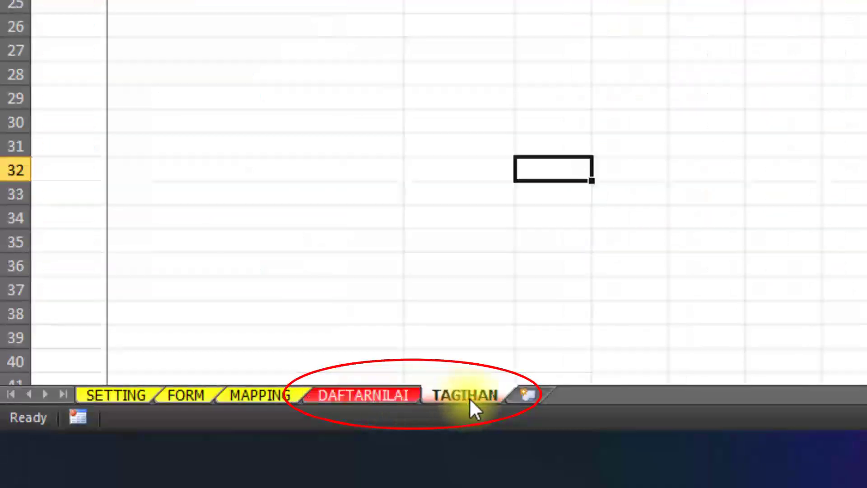
click(373, 398)
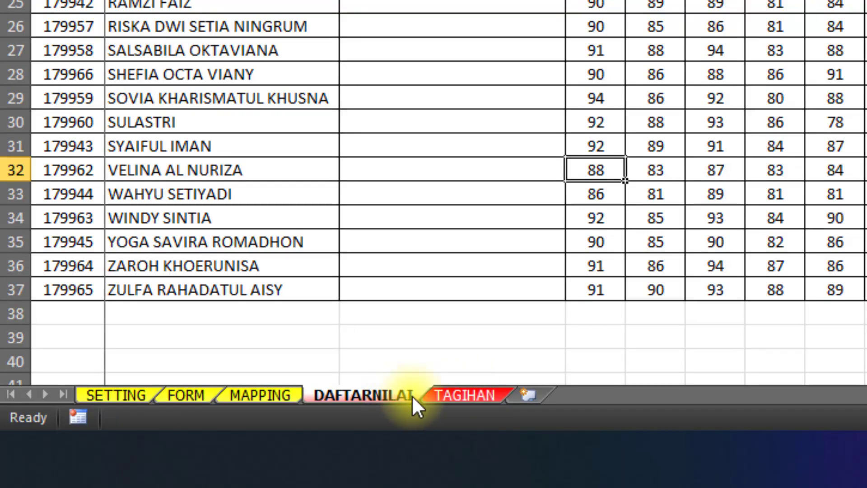
click(454, 391)
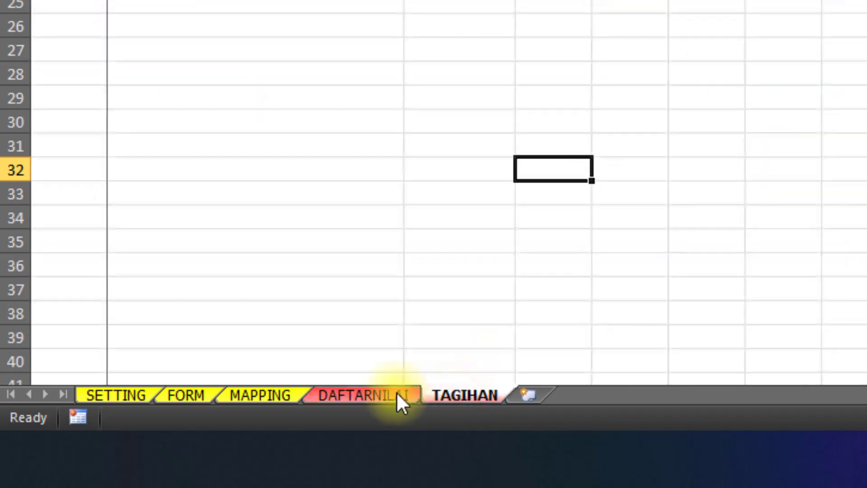
click(397, 393)
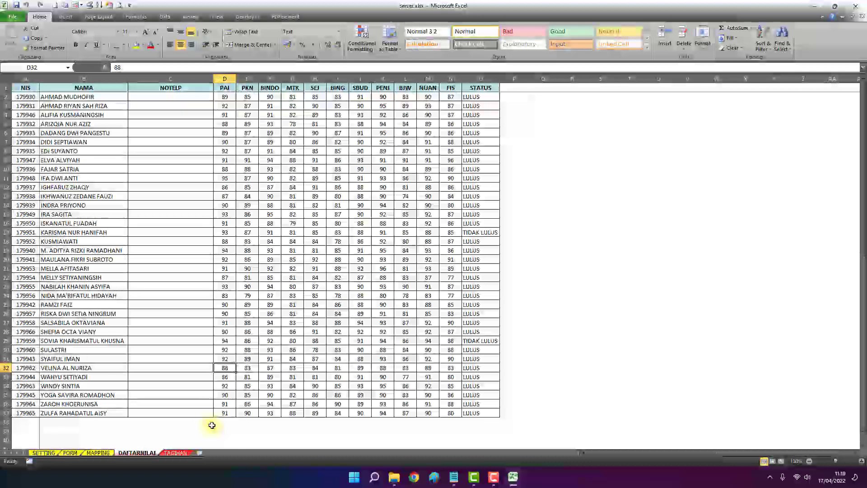
Review the column-name rule in the Notepad notes, highlighting the special characters that are not allowed
click(454, 476)
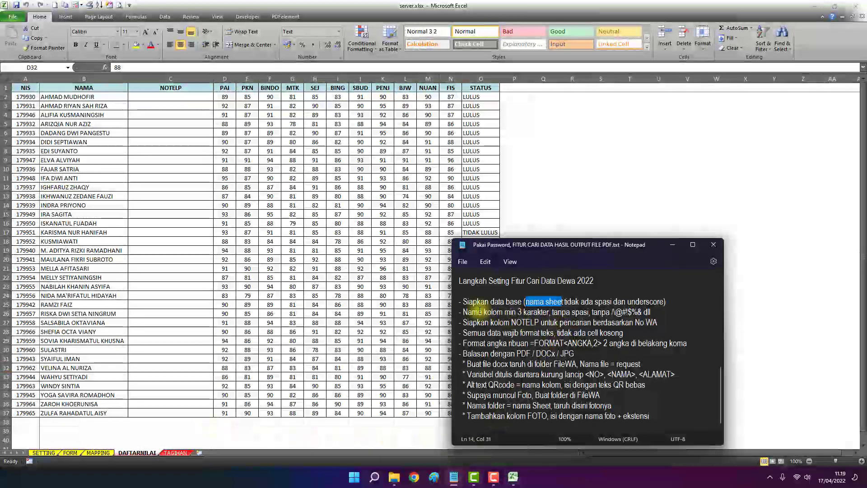
drag(464, 311, 482, 312)
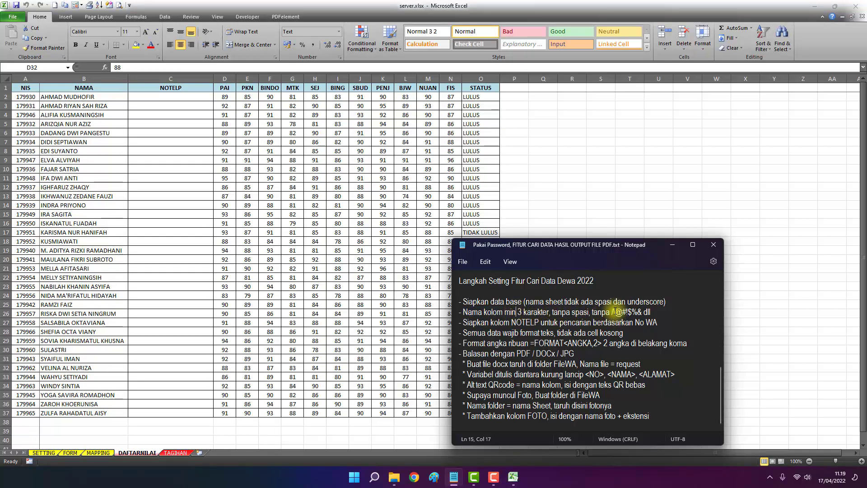
drag(613, 311, 637, 311)
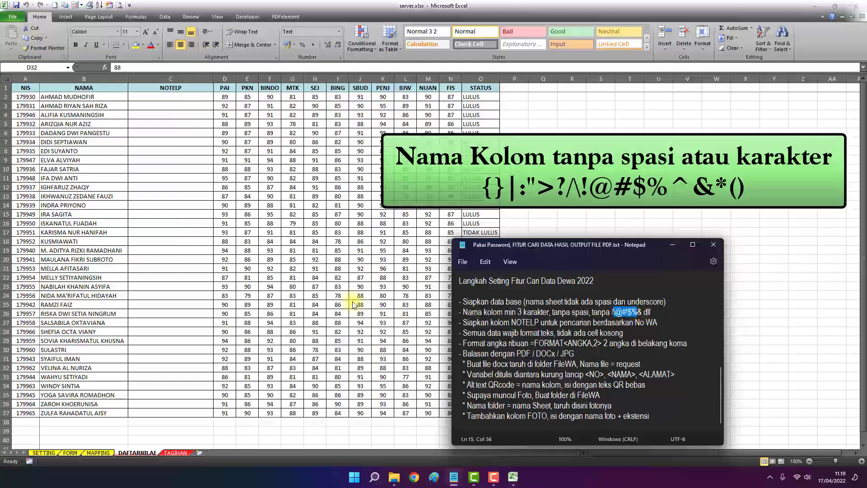
Check the DAFTARNILAI column headers in row 1, from PAI to STATUS, against the naming rule
click(228, 367)
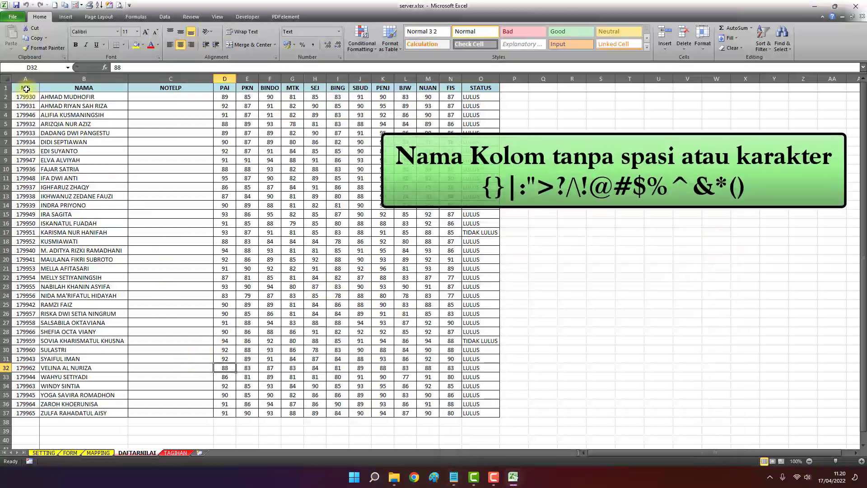
drag(26, 89, 481, 87)
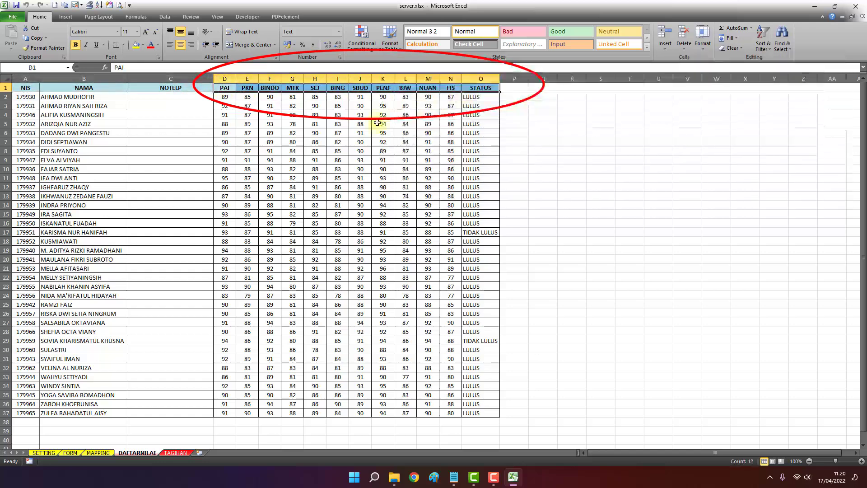
click(226, 90)
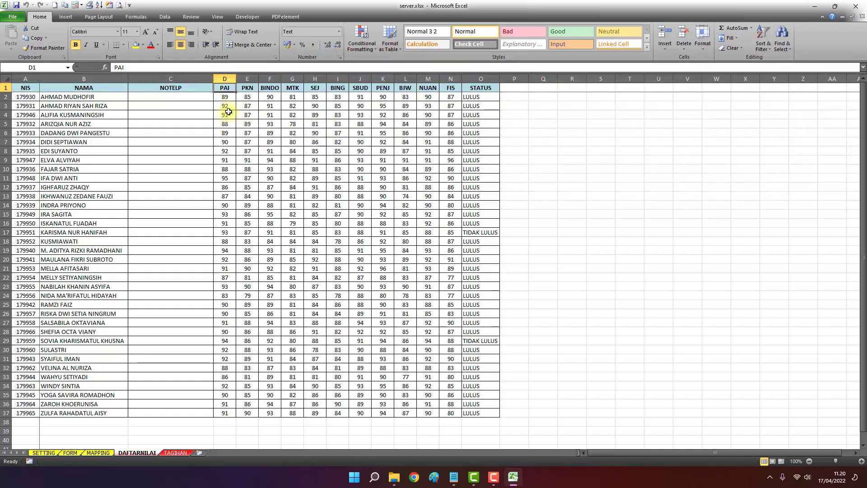
click(245, 89)
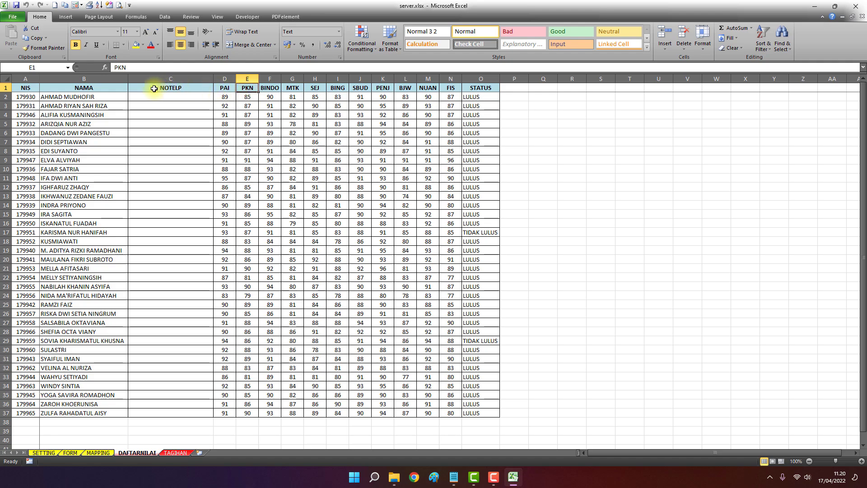
Change the NAMA header in cell B1 to NAMA LENGKAP as an example containing a space
click(98, 91)
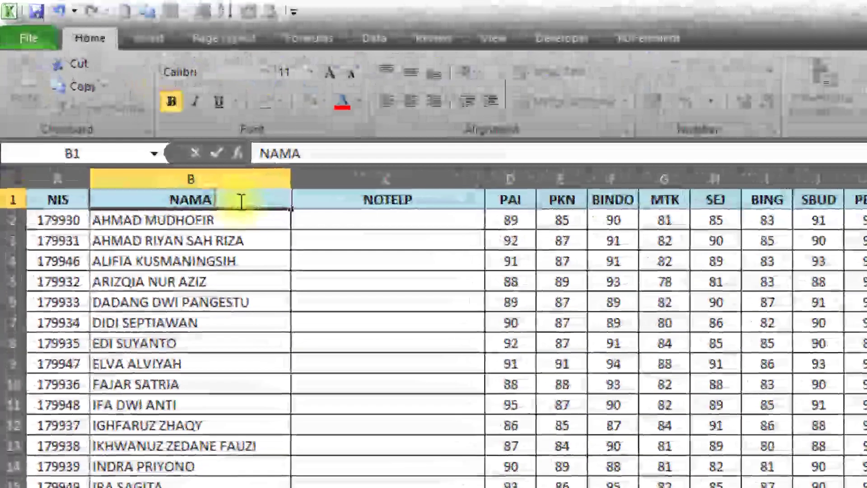
double_click(242, 202)
text(LENGKAP)
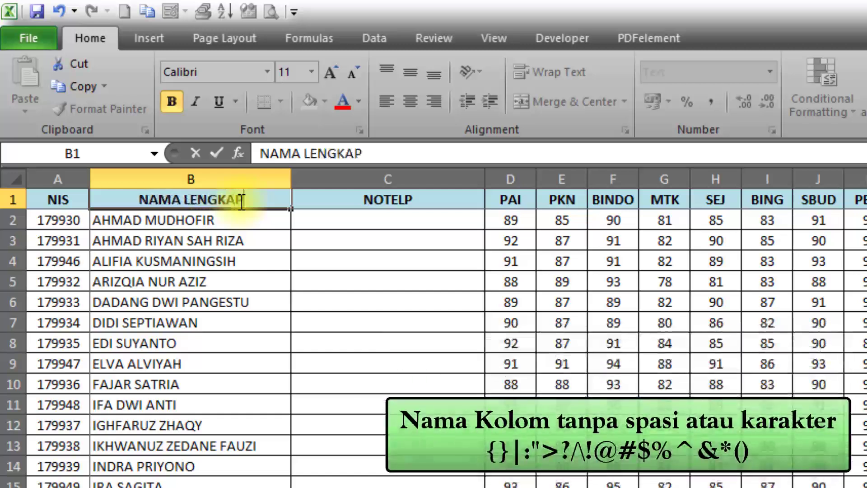
key(Return)
Remove the space and LENGKAP from the header in cell B1 so that it reads NAMA
click(185, 199)
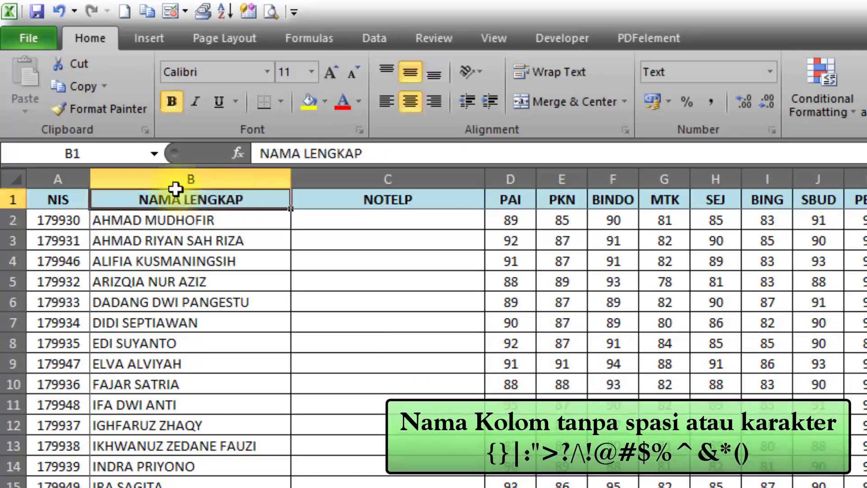
double_click(187, 199)
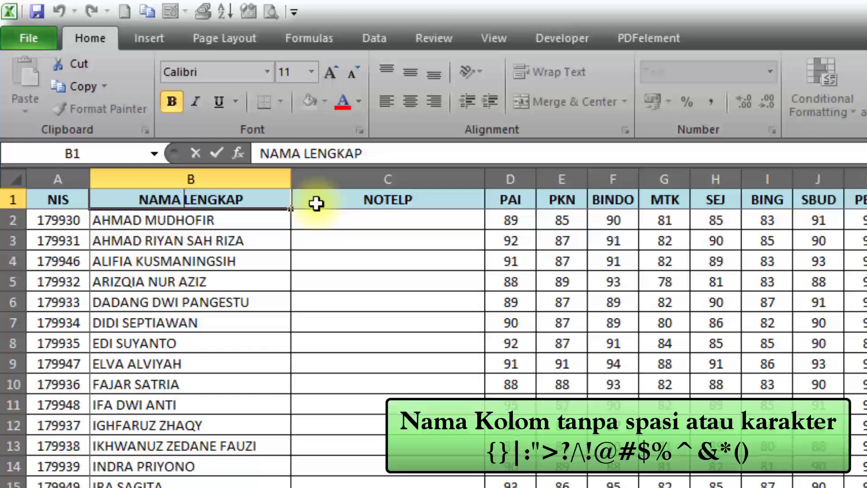
key(BackSpace)
key(shift+End)
key(Delete)
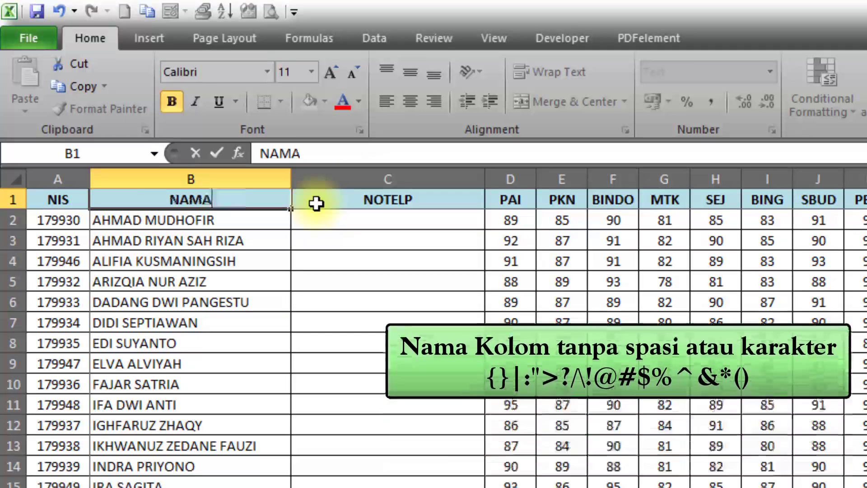
key(Return)
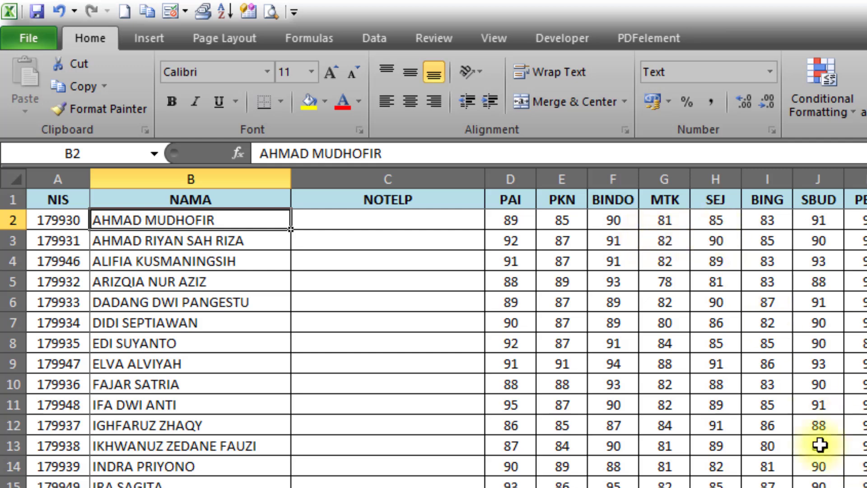
Rename the STATUS header in cell O1 to STATUS_KELULUSAN and widen column O to fit it
click(441, 199)
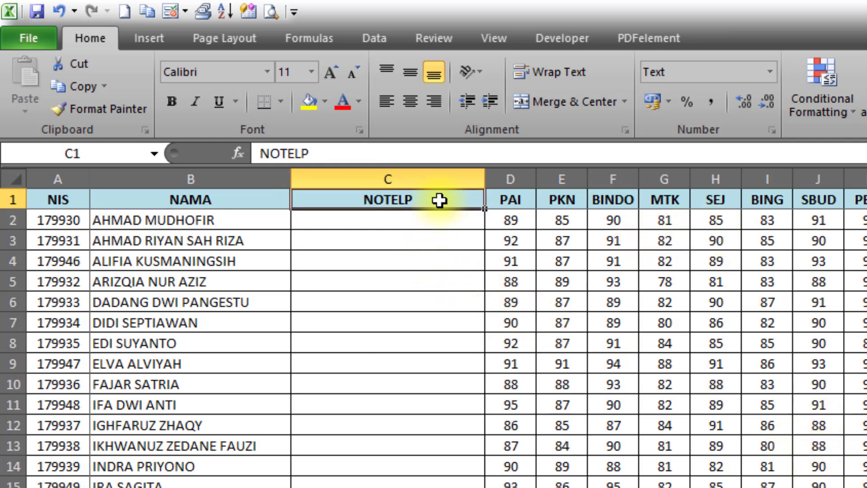
click(559, 199)
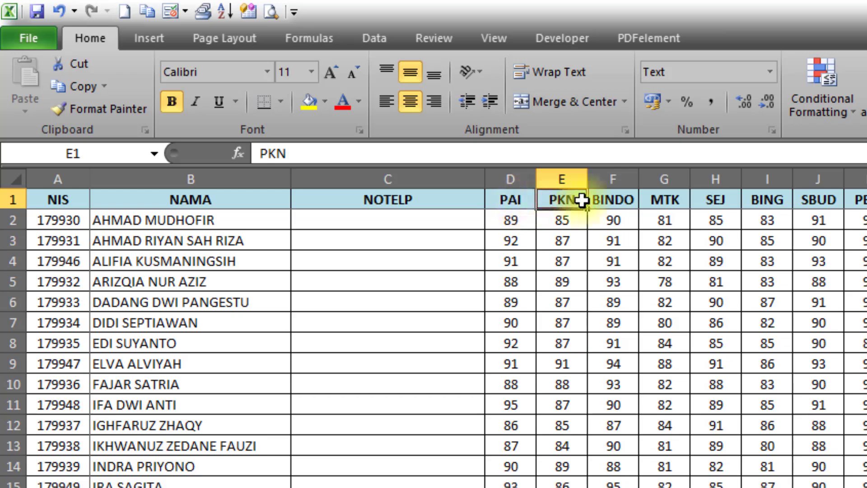
click(601, 180)
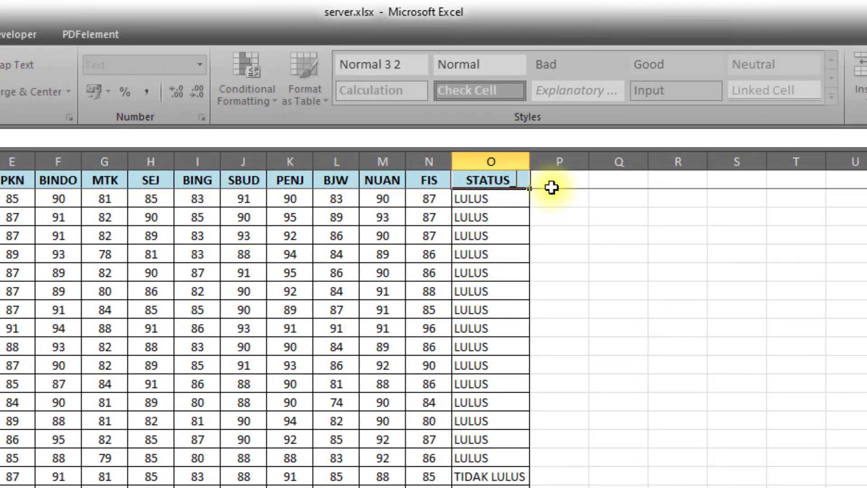
text(_KELULUSA)
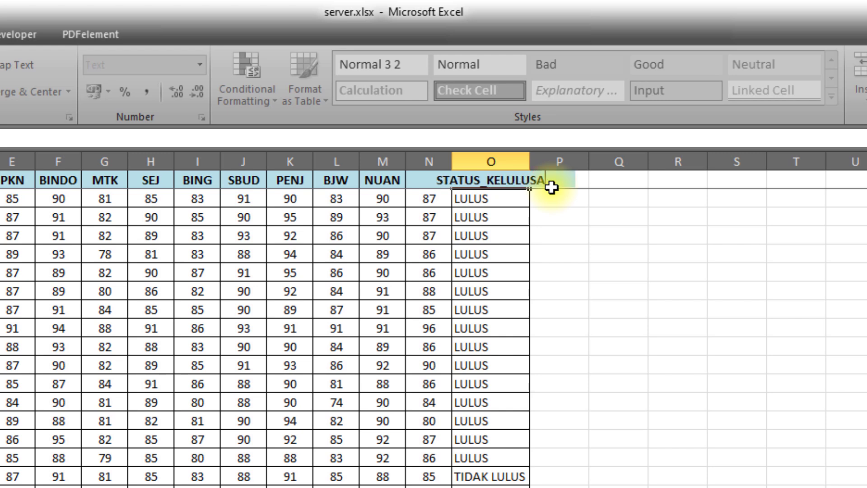
text(N)
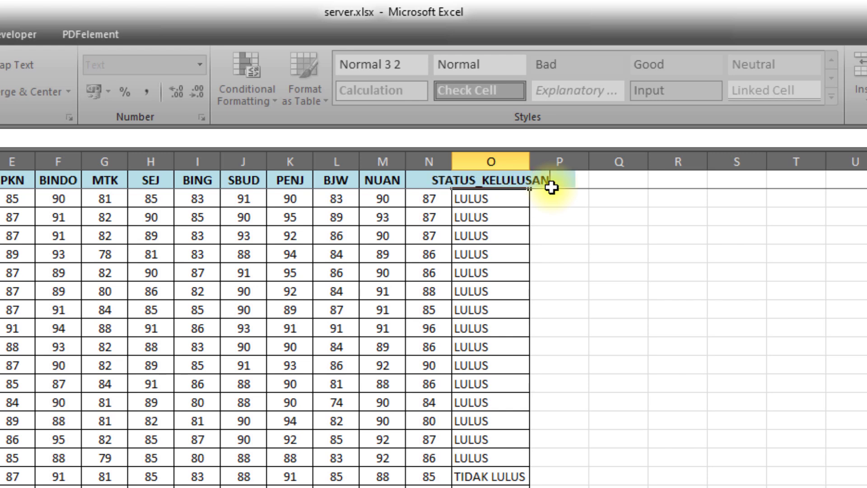
key(Return)
drag(524, 164, 577, 164)
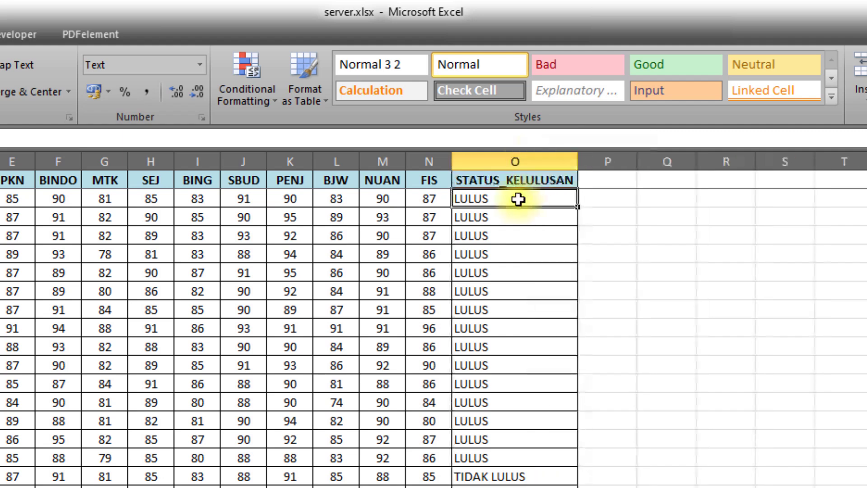
Delete _KELULUSAN from the header in cell O1 so that it reads STATUS
double_click(500, 180)
drag(502, 181, 614, 179)
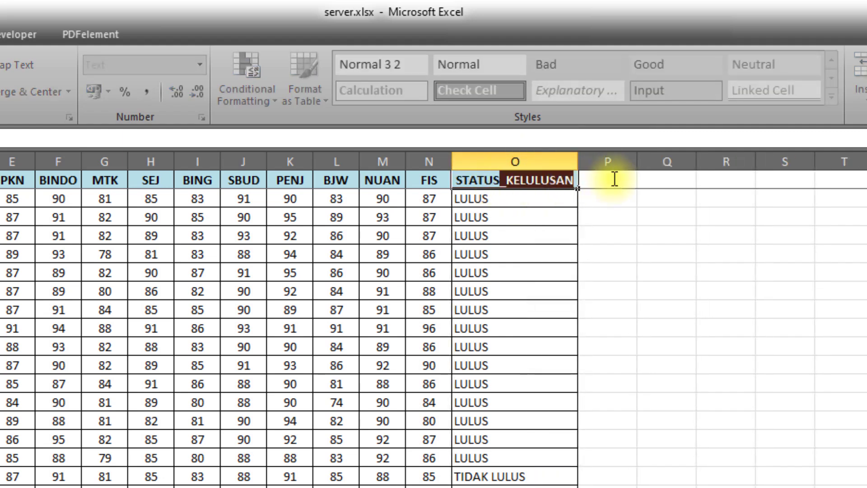
key(Delete)
key(Return)
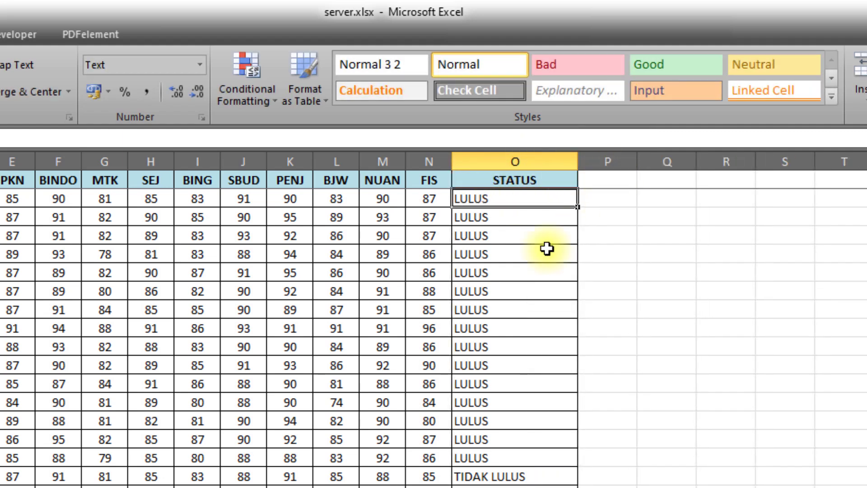
Rename the STATUS header in cell O1 to STATUSKELULUSAN as an example and undo the rename
double_click(548, 178)
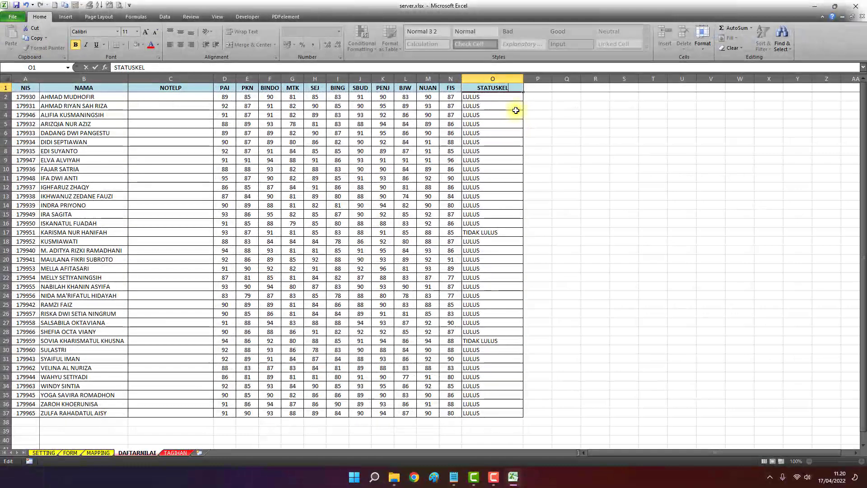
text(KELULUSAN)
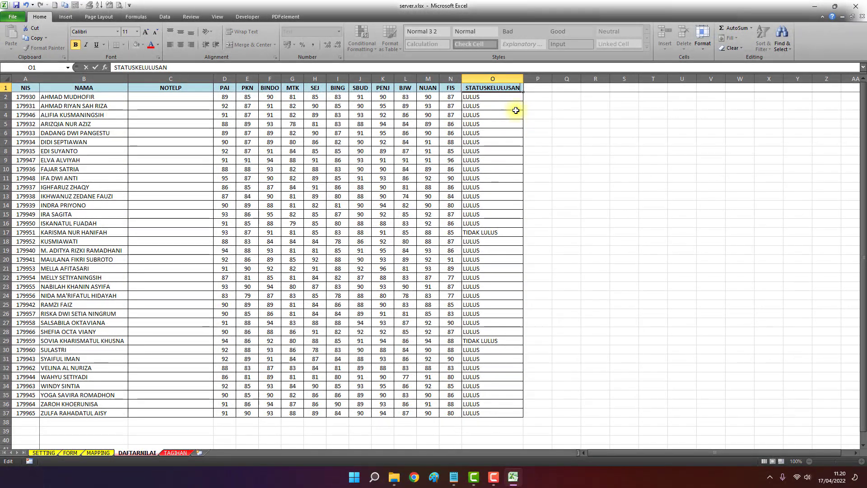
key(Return)
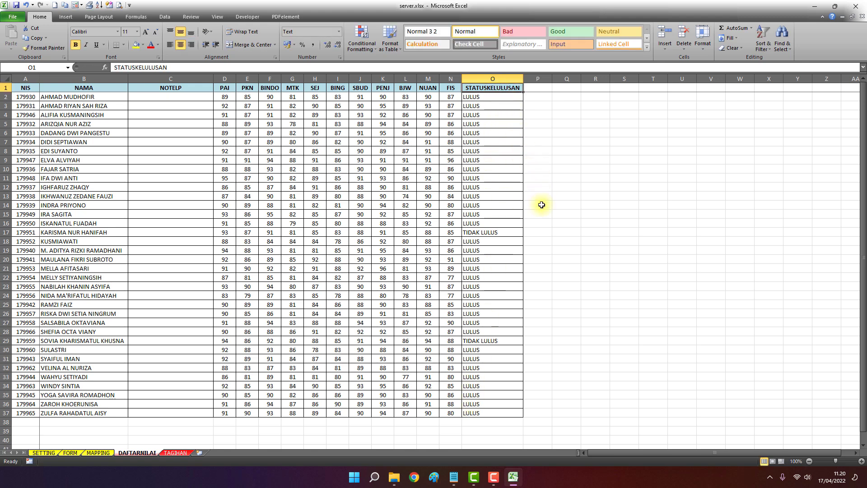
key(ctrl+z)
click(517, 342)
Highlight the rule about preparing the NOTELP column in the Notepad notes and select column C, NOTELP, in the Excel sheet
click(453, 476)
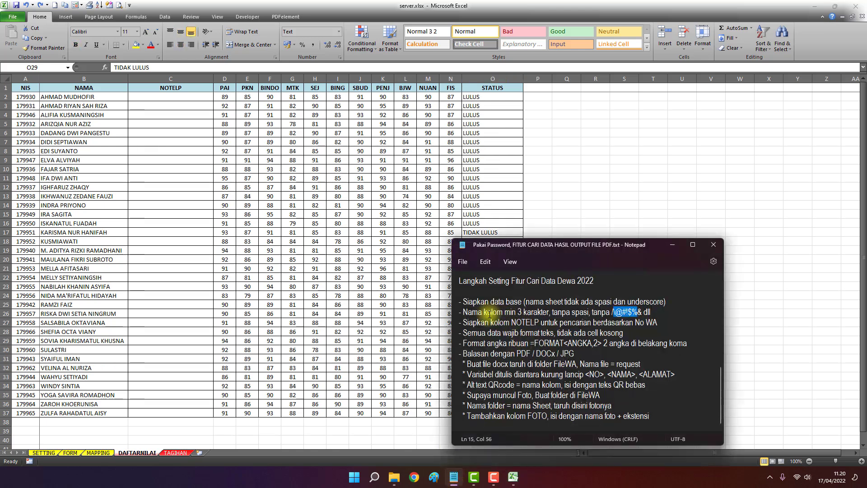
drag(465, 322, 663, 322)
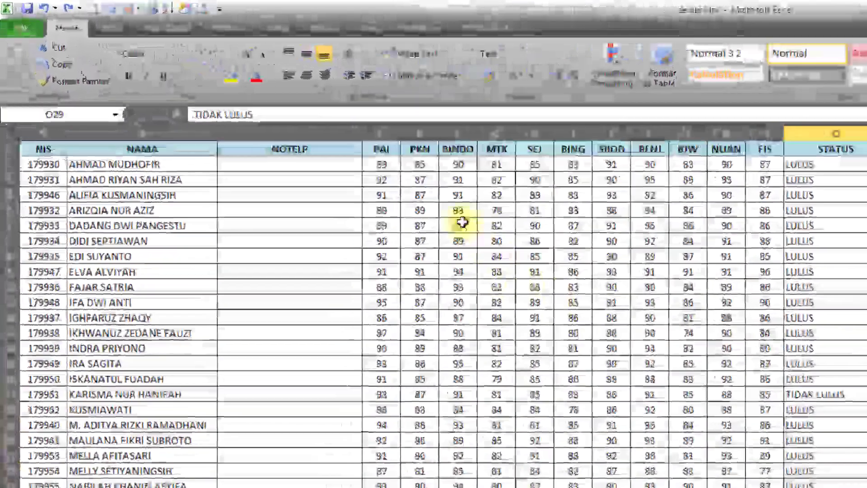
click(331, 142)
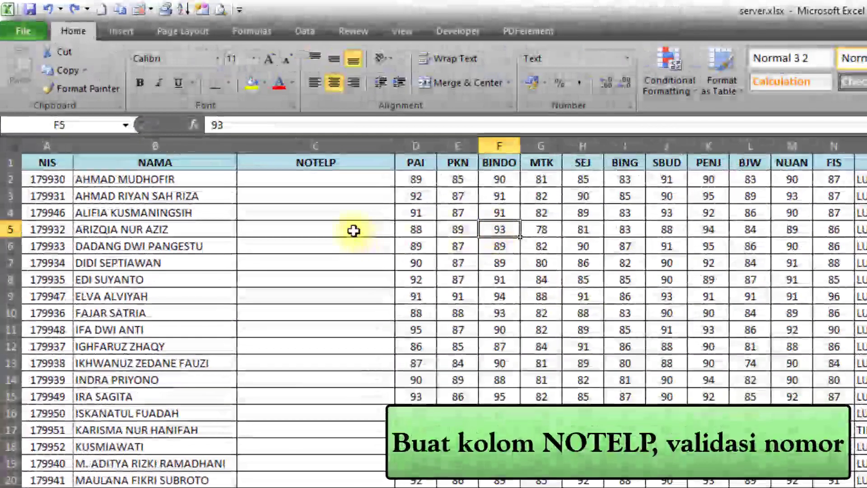
click(193, 162)
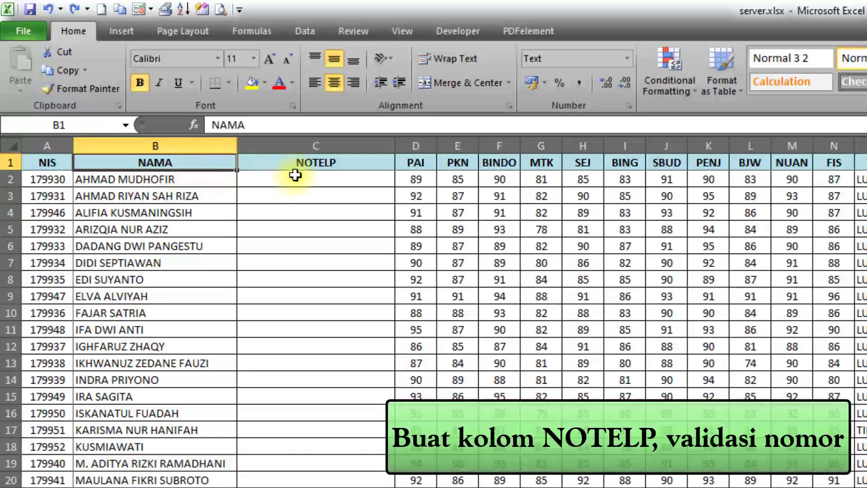
click(326, 162)
click(311, 145)
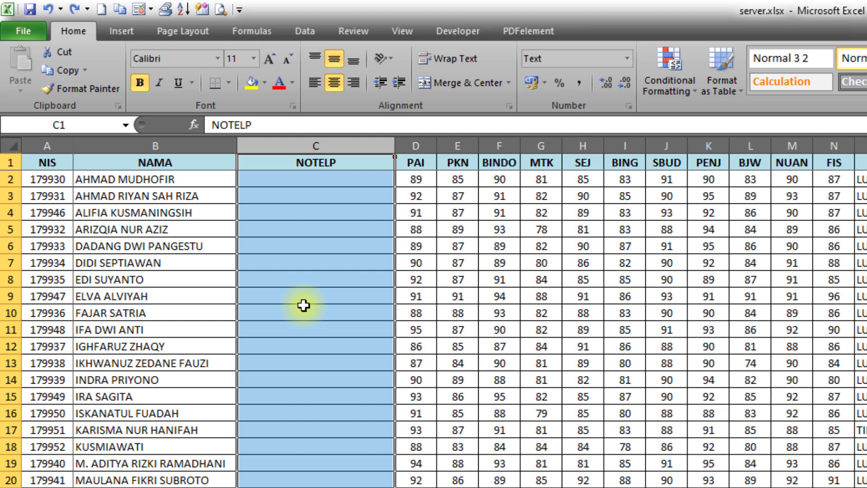
click(269, 297)
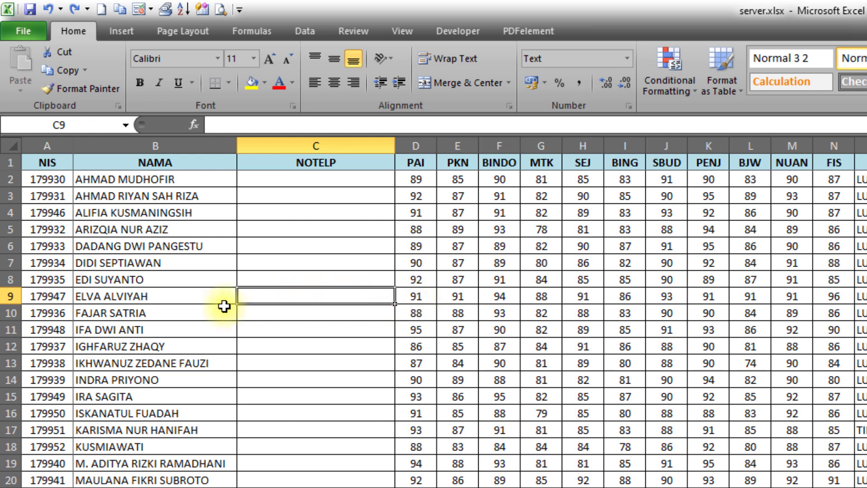
click(111, 280)
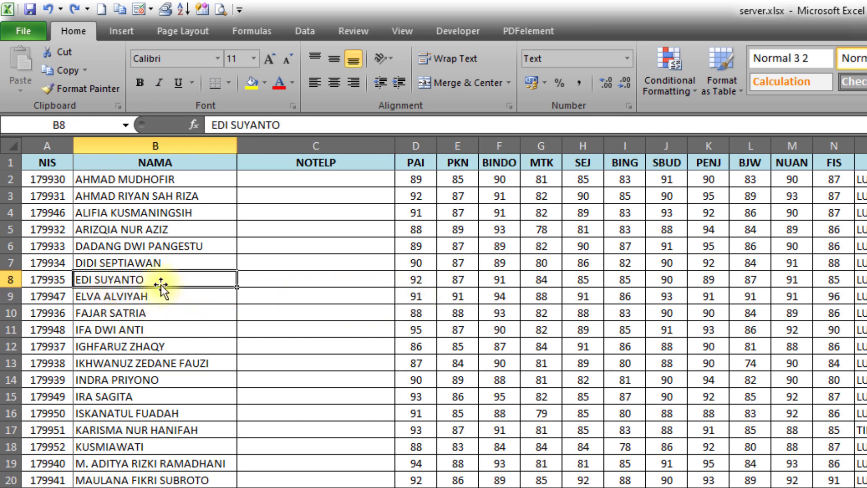
click(274, 282)
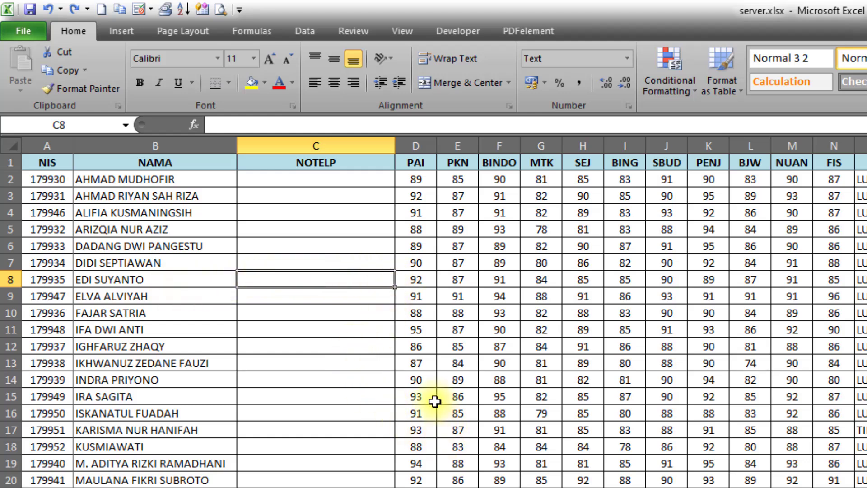
drag(423, 389, 833, 486)
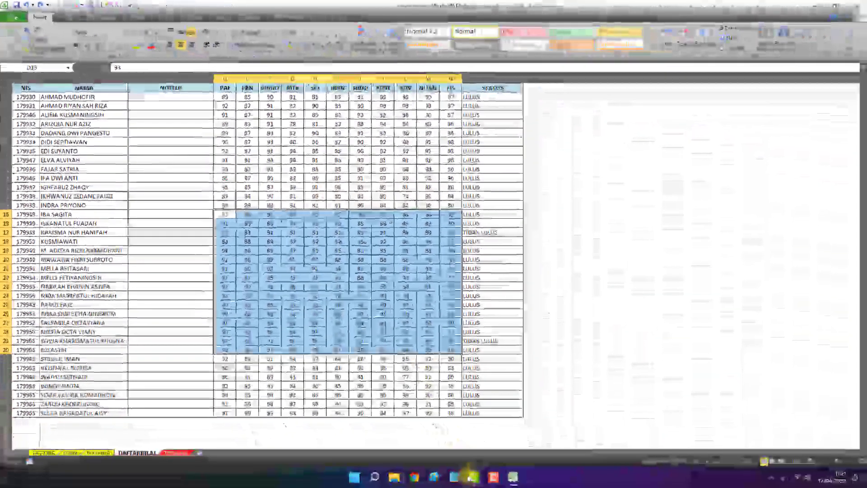
Highlight "Semua data wajib format teks" in the Notepad notes and return to the Excel workbook
key(alt+Tab)
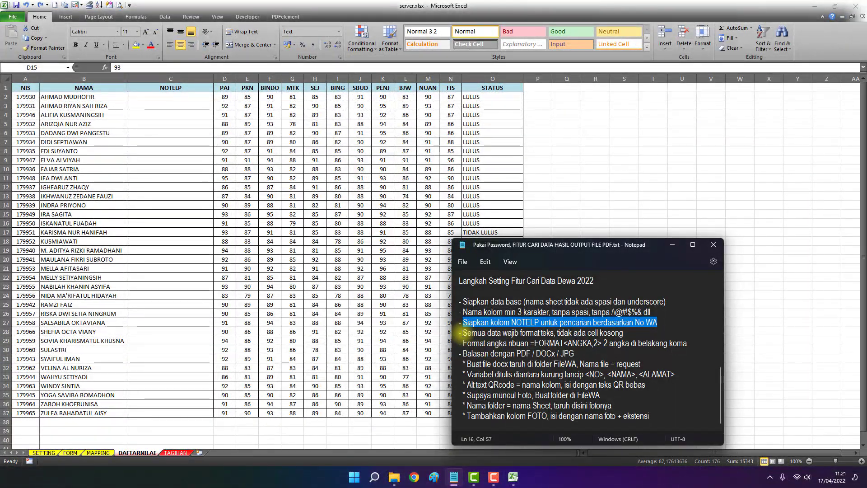
drag(464, 333, 516, 333)
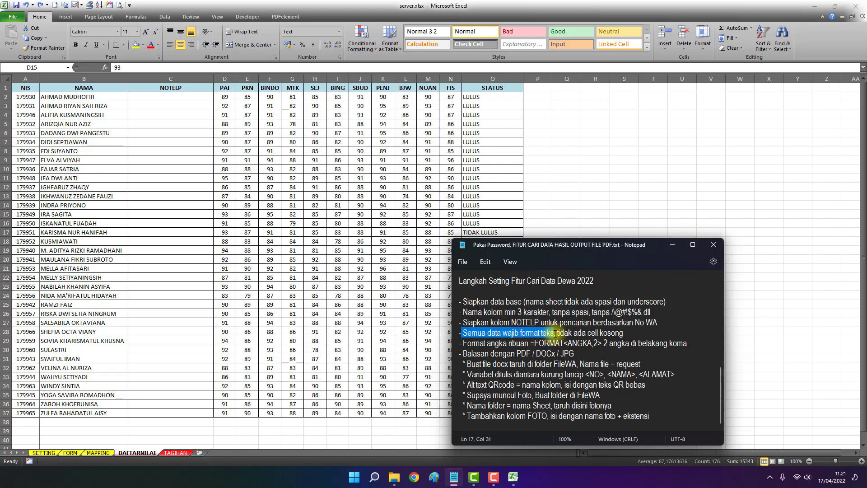
key(alt+Tab)
Format all the data on the DAFTARNILAI sheet as Text, including the header row
click(237, 152)
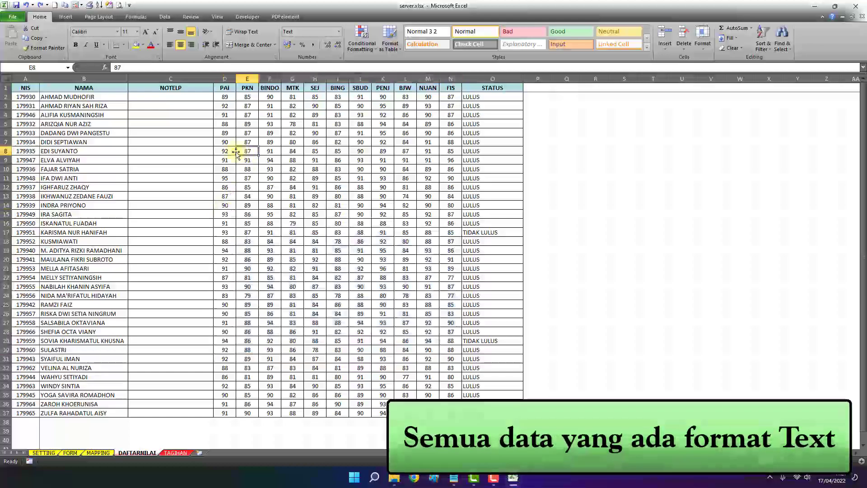
drag(25, 87, 419, 131)
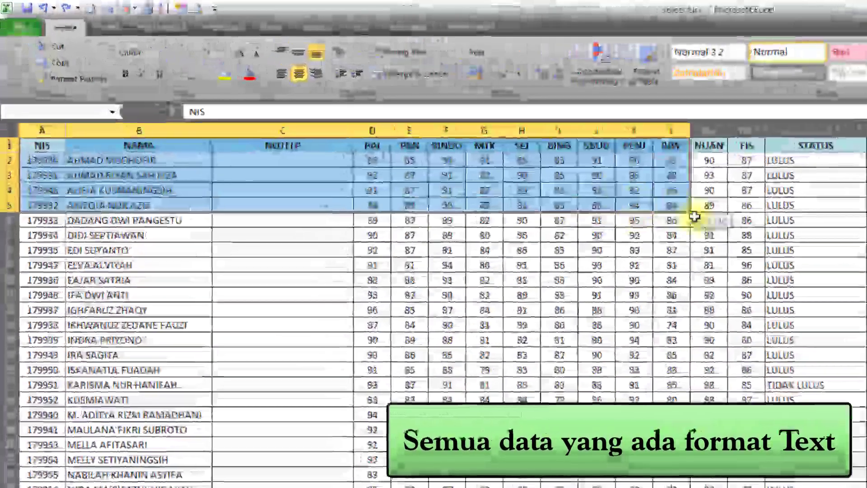
key(ctrl+a)
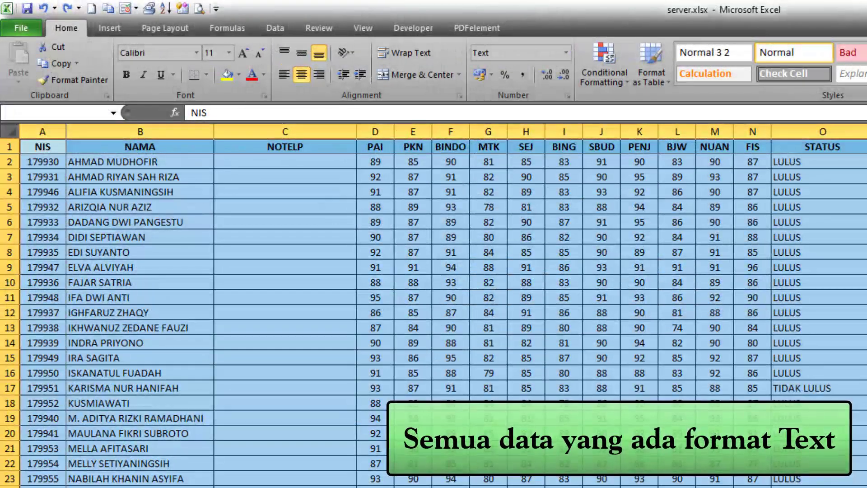
click(566, 53)
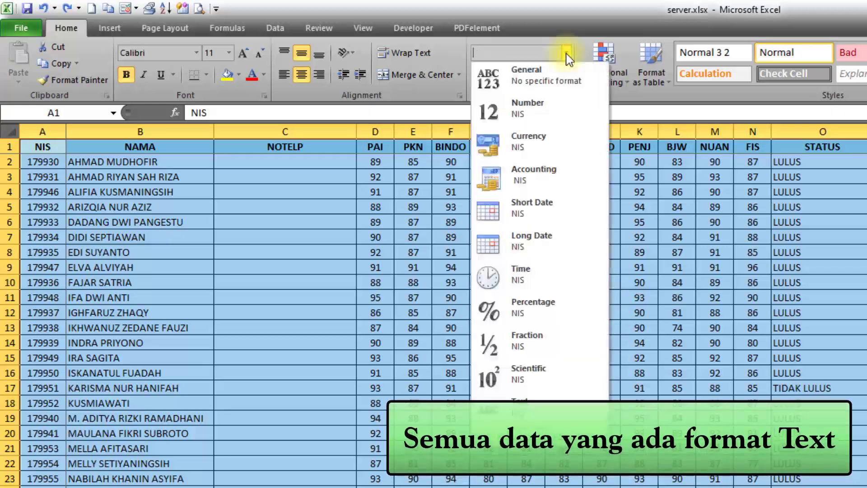
click(540, 412)
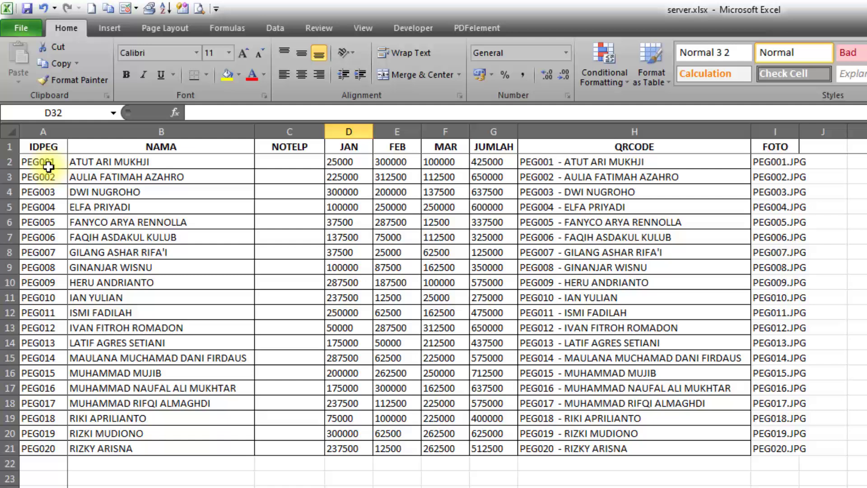
Format the table in A1:I21 on the TAGIHAN sheet as Text
drag(43, 146, 759, 448)
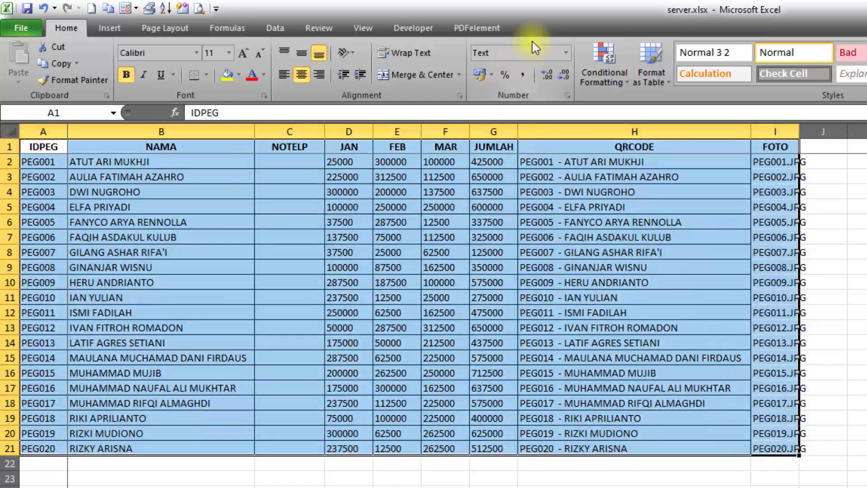
click(567, 53)
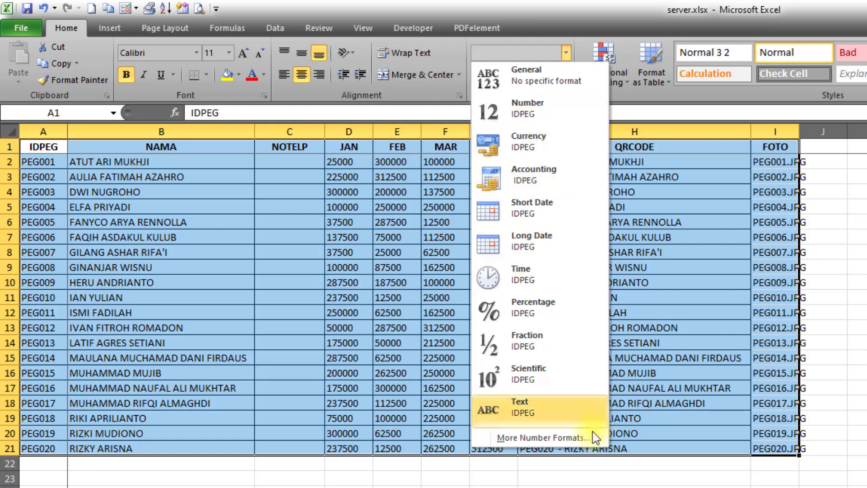
click(549, 413)
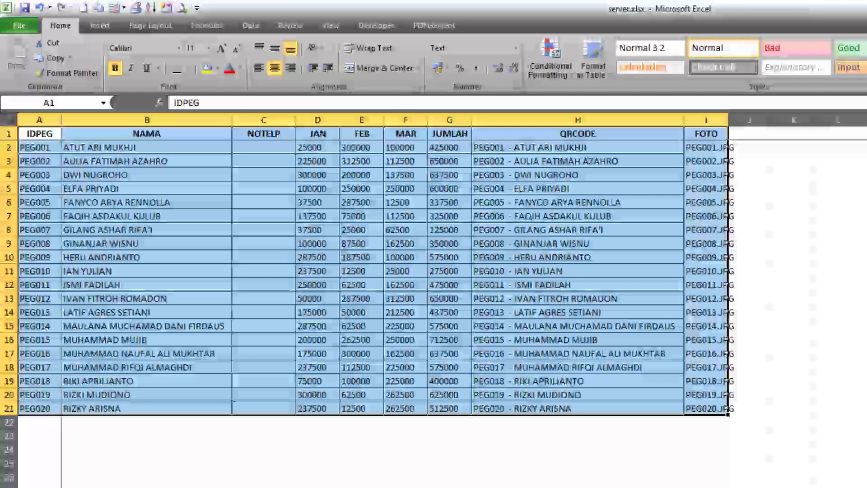
Read the rule about empty cells in the Notepad notes and return to the TAGIHAN sheet in Excel
click(454, 477)
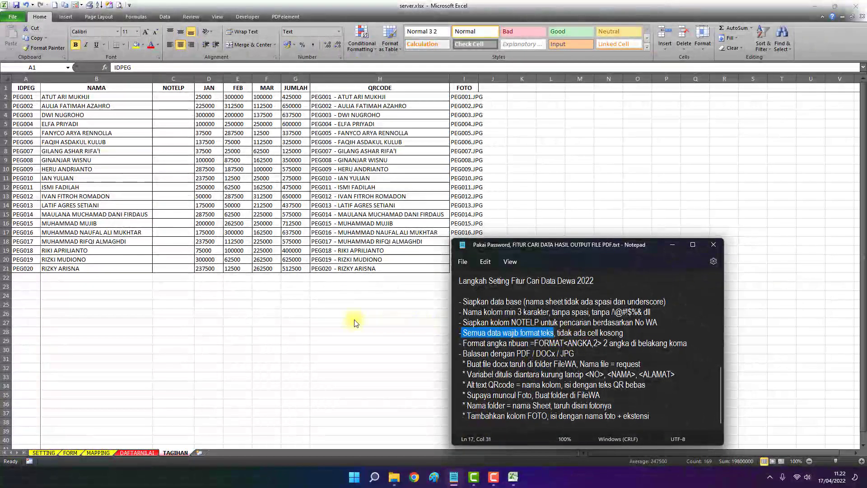
click(232, 259)
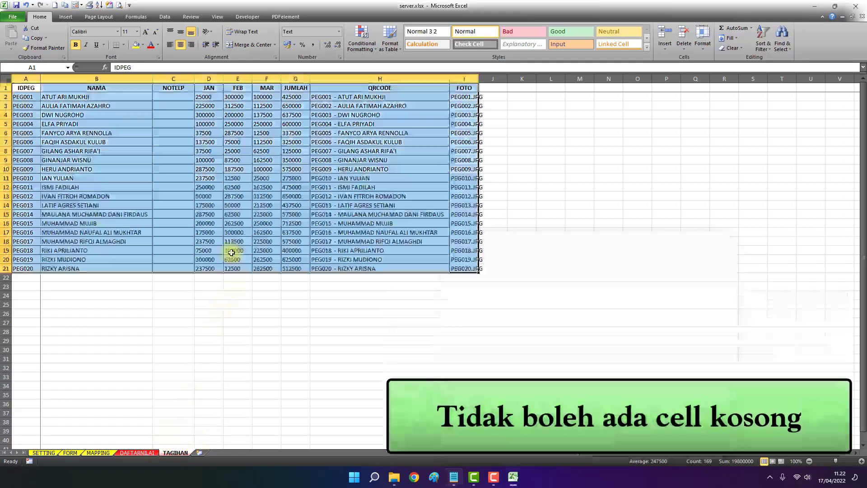
click(235, 179)
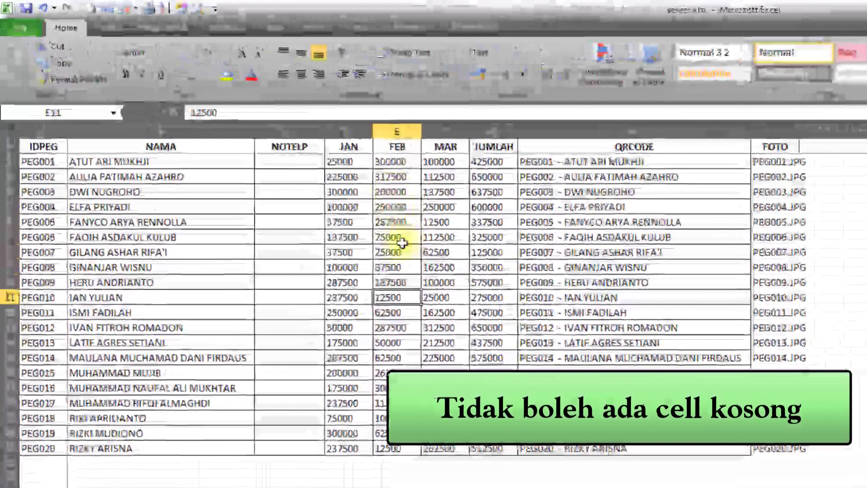
Clear the amounts in cells E7, F17 and D14 as examples of empty cells
click(409, 238)
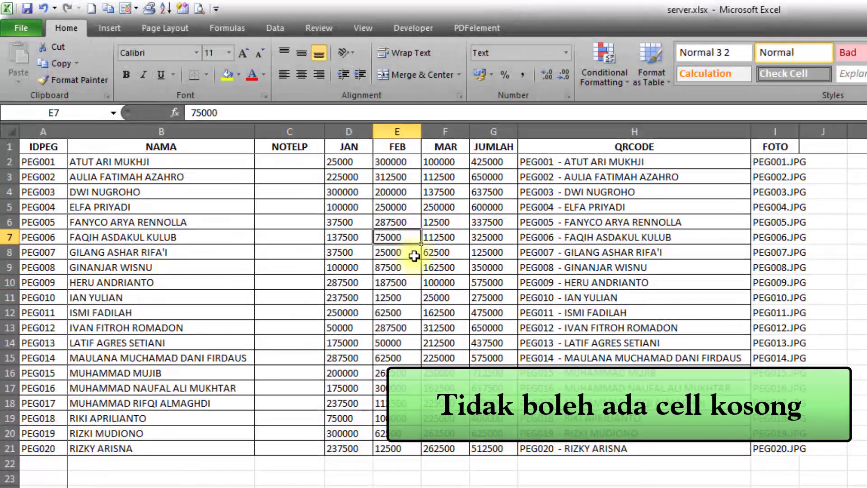
key(Delete)
click(442, 388)
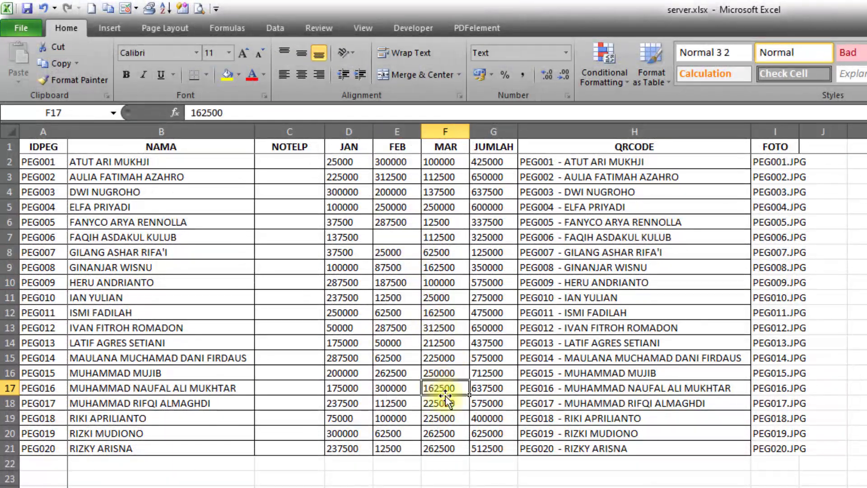
key(Delete)
click(348, 344)
key(Delete)
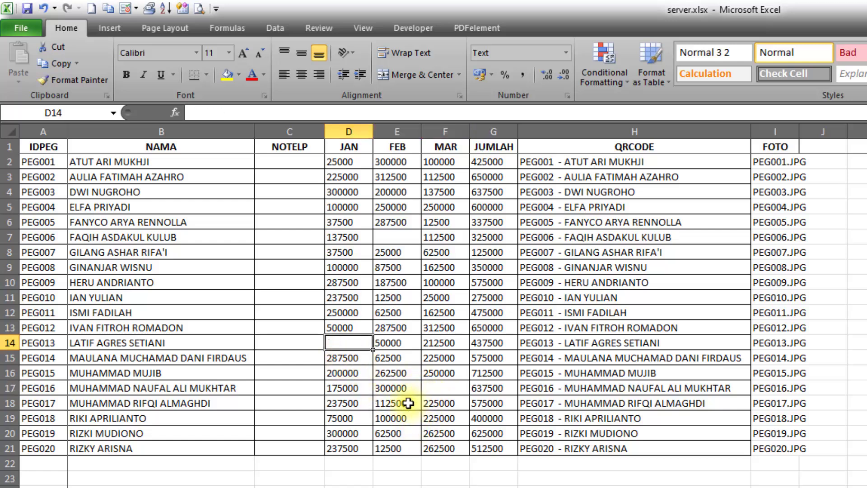
Fill the empty cells E7, D14 and F17 with a dash (-)
click(385, 233)
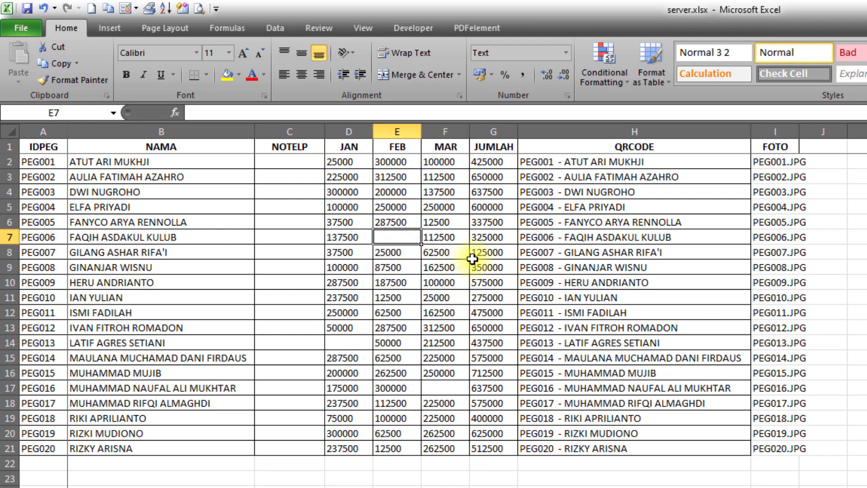
text(-)
key(Return)
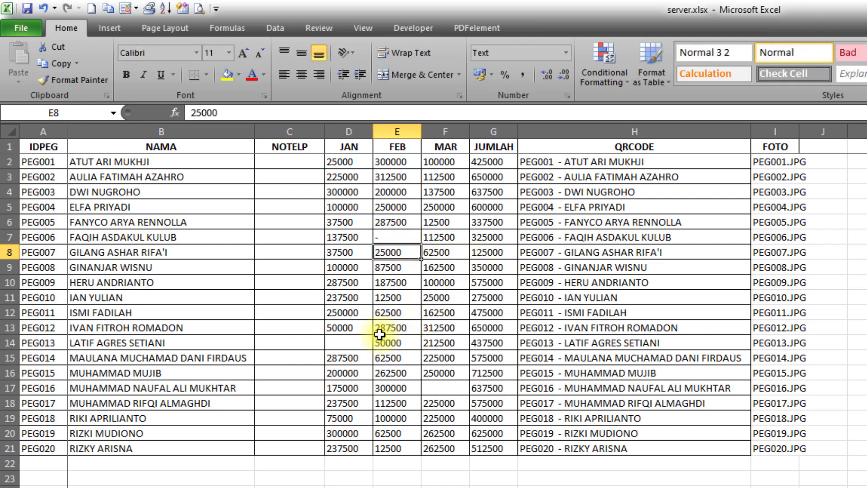
click(347, 342)
text(-)
key(Return)
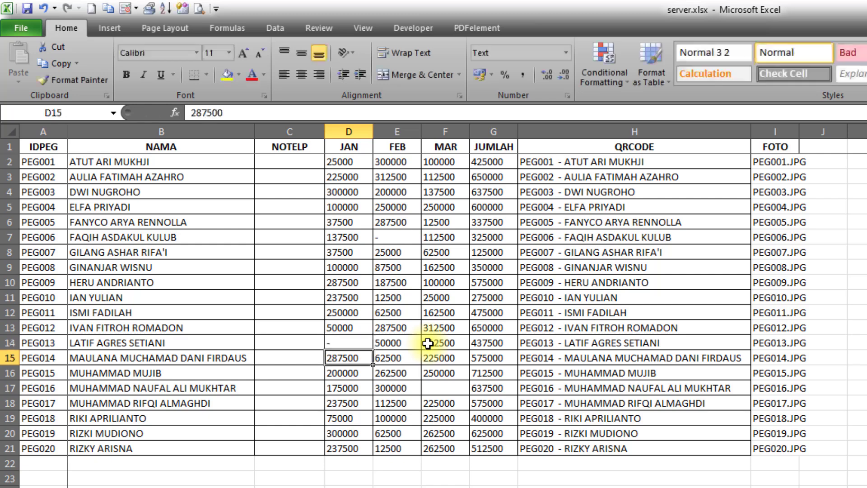
click(437, 387)
text(-)
key(Return)
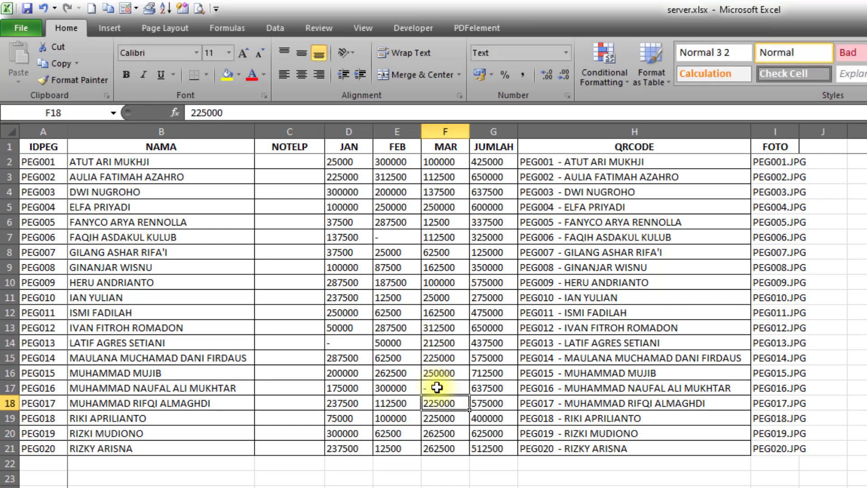
Examine the NOTELP header in C1 and the cells C2:C21 below it on the TAGIHAN sheet
drag(289, 162, 292, 447)
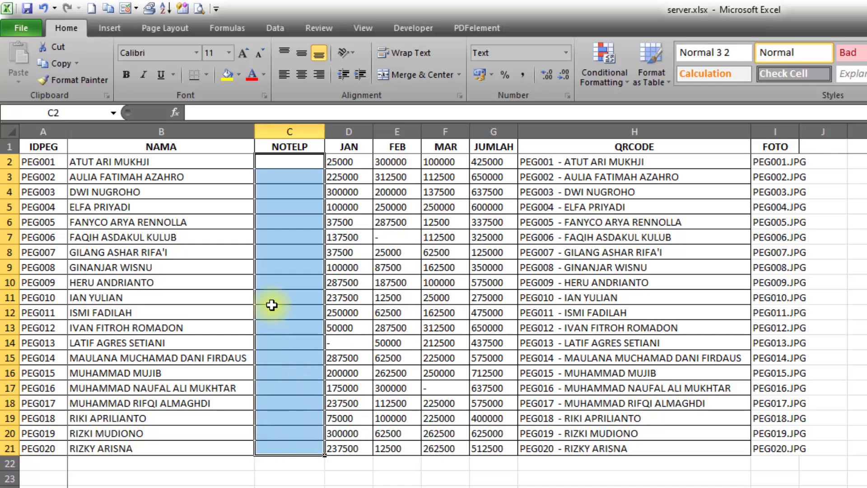
click(291, 147)
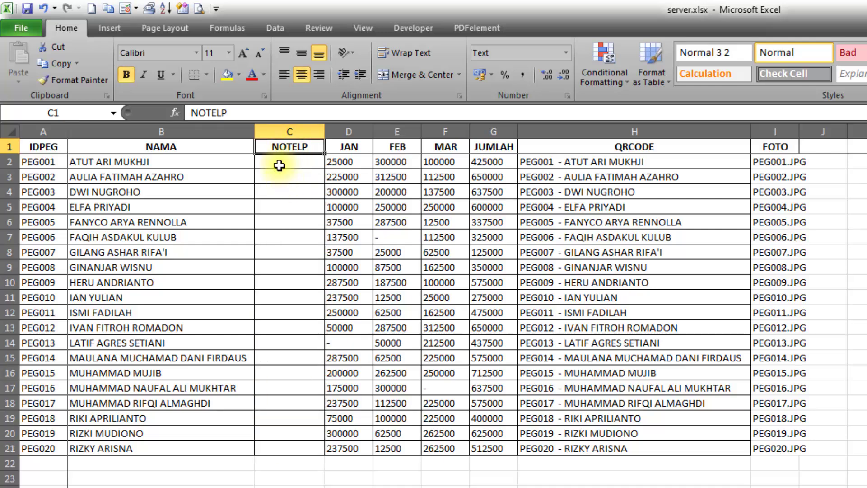
drag(281, 165, 304, 448)
click(370, 477)
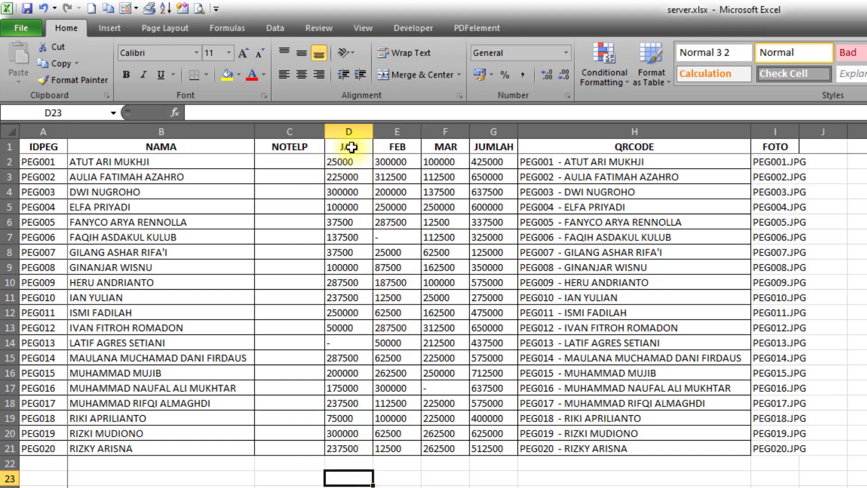
Highlight the range from the JAN header in D1 through the last FOTO cell in I21 on the TAGIHAN sheet
drag(349, 147, 754, 450)
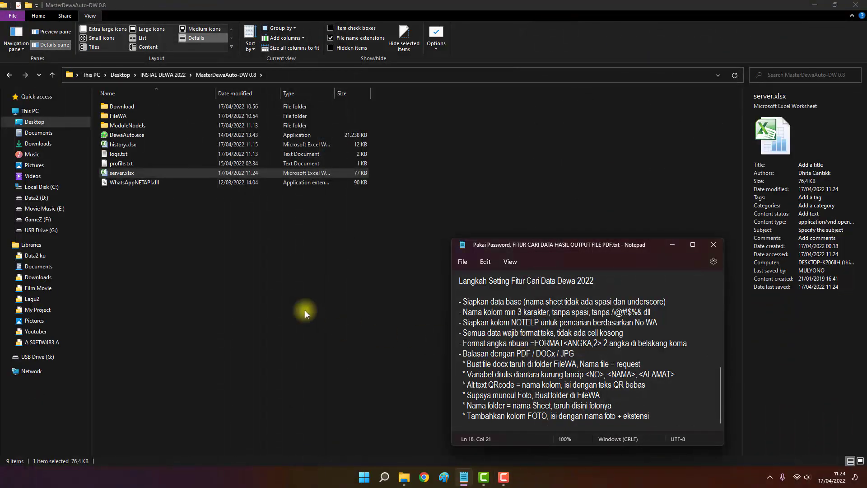
Launch DewaAuto.exe from the MasterDewaAuto-DW 0.8 folder and open its Search Data page beside the WhatsApp Web window
double_click(131, 136)
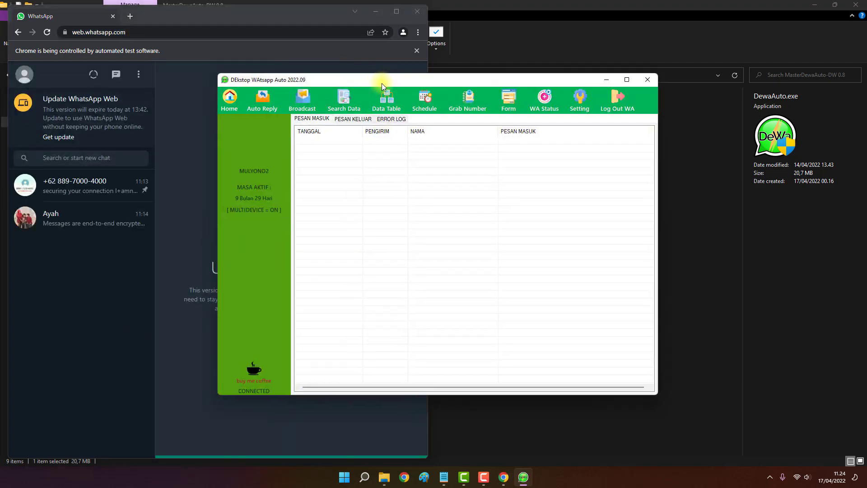
drag(381, 85, 585, 20)
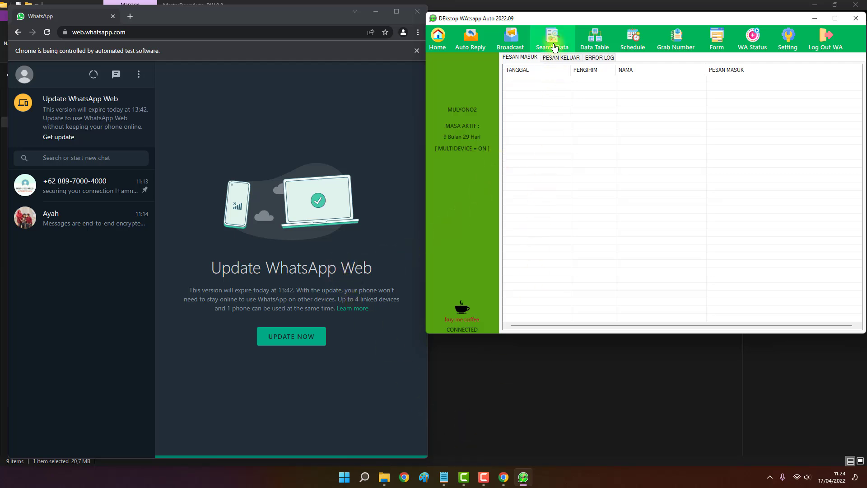
click(557, 99)
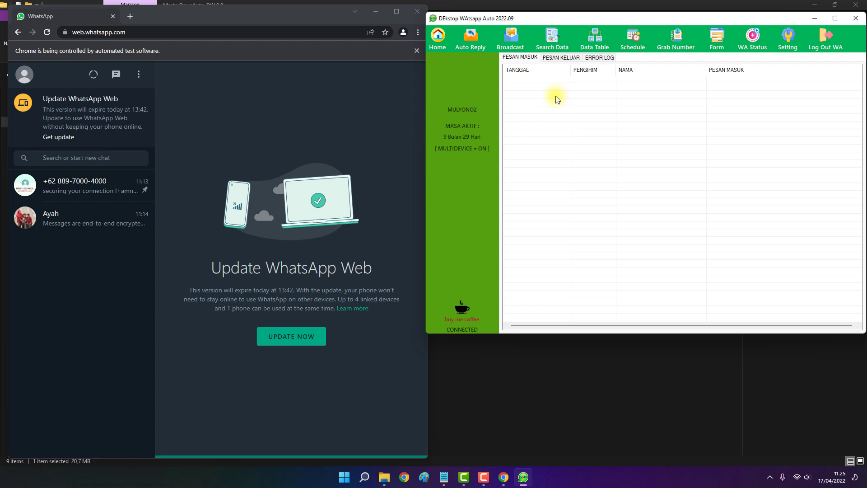
click(558, 49)
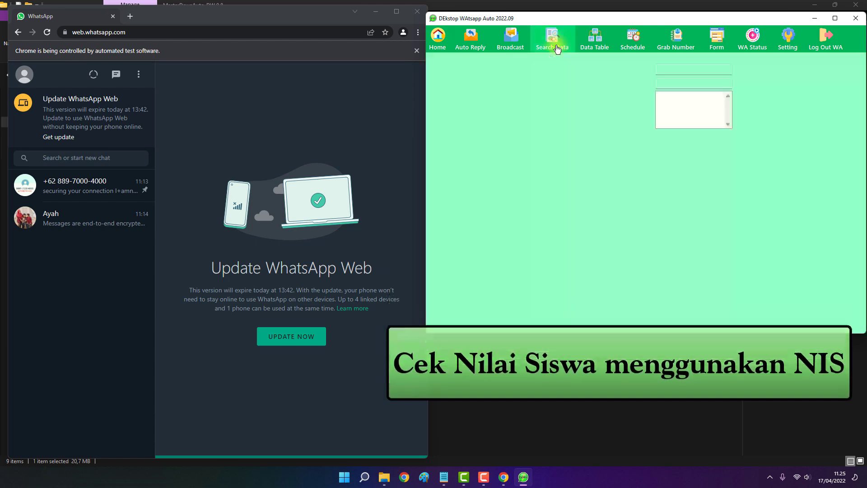
Enter CEKNILAI as the incoming message keyword of the data search rule
click(502, 70)
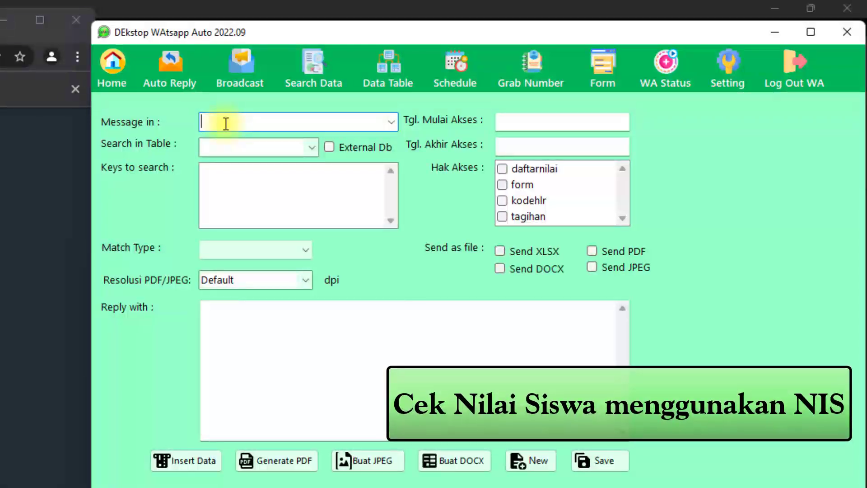
text(CEKNILAI)
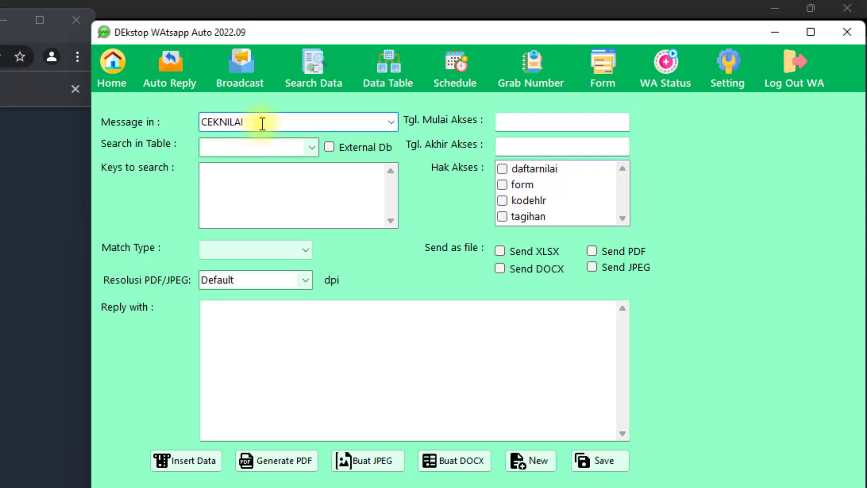
drag(262, 123, 200, 123)
click(262, 127)
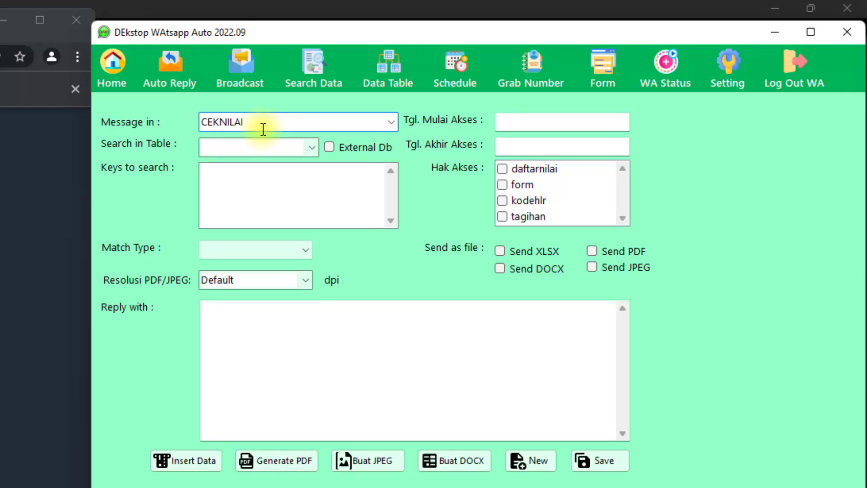
Set the search table to daftarnilai and enable nis as the search key
click(313, 148)
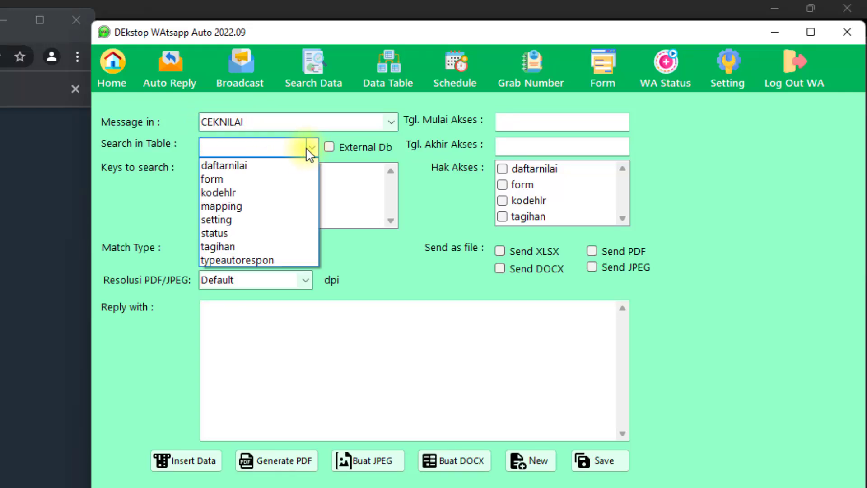
click(272, 172)
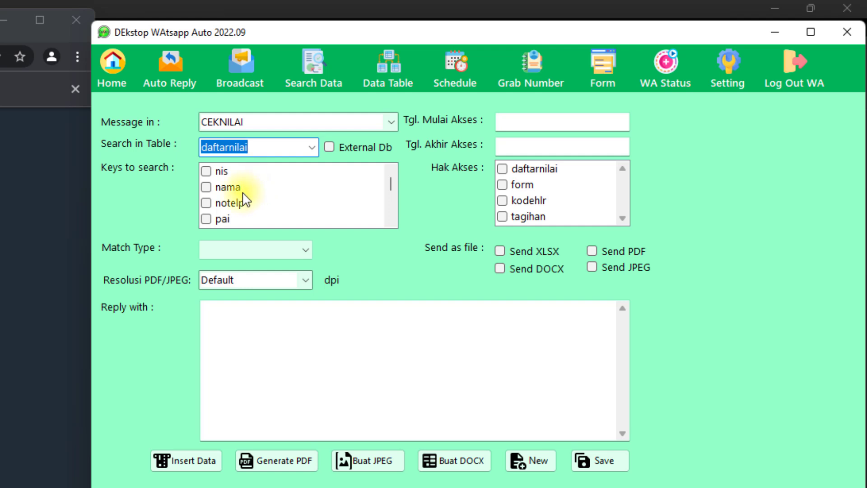
click(206, 173)
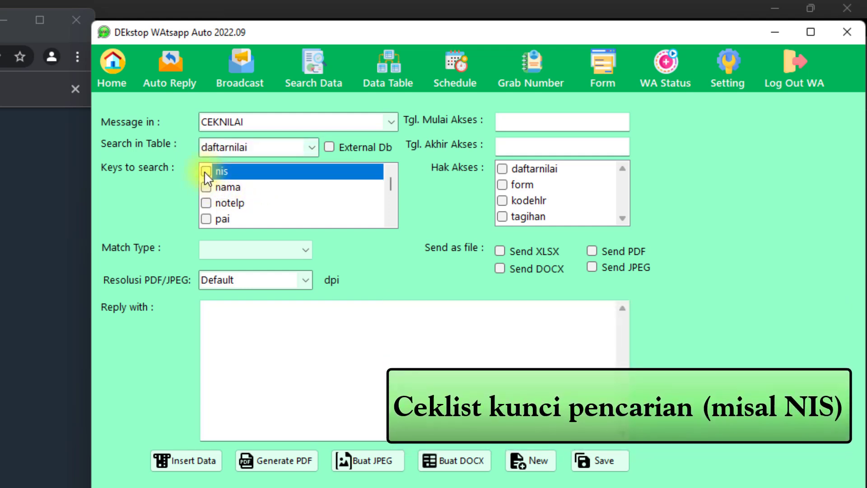
click(206, 172)
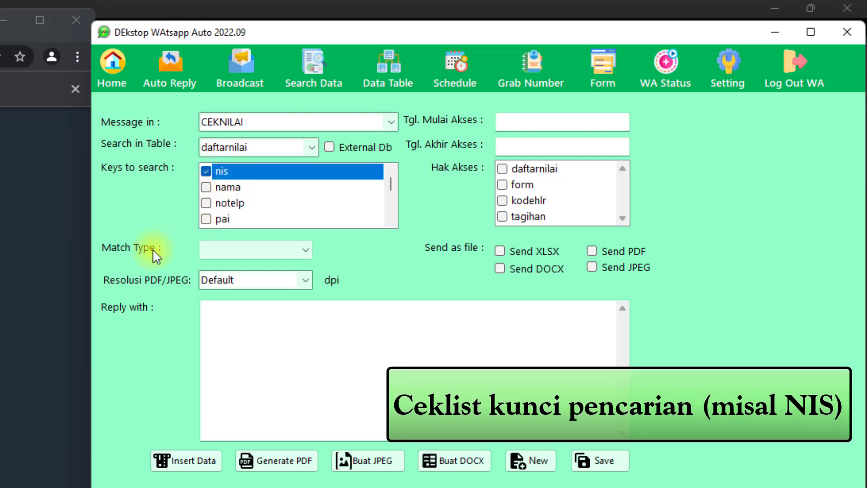
Try the match types EXACT and LIKE for the CEKNILAI search rule
click(257, 259)
click(234, 268)
click(249, 253)
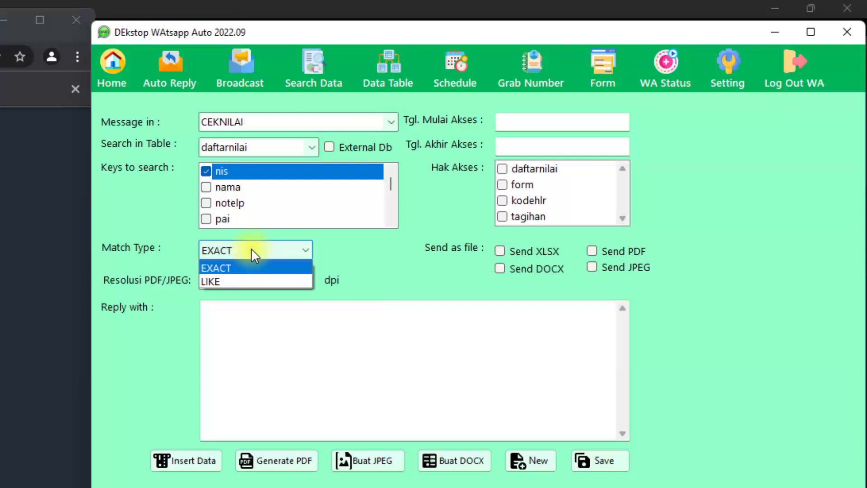
click(229, 280)
click(235, 250)
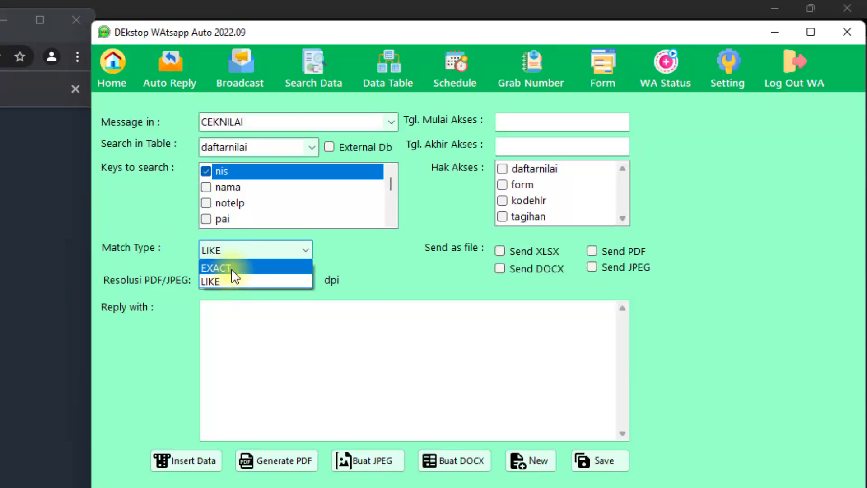
click(233, 269)
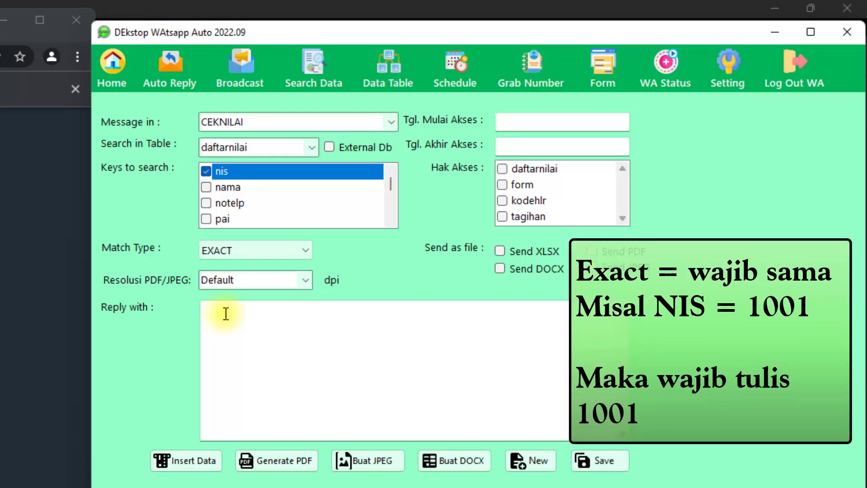
click(226, 314)
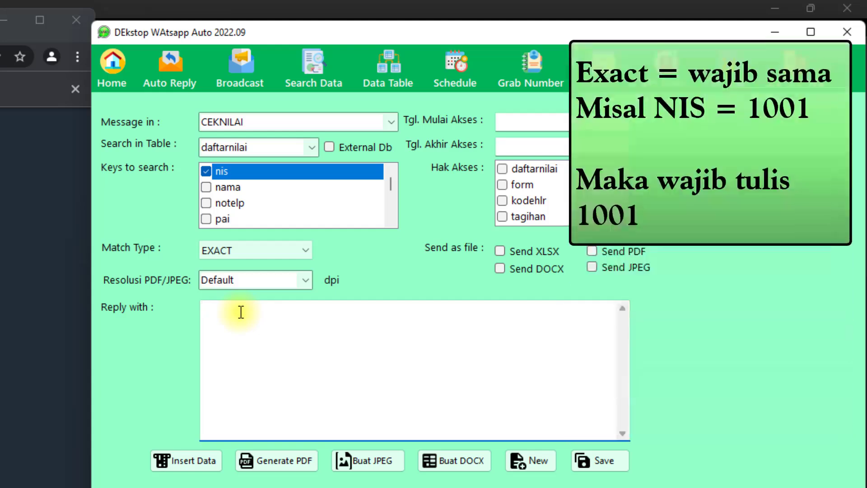
click(235, 260)
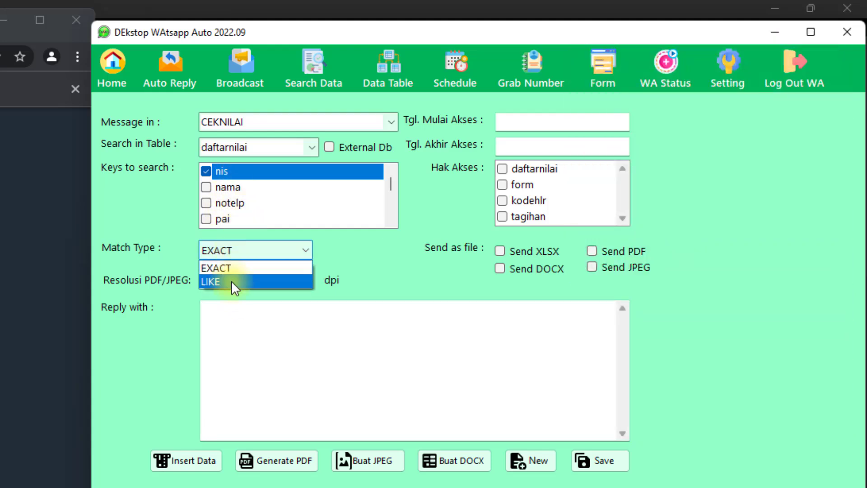
click(232, 281)
click(230, 314)
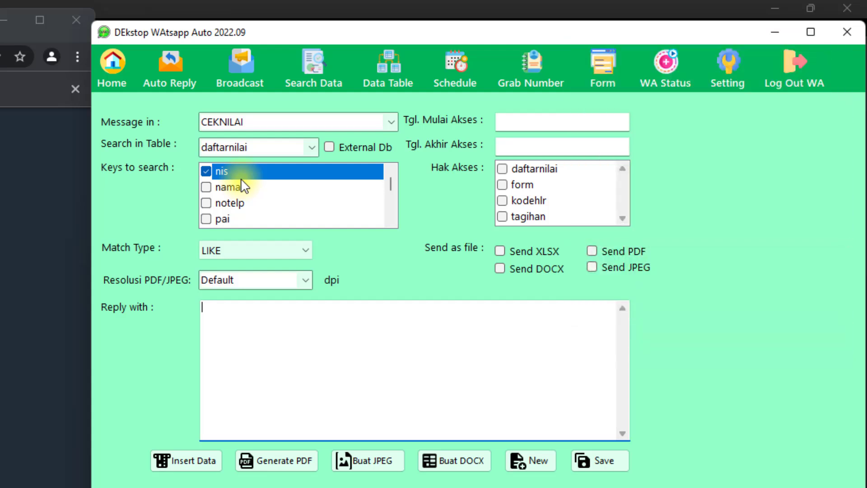
Set the match type of the CEKNILAI rule to EXACT
click(232, 254)
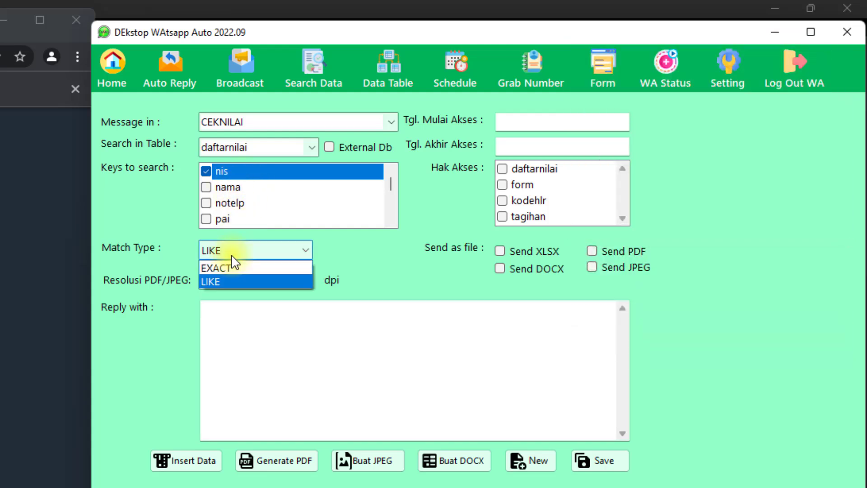
click(230, 269)
click(222, 325)
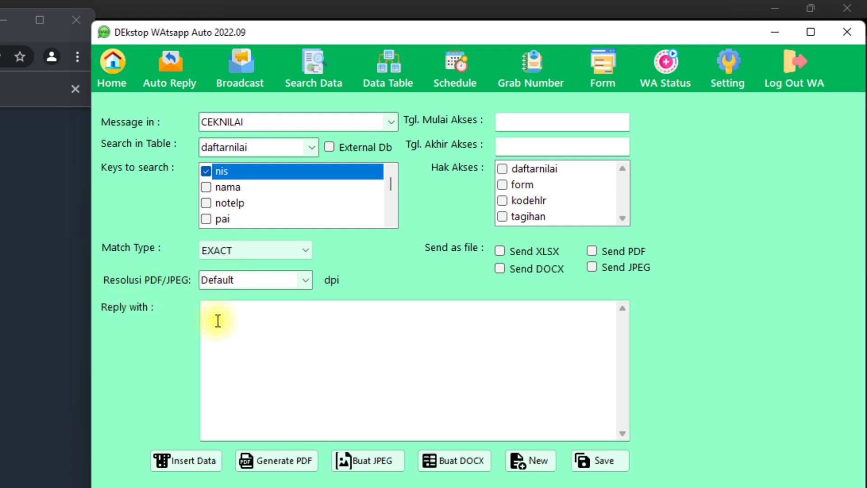
Insert all daftarnilai column placeholders into the reply text and look through the inserted lines
click(223, 317)
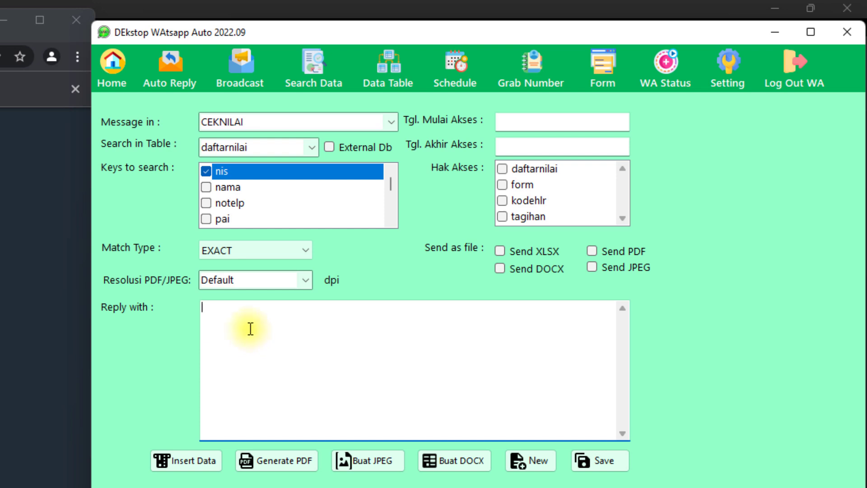
mouse_move(390, 186)
mouse_down()
mouse_move(392, 224)
mouse_move(390, 187)
mouse_up()
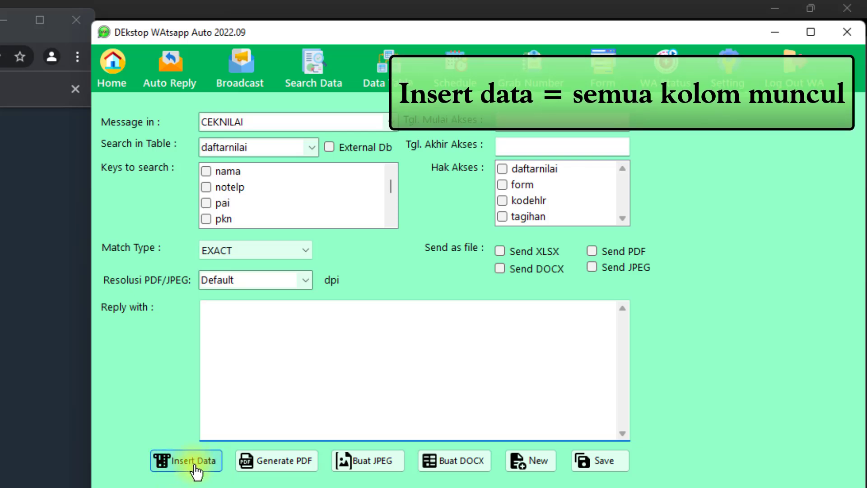
click(201, 469)
drag(206, 316, 273, 403)
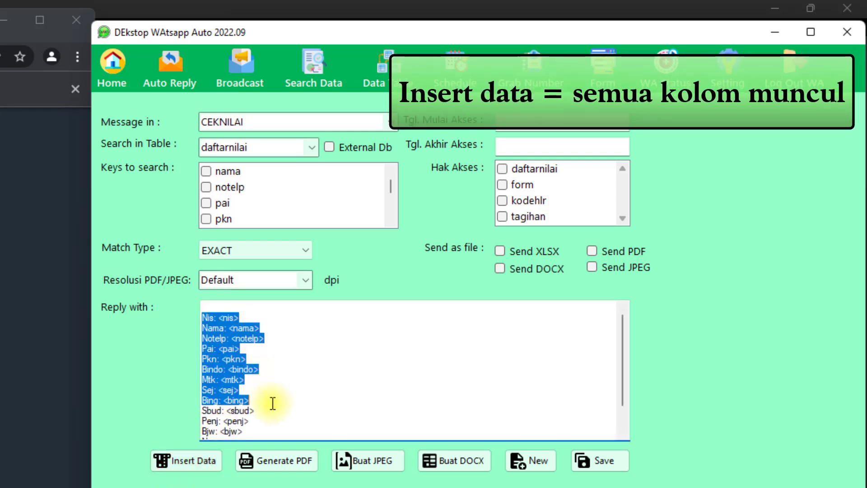
click(273, 403)
scroll(261, 400, down, 1)
scroll(244, 389, up, 1)
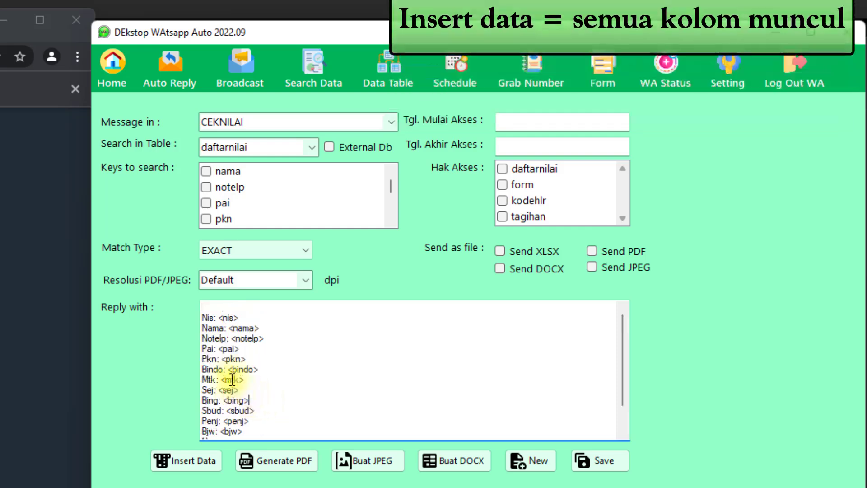
drag(227, 348, 253, 401)
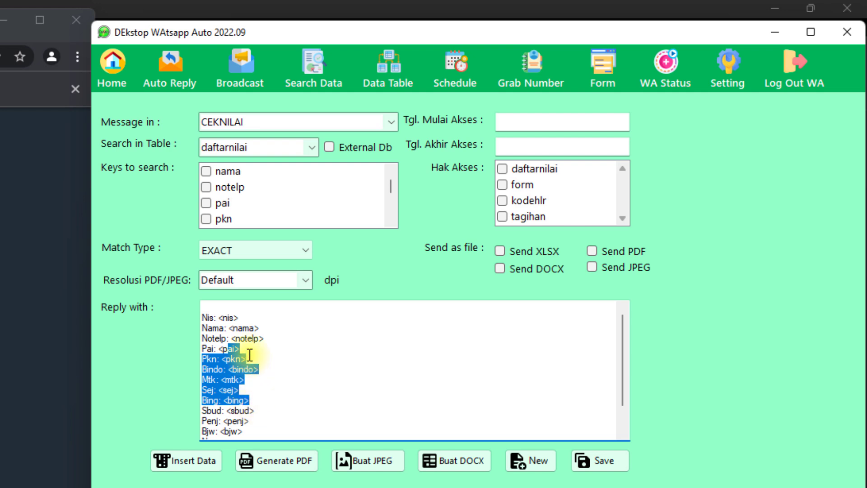
click(247, 359)
Add the heading BERIKUT ADALAH DAFTAR NILAI ULANGAN above the placeholder lines of the reply text
click(219, 309)
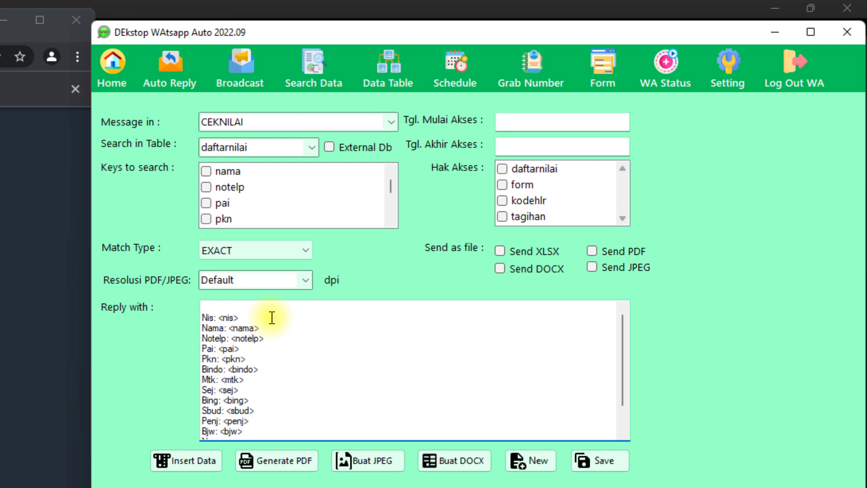
text(BERIKUT ADALAH DAFTAR NILAI ULANGAN)
key(Return)
Relabel the placeholders as NIS, Nama and, under NILAI YANG DIPEROLEH, full subject names from Pendidikan Agama to Fisika; put KETERANGAN above the status line
text(NIS = <nis> Nama = <nama>  NILAI YANG DIPEROLEHKETERANGPendidikan Agama = <pai> PKN = <pkn> Ba)
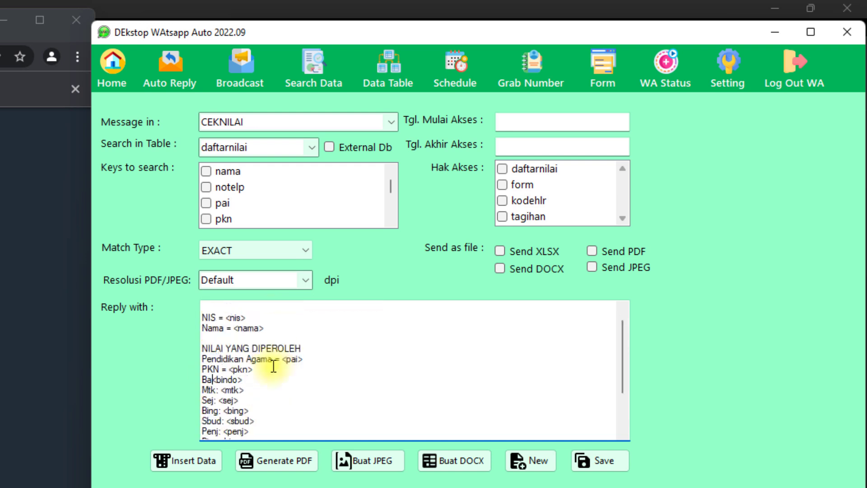
text( Sejarah = Bahasa Inggris = Seni Budaya = Penjas = Bahasa Jawa = Ke NU an =)
key(ctrl+shift+Right)
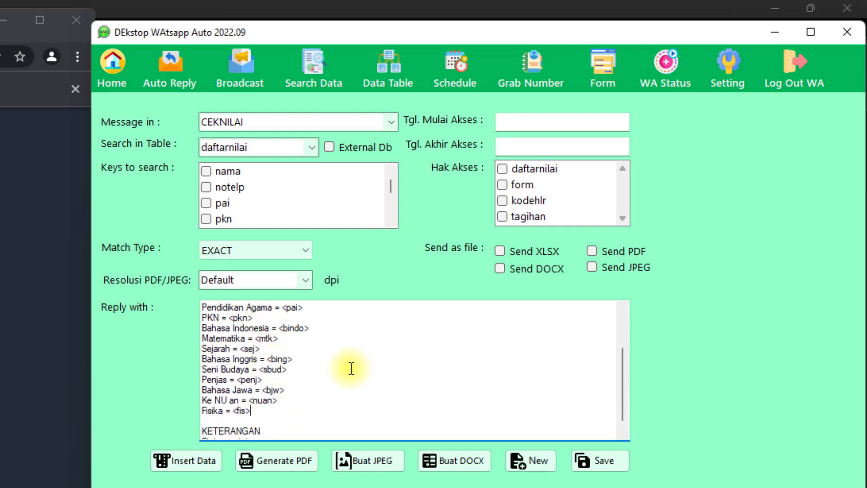
Examine the edited reply text from its heading through the subject placeholders to the KETERANGAN status line
scroll(307, 373, up, 2)
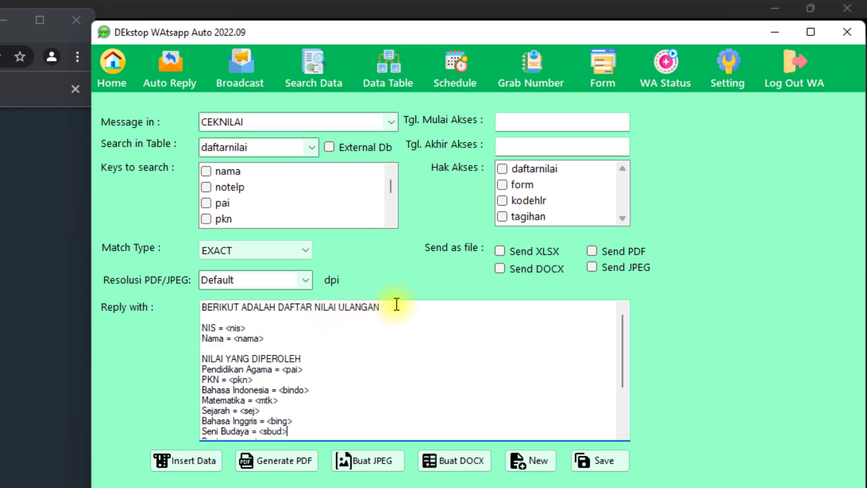
drag(395, 306, 234, 342)
click(271, 340)
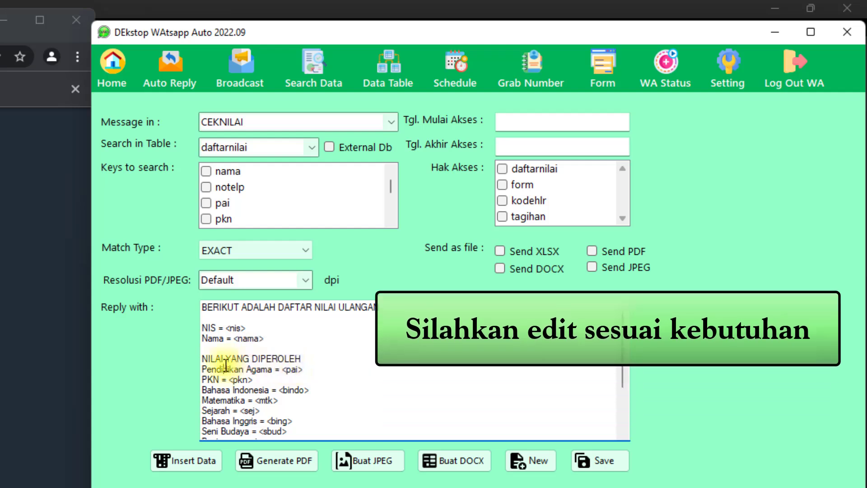
scroll(292, 365, down, 1)
drag(211, 328, 283, 333)
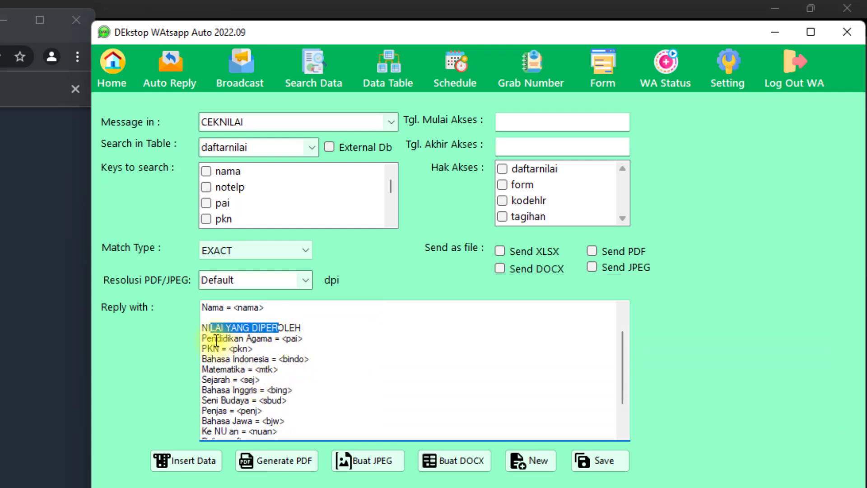
drag(208, 338, 261, 339)
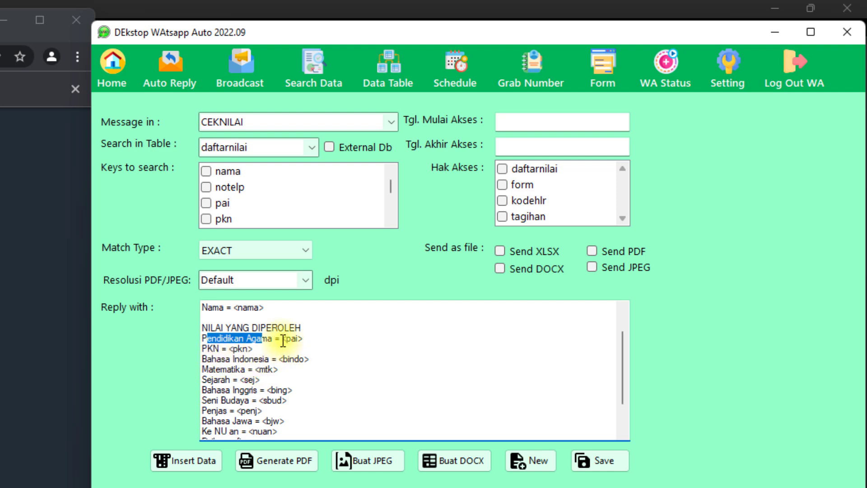
drag(282, 339, 279, 359)
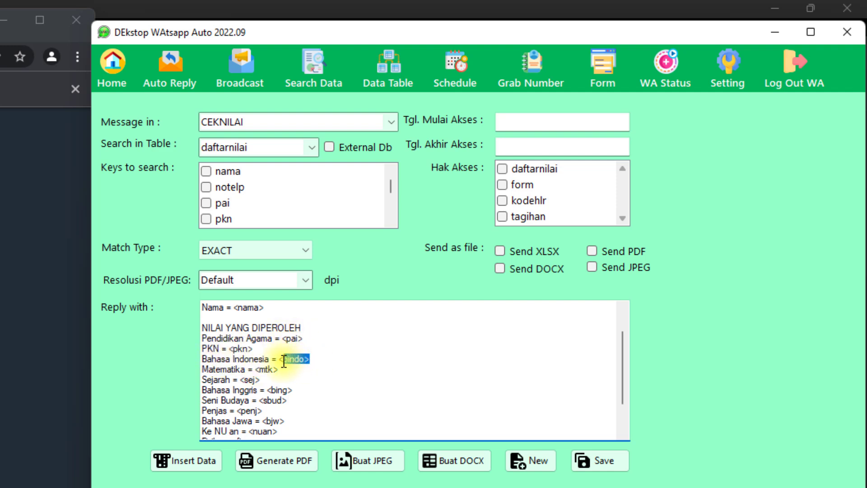
click(290, 389)
scroll(304, 397, down, 1)
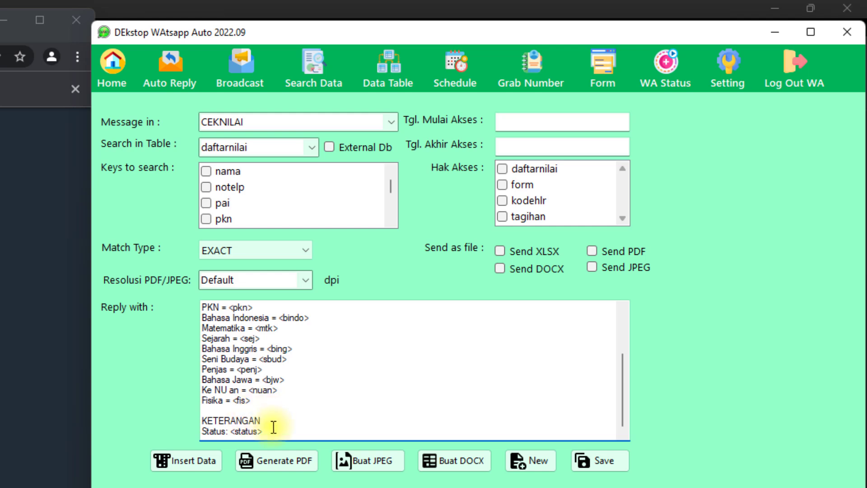
click(272, 429)
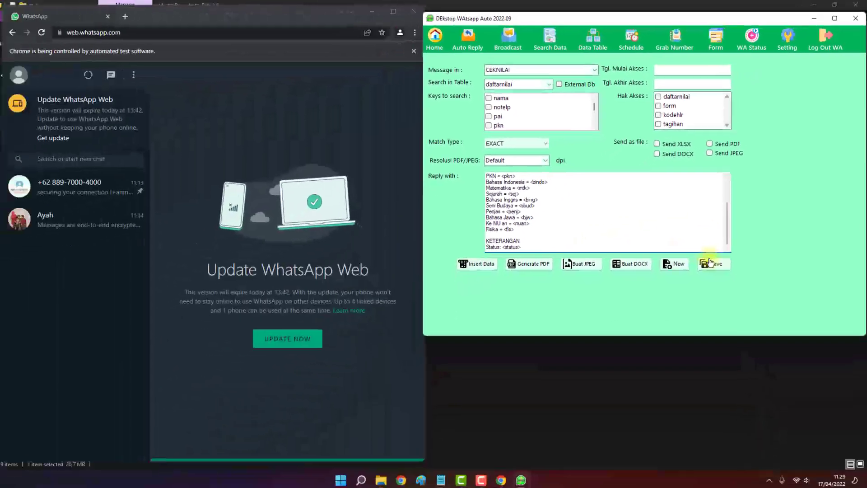
Save the CEKNILAI search rule and close the confirmation message
click(601, 460)
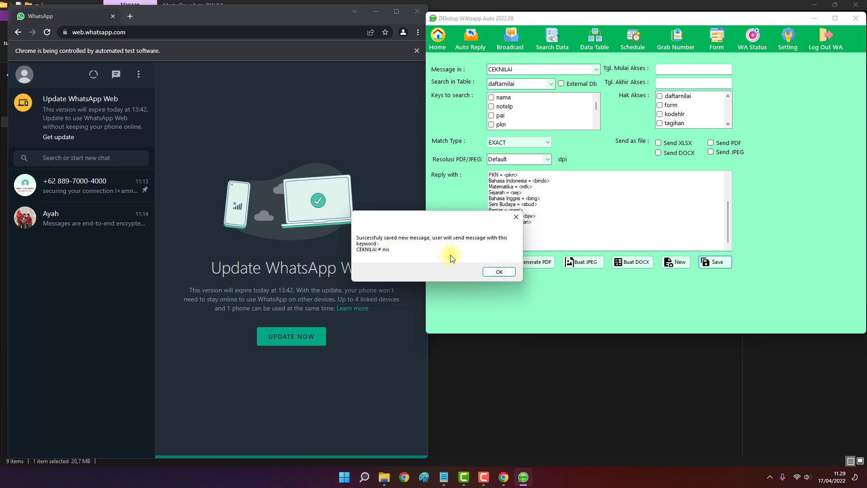
click(491, 270)
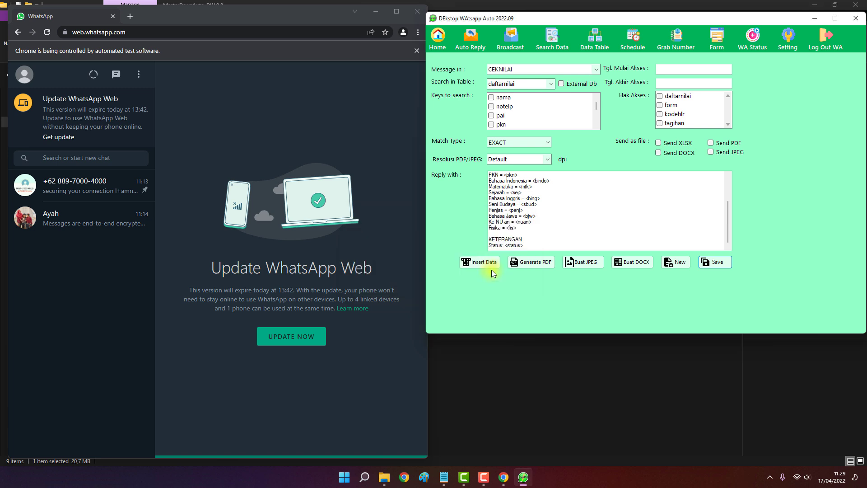
Open the daftarnilai data table and look through its student rows for NIS numbers to test the rule with
click(560, 49)
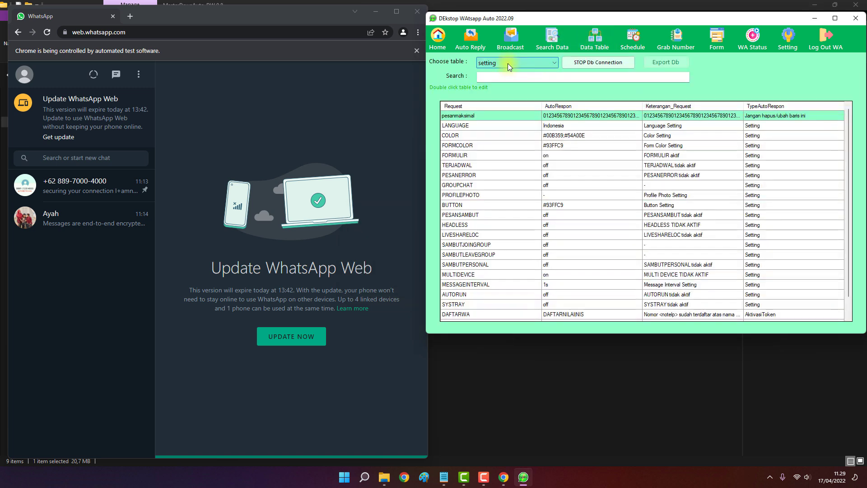
click(508, 64)
click(499, 73)
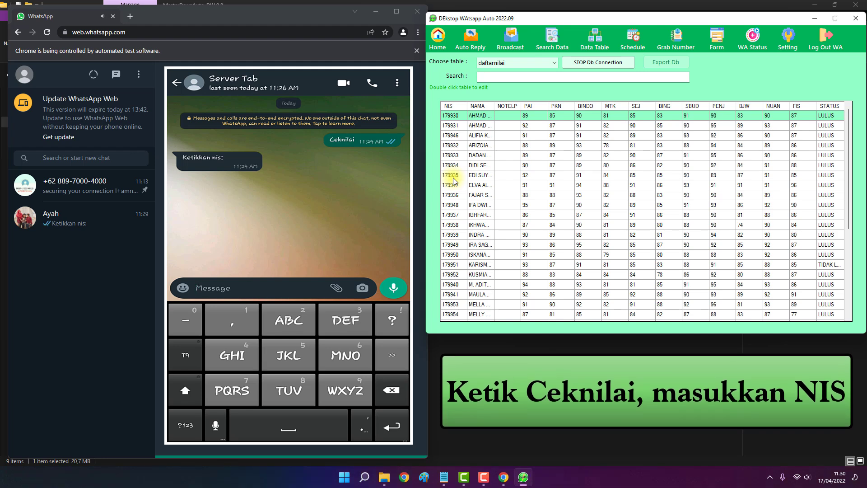
scroll(459, 206, down, 5)
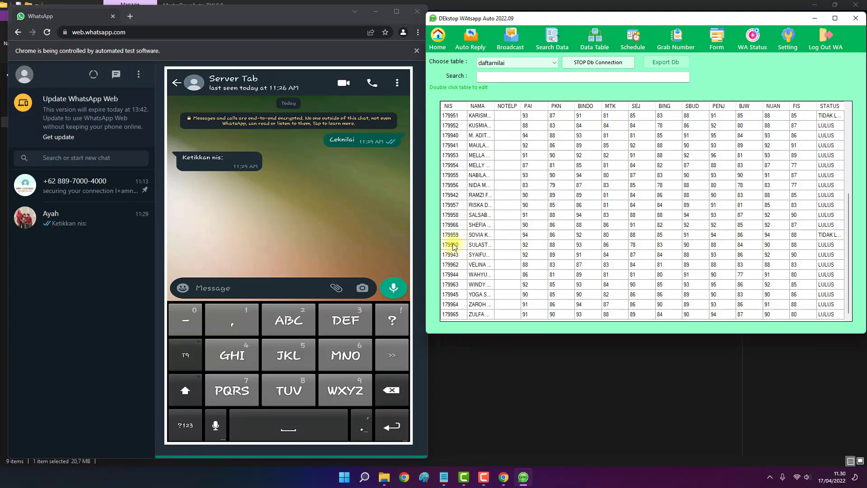
click(451, 244)
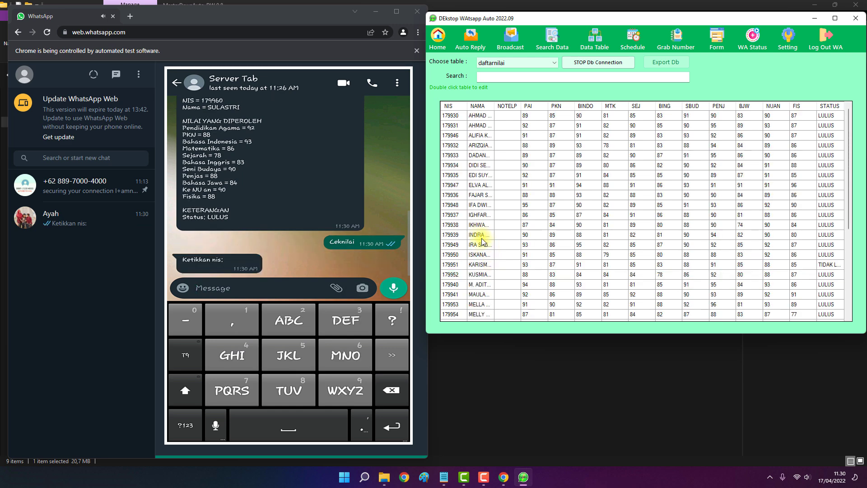
click(479, 266)
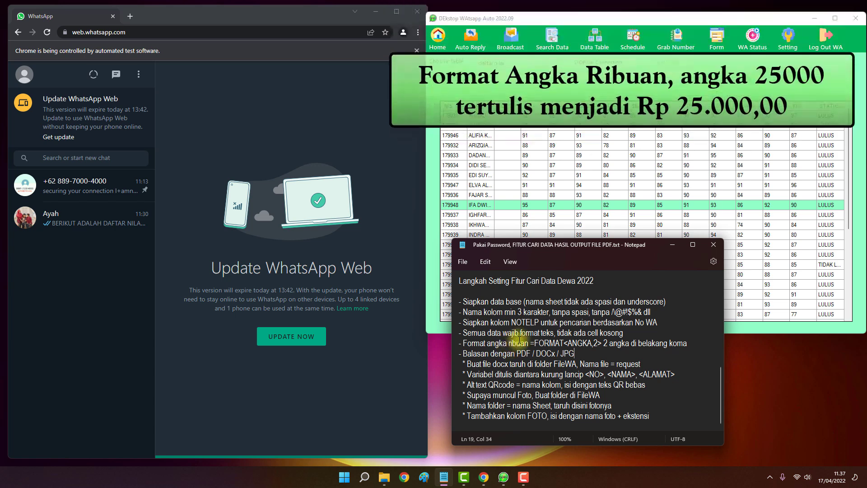
Start a new search rule for the incoming message CEKTAGIHAN, searching the tagihan table by idpeg
click(533, 165)
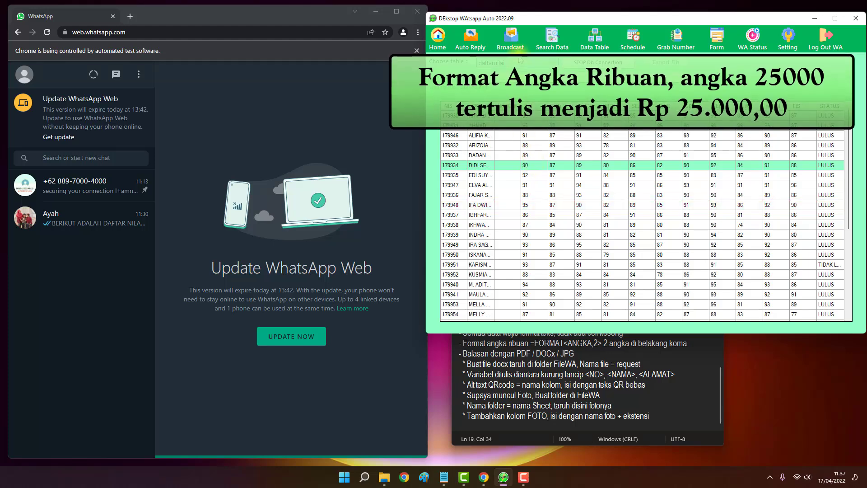
click(551, 47)
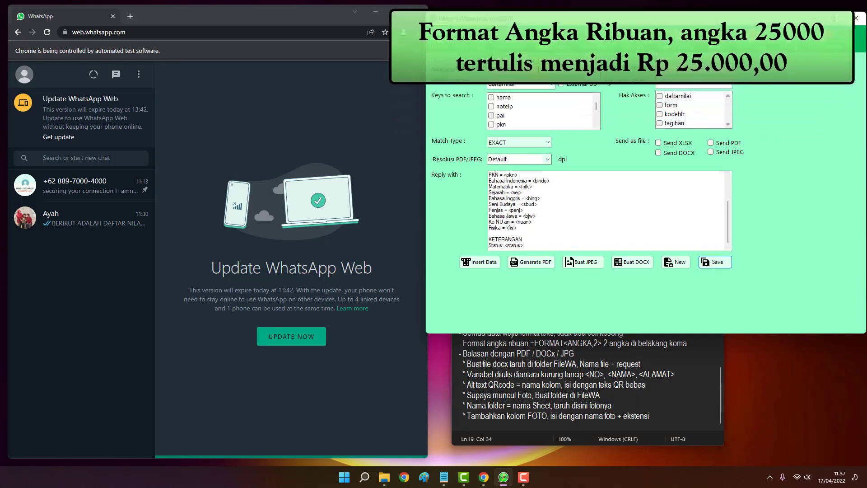
click(676, 262)
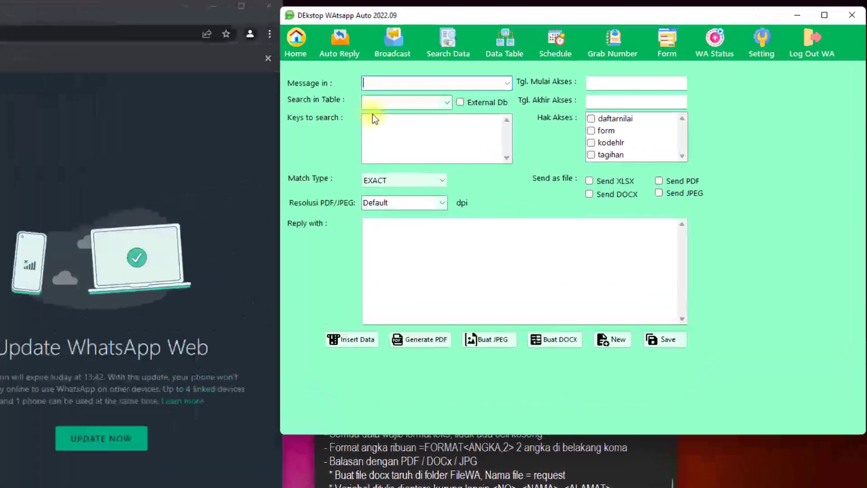
text(CEKTAGIHA)
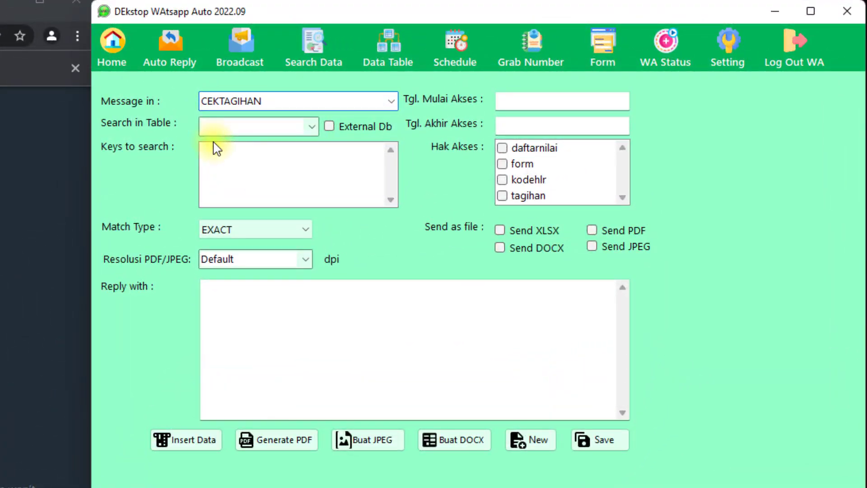
click(311, 127)
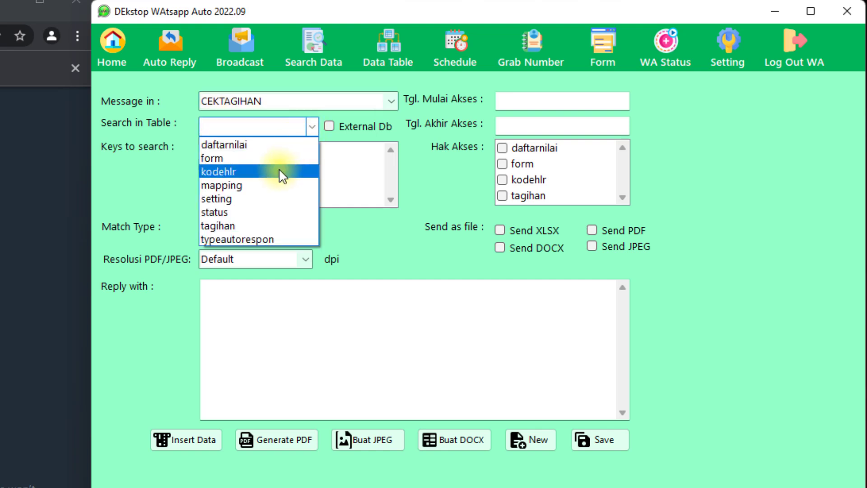
click(251, 226)
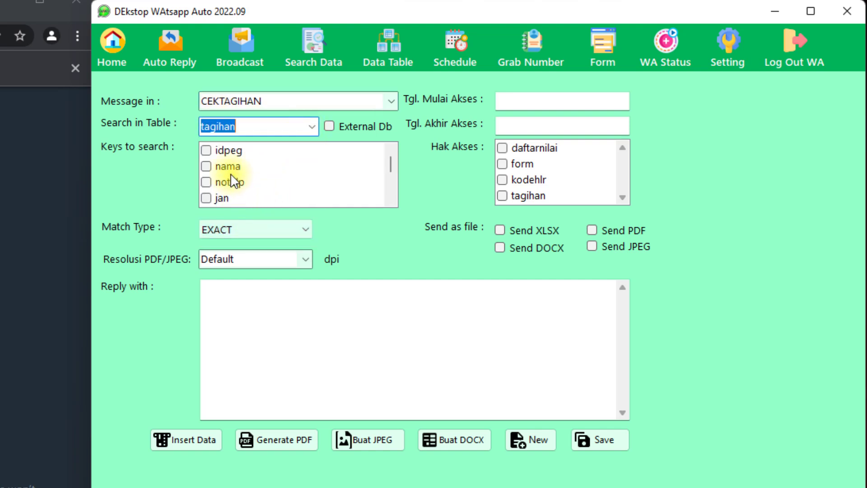
click(207, 151)
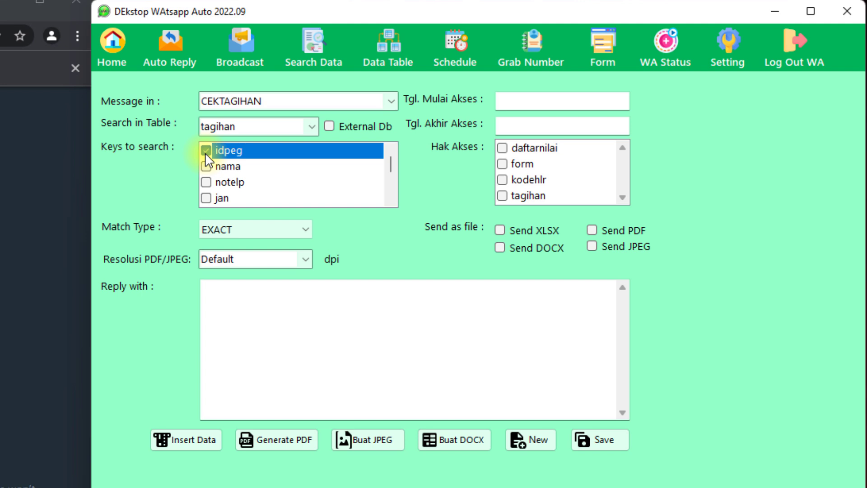
Insert all tagihan column placeholders into the reply text and replace the Notelp line with blank space
click(242, 302)
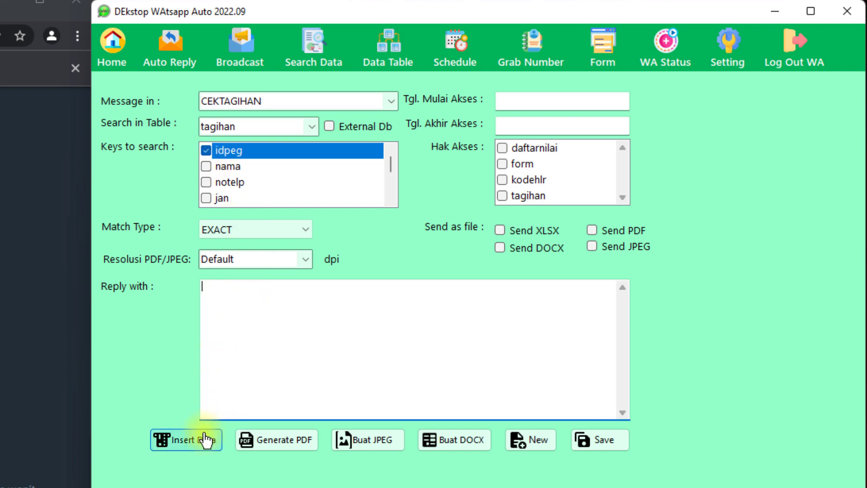
click(205, 439)
drag(269, 296, 187, 299)
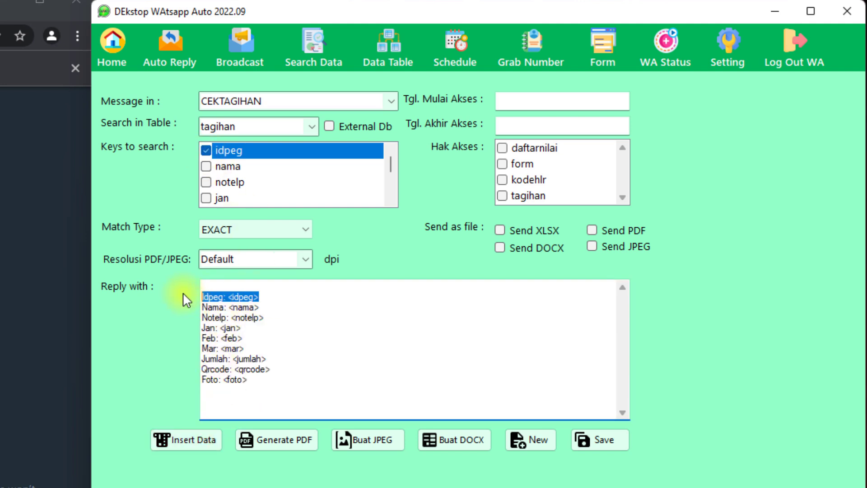
drag(269, 318, 184, 326)
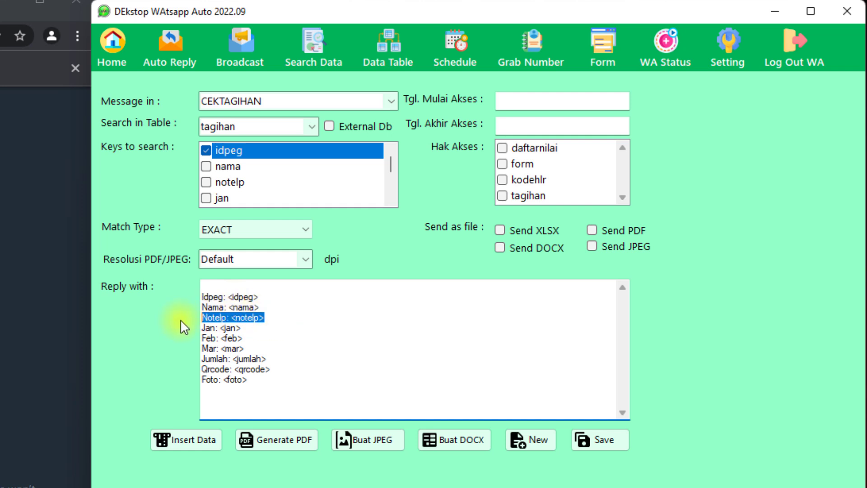
key(BackSpace)
key(Return)
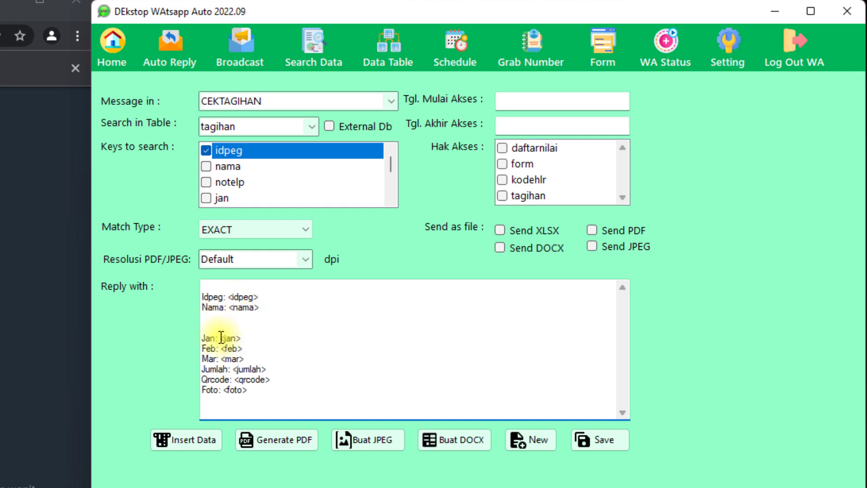
Examine the monthly amounts in the tagihan data table and return to the CEKTAGIHAN search rule
click(377, 57)
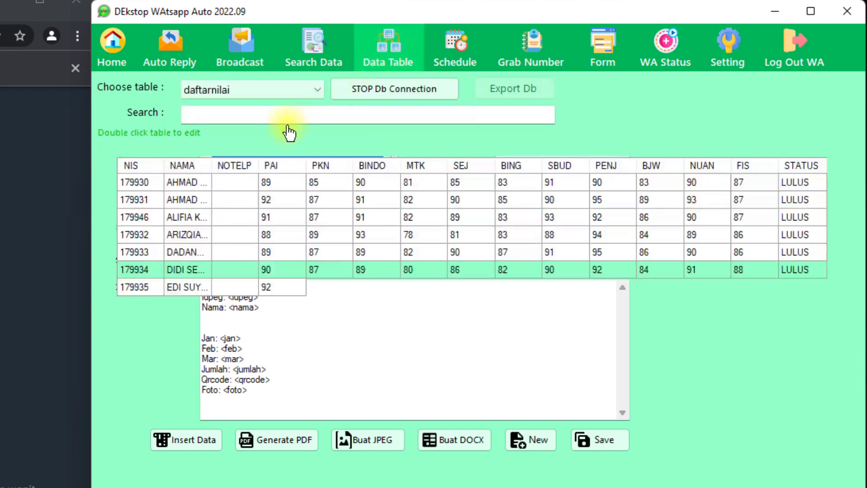
click(290, 93)
click(253, 185)
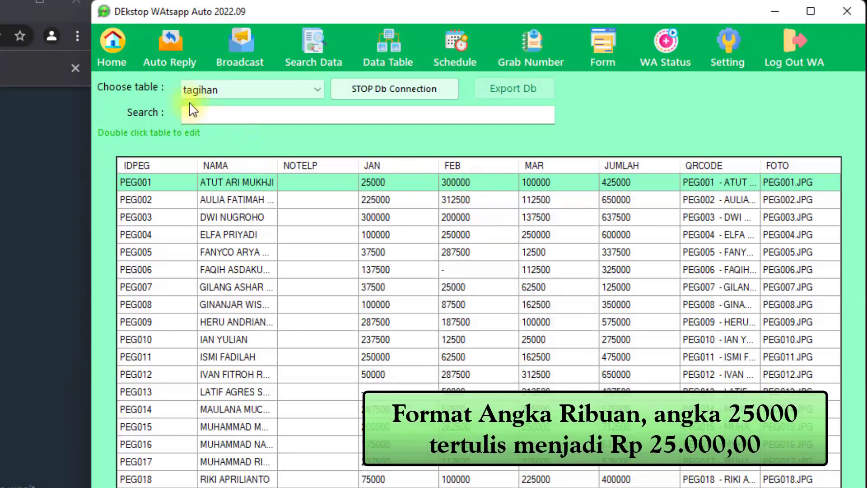
click(170, 53)
click(235, 59)
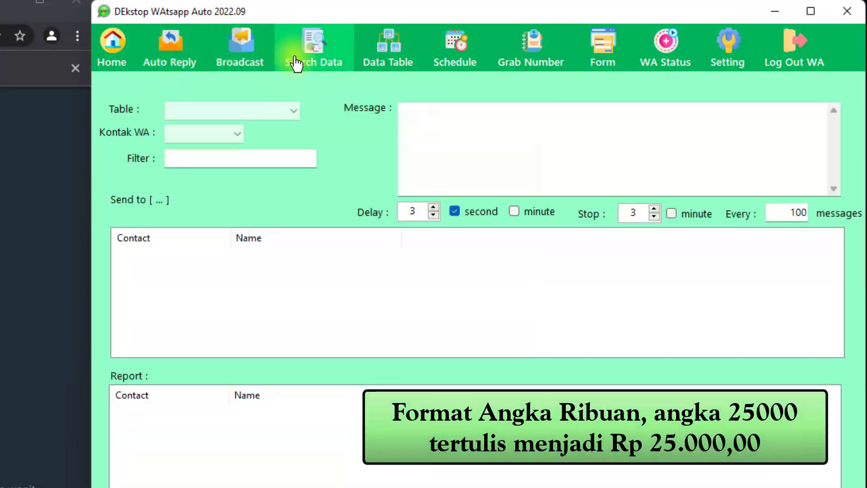
click(296, 64)
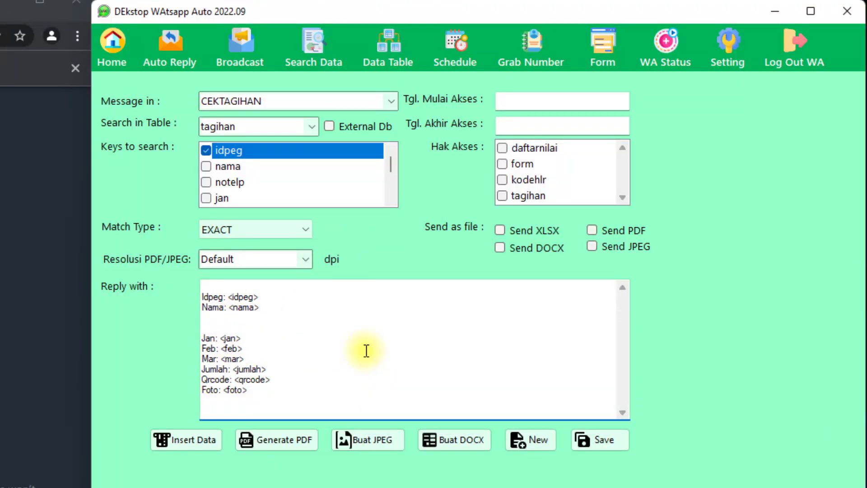
Change the Jan placeholder in the reply text to FORMAT<jan,2> and save the CEKTAGIHAN rule
key(shift+Right)
key(shift+Right)
key(shift+Right)
key(shift+Right)
key(shift+Right)
text(FORMAT)
key(Right)
key(Right)
key(Right)
key(Right)
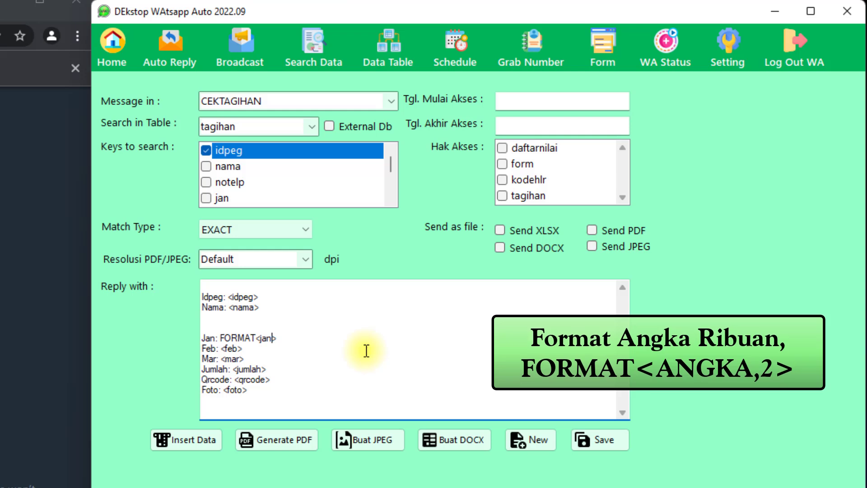
text(,2)
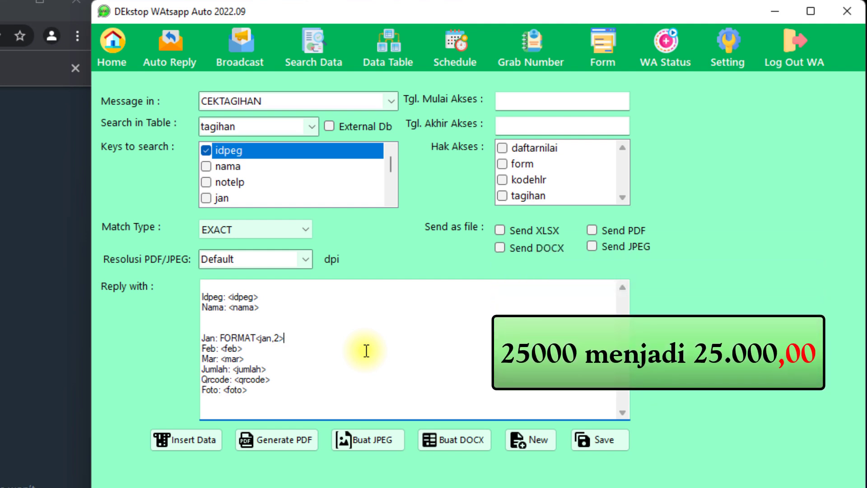
click(603, 441)
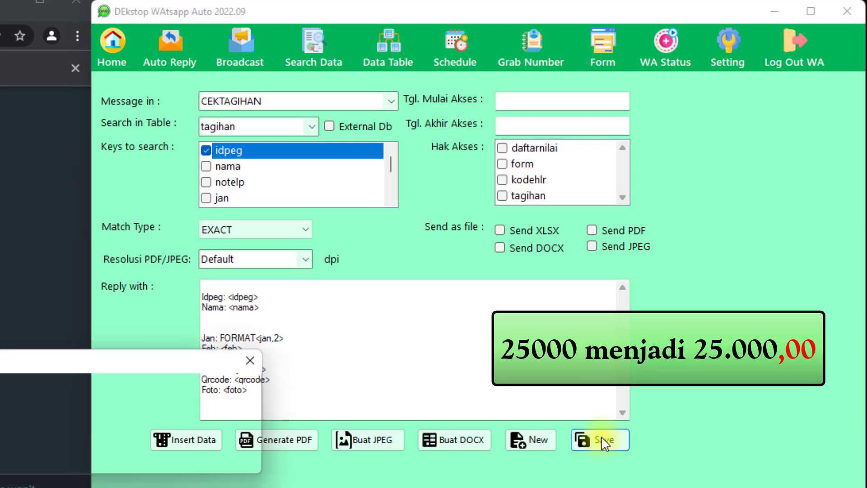
click(224, 457)
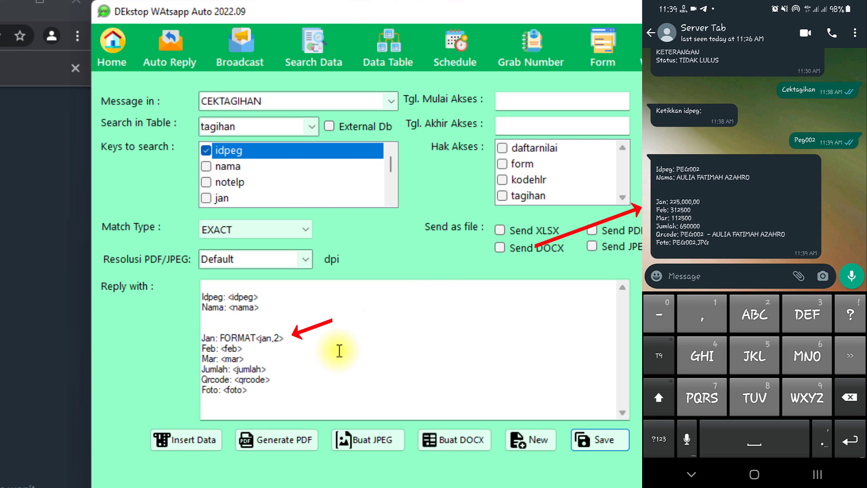
Put Rp before FORMAT<jan,2>, set the Jan line apart with blank lines below it, and save the rule again
click(218, 339)
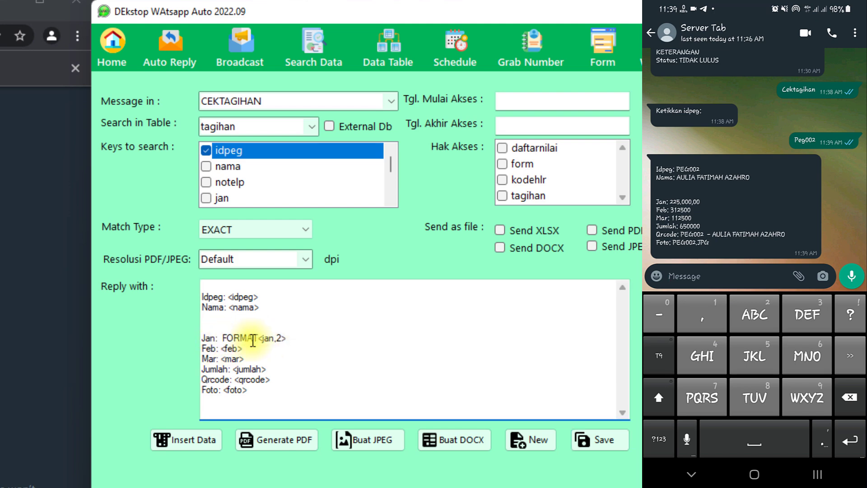
text(r)
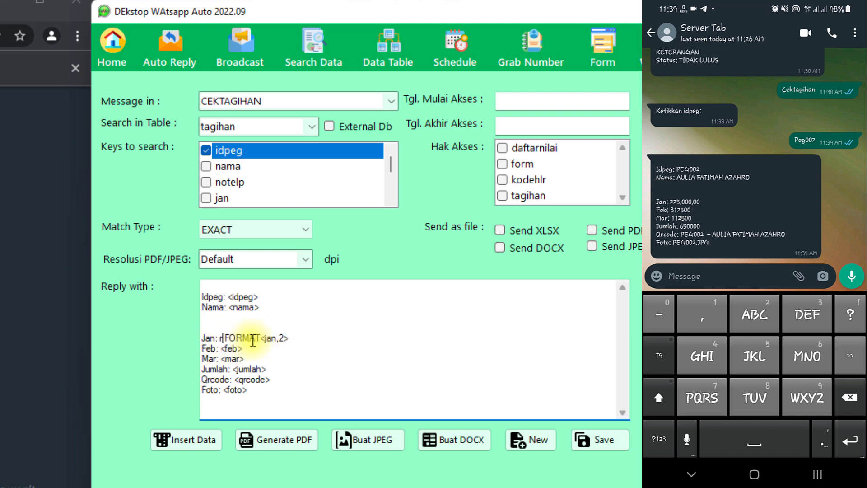
key(BackSpace)
text(Rp)
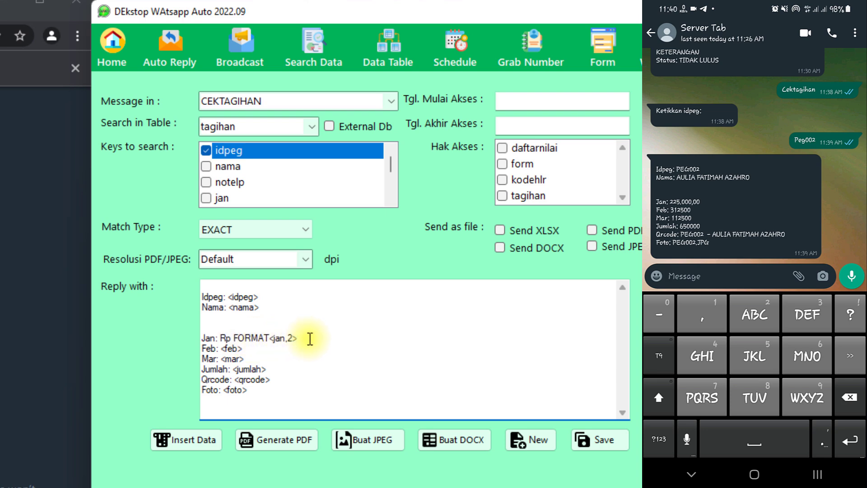
key(Return)
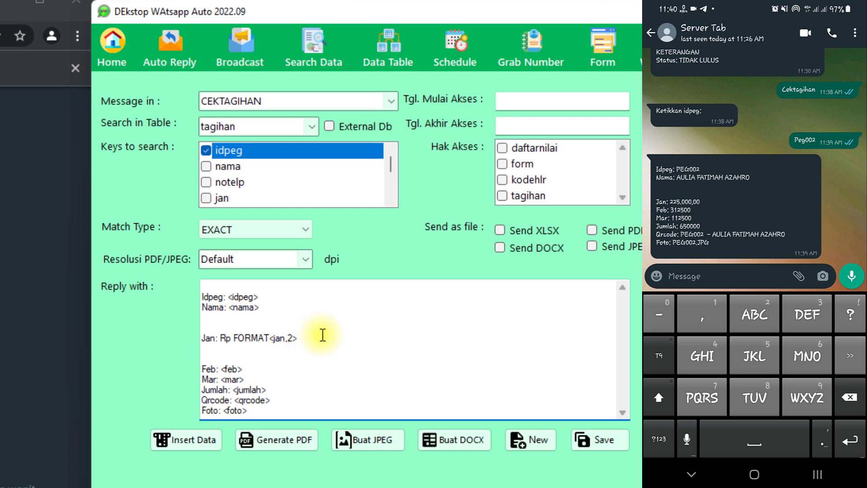
drag(316, 337, 188, 335)
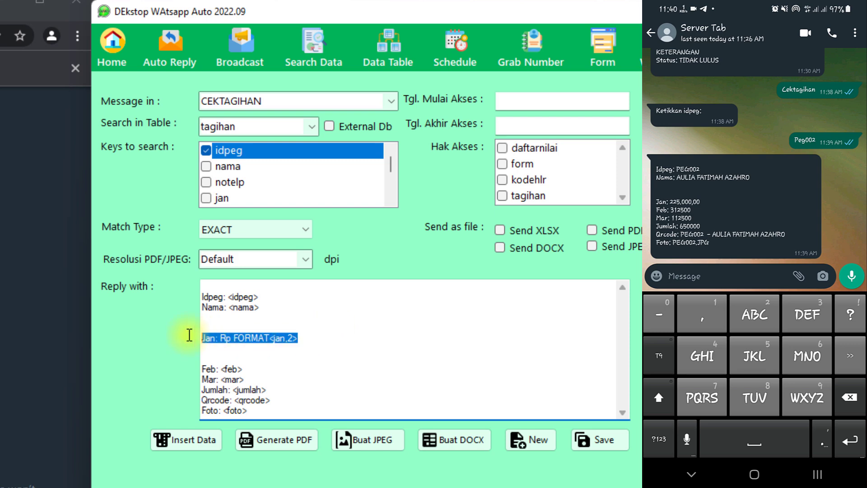
click(602, 457)
click(245, 460)
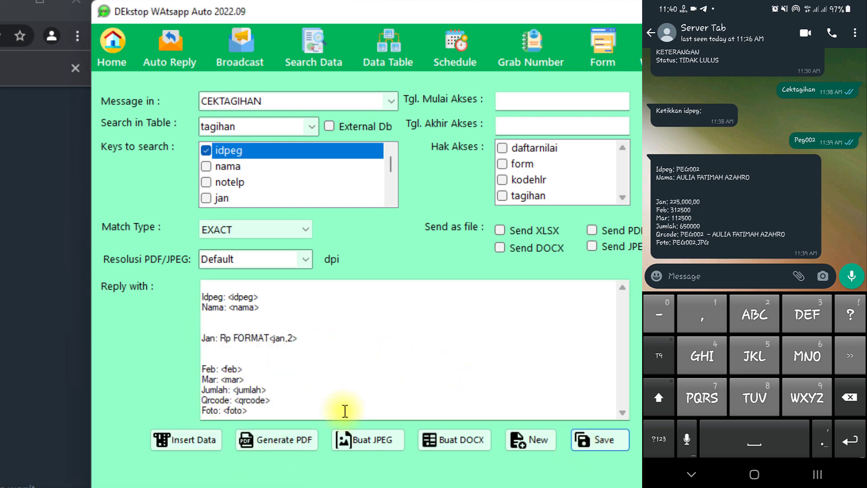
Send a Cektagihan test message with an employee ID from the phone and examine the FORMAT<jan,2> part of the reply text
text(Cekta)
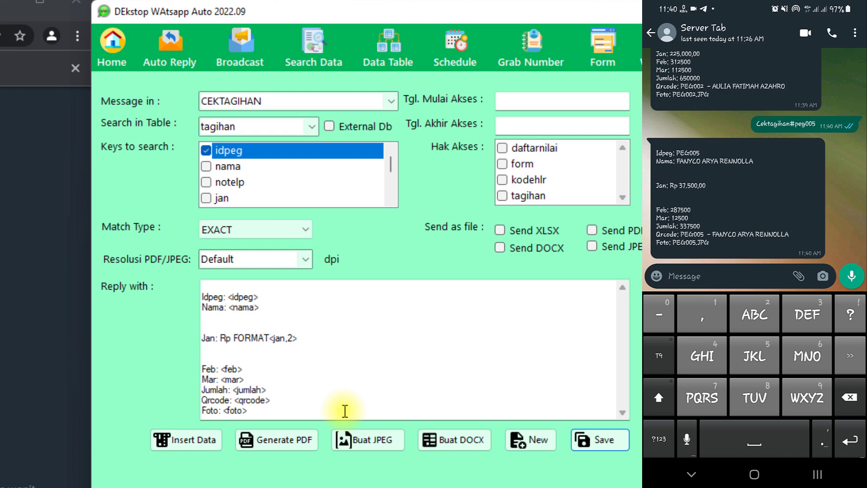
drag(288, 338, 297, 337)
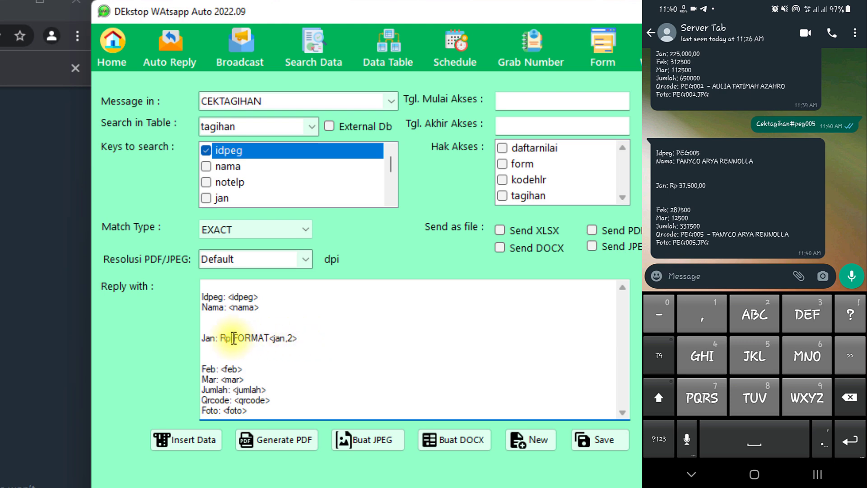
drag(233, 337, 270, 338)
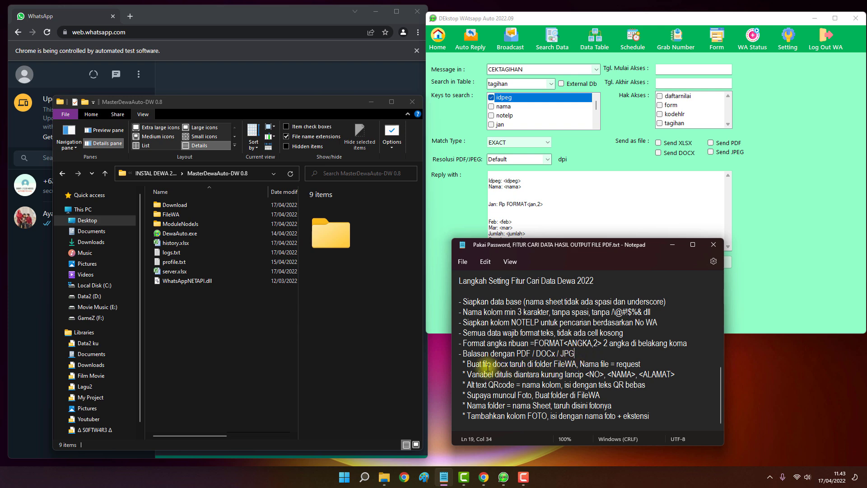
Review the note about the docx template's location and file name, and open the FileWA folder in MasterDewaAuto-DW 0.8
drag(468, 363, 508, 366)
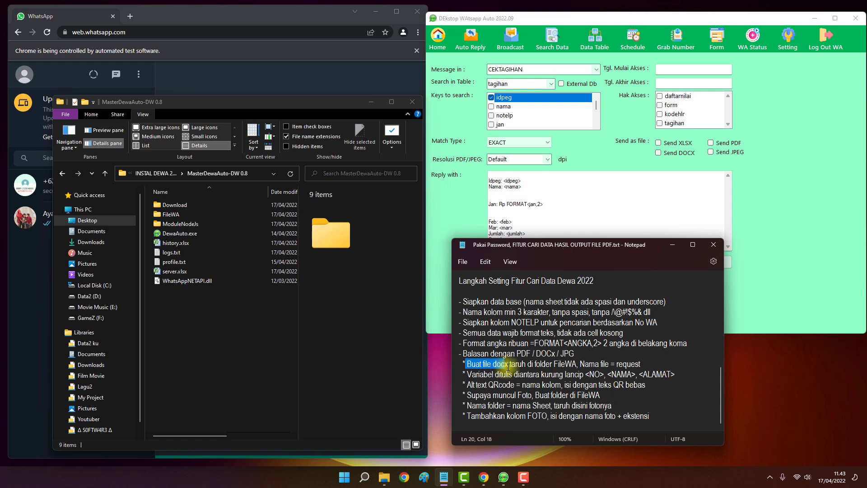
double_click(502, 365)
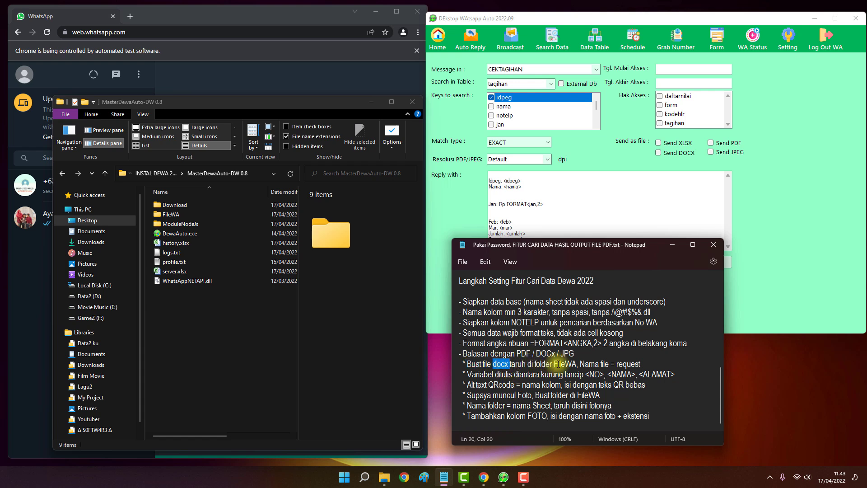
drag(580, 364, 650, 364)
click(650, 364)
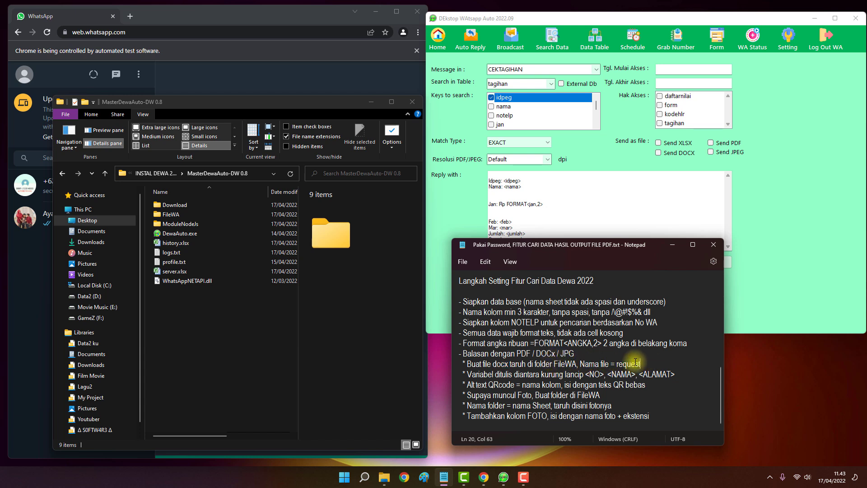
click(253, 323)
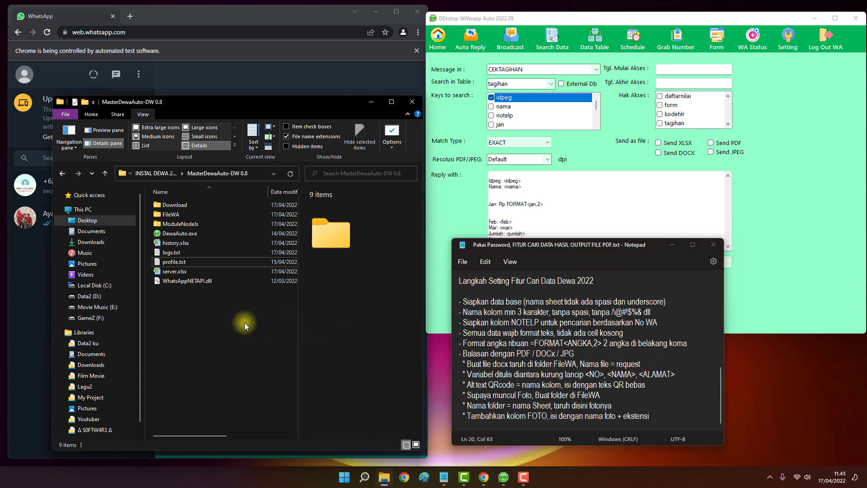
double_click(181, 214)
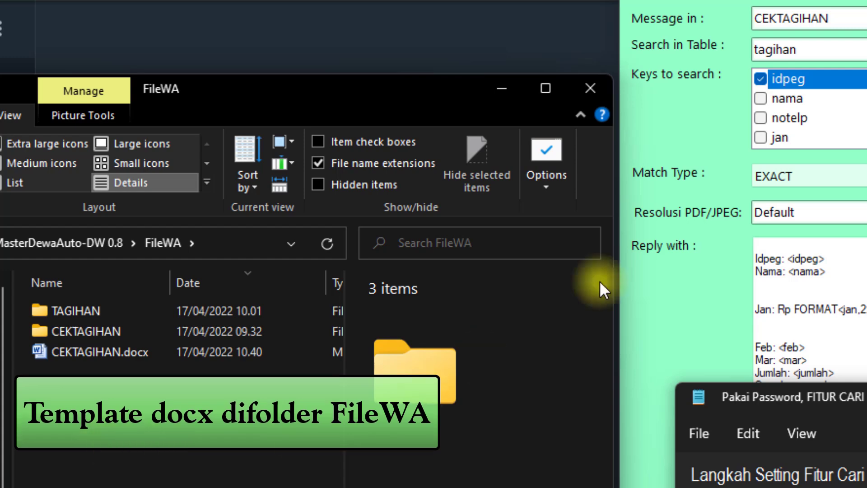
Compare the rule's CEKTAGIHAN request keyword with the CEKTAGIHAN.docx file name in the FileWA folder
click(687, 52)
double_click(849, 18)
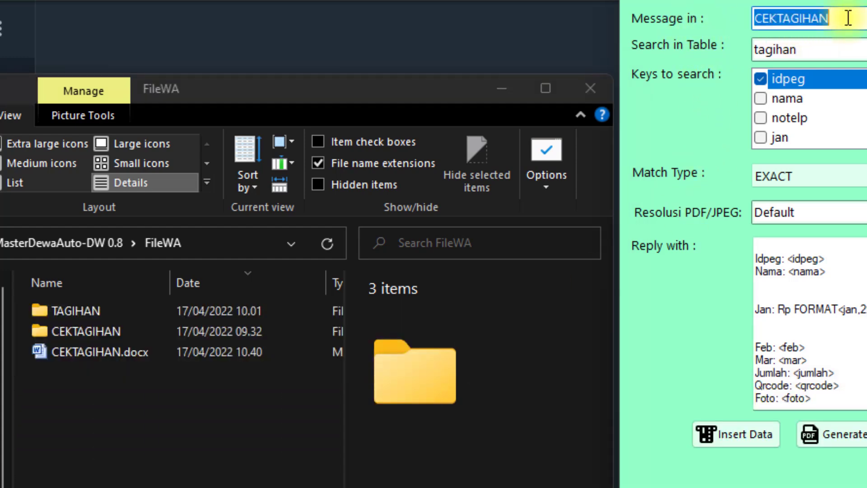
click(849, 18)
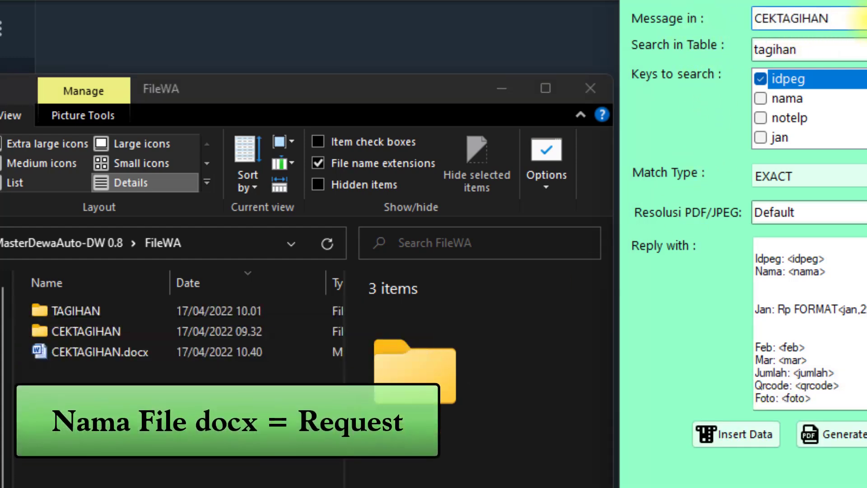
drag(849, 18, 721, 12)
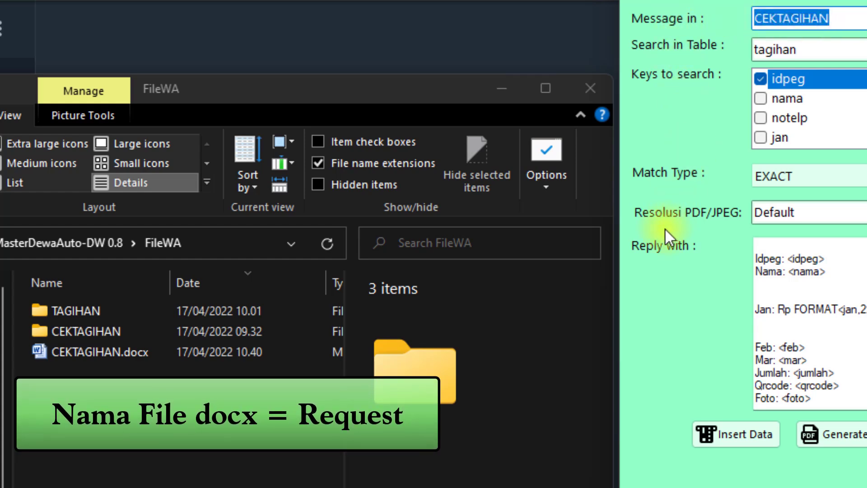
click(100, 354)
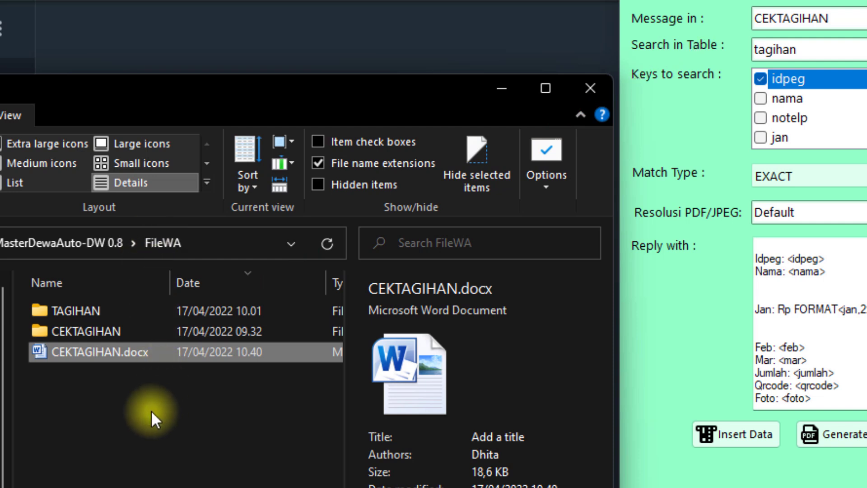
Open CEKTAGIHAN.docx in Word, shrink its window beside the search rule and enlarge the page for reading
double_click(121, 353)
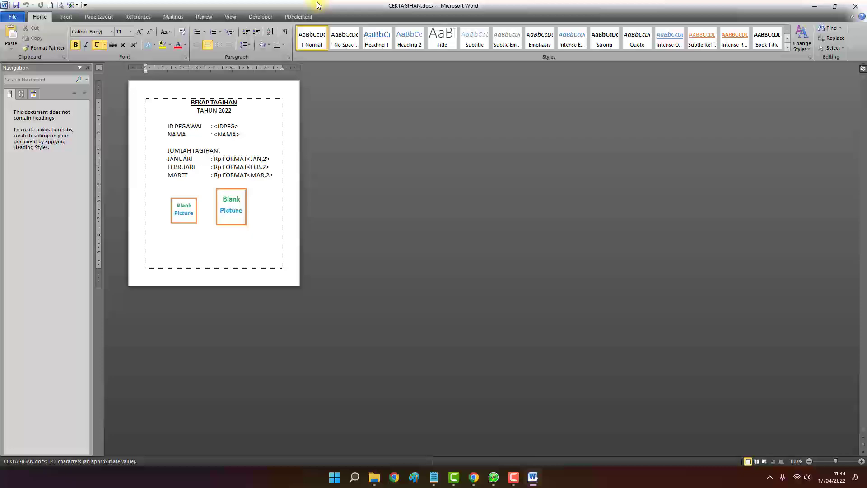
double_click(310, 4)
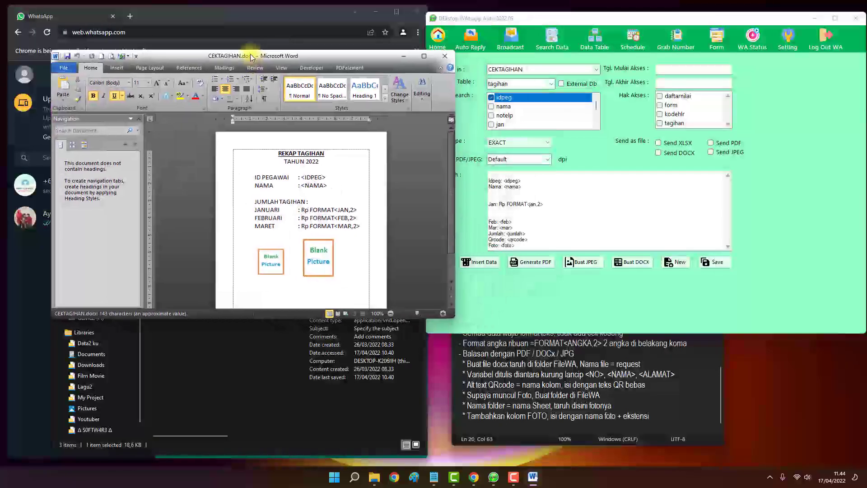
click(135, 117)
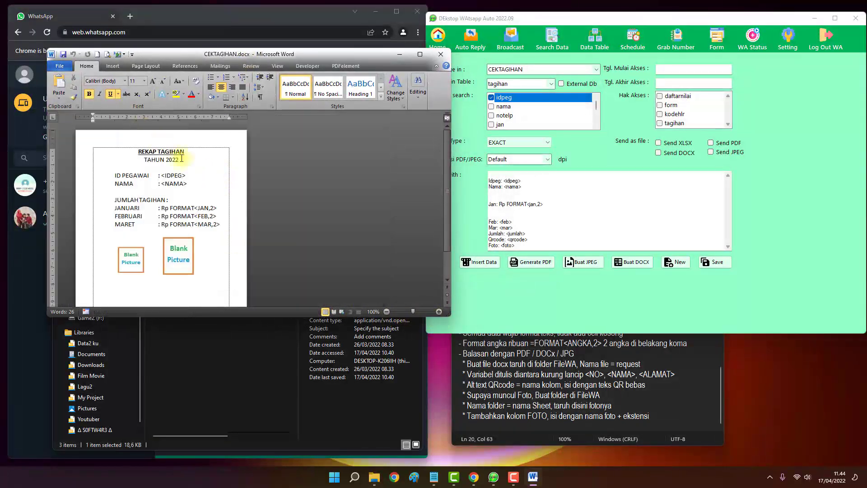
ctrl+scroll(195, 189, up, 5)
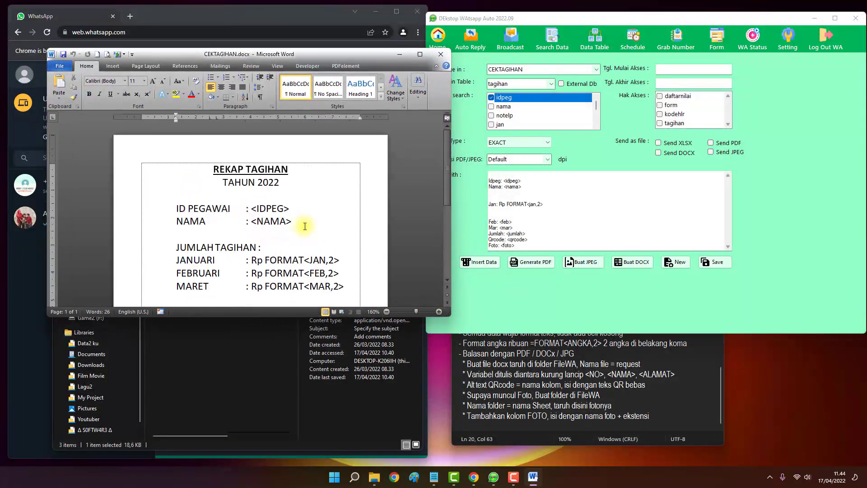
Examine the angle-bracketed <IDPEG> and <NAMA> variables and the Rp FORMAT<JAN,2> amount in the template
drag(252, 211, 288, 212)
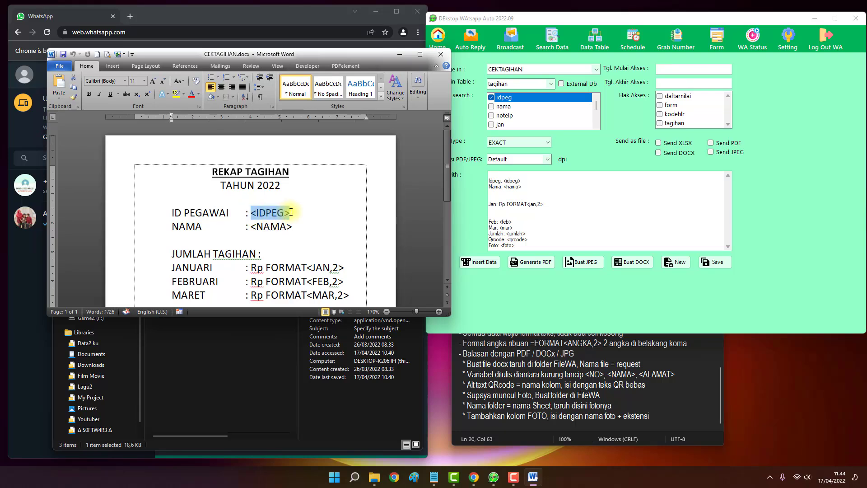
click(291, 221)
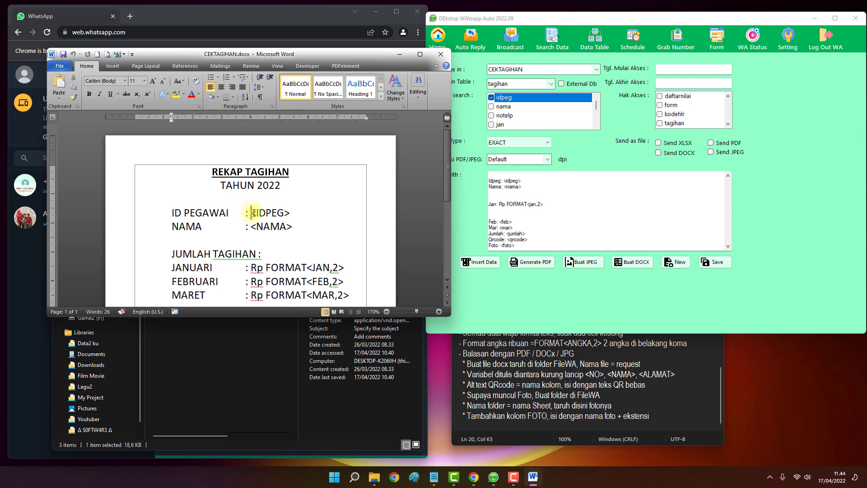
drag(256, 214, 284, 214)
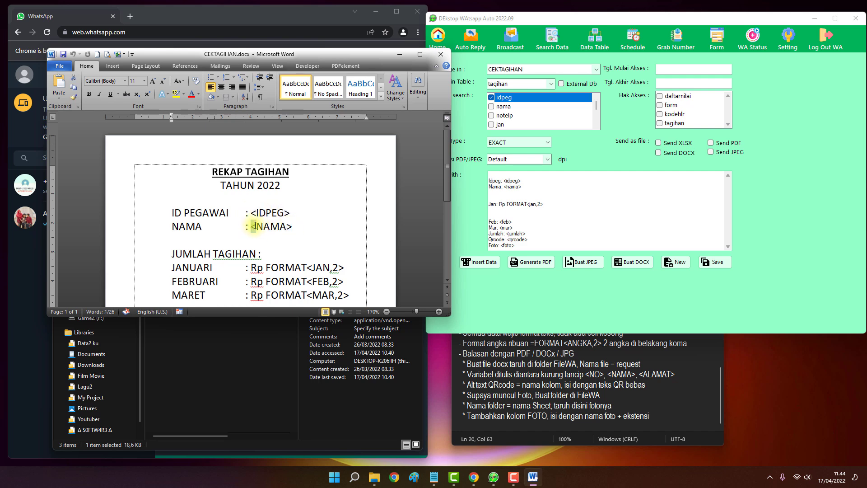
scroll(255, 226, down, 1)
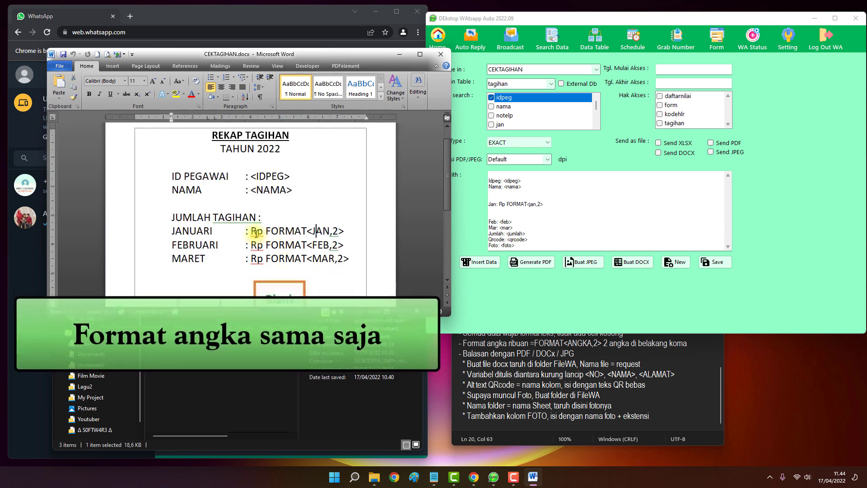
drag(256, 233, 338, 232)
click(302, 231)
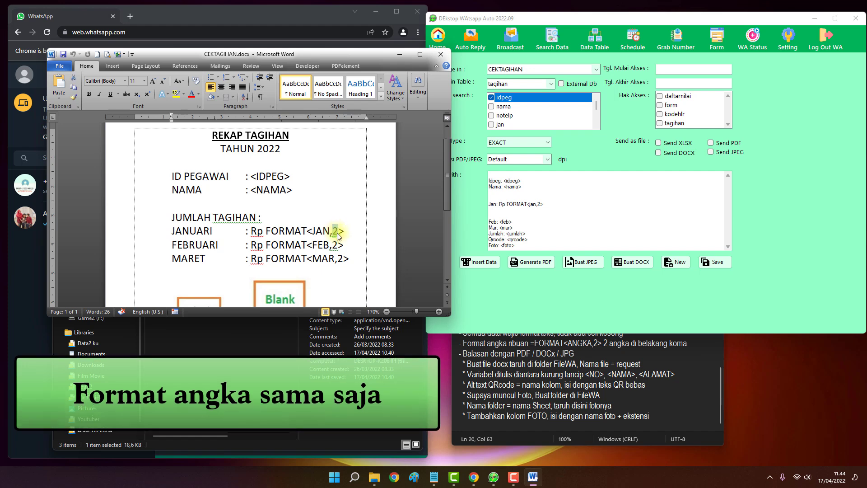
click(345, 231)
scroll(346, 233, down, 3)
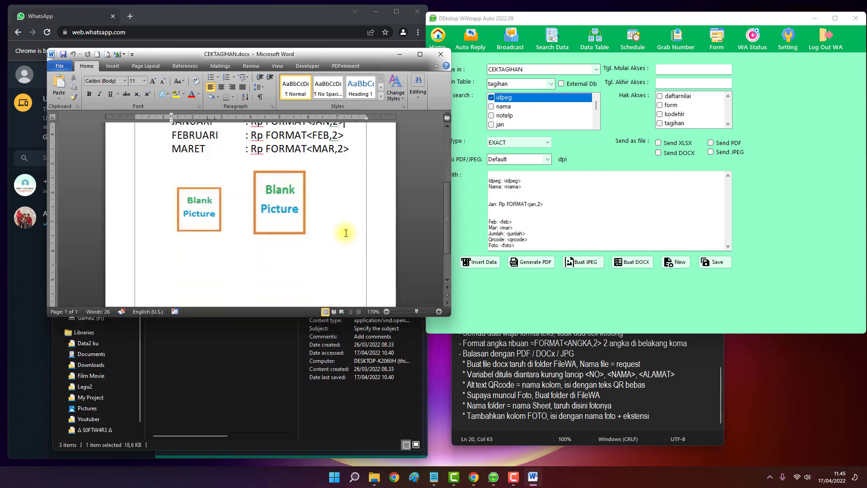
Look over the whole REKAP TAGIHAN template, from the <IDPEG> and <NAMA> variables to the two blank pictures
scroll(346, 233, up, 3)
click(255, 205)
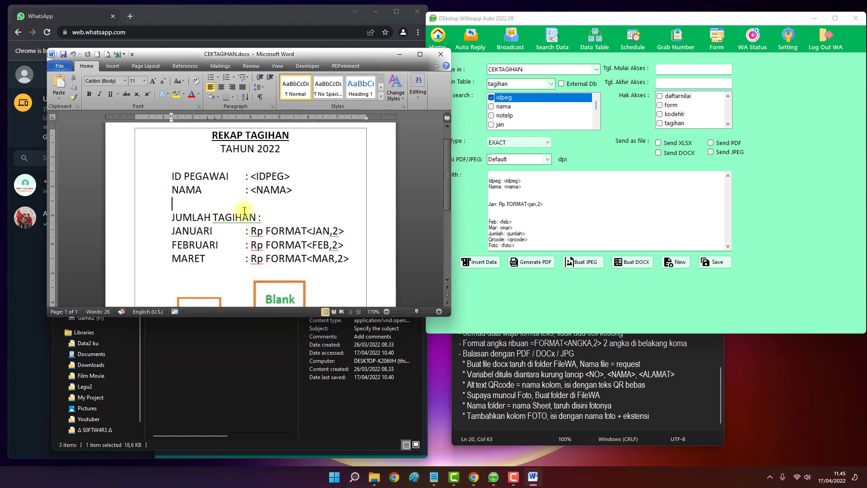
scroll(237, 206, up, 1)
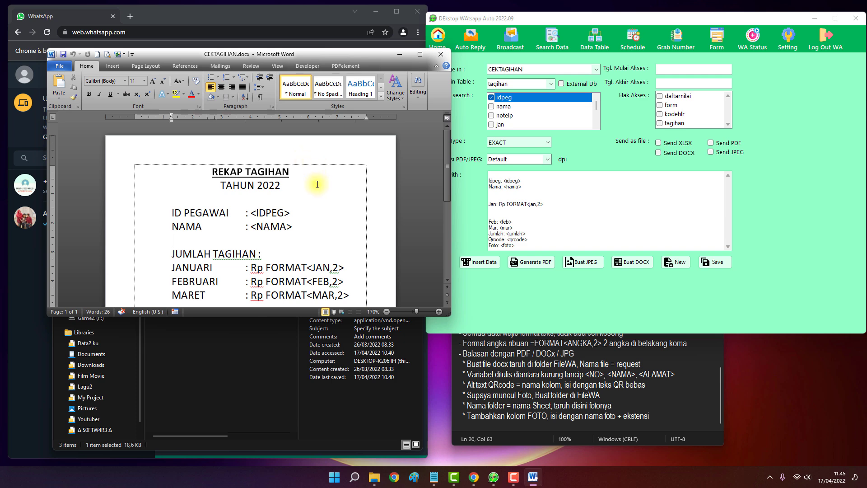
scroll(318, 185, down, 2)
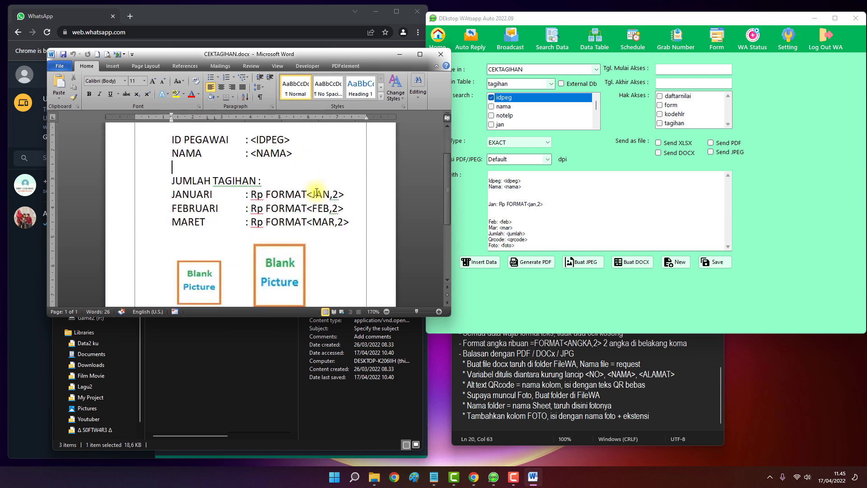
scroll(317, 193, up, 3)
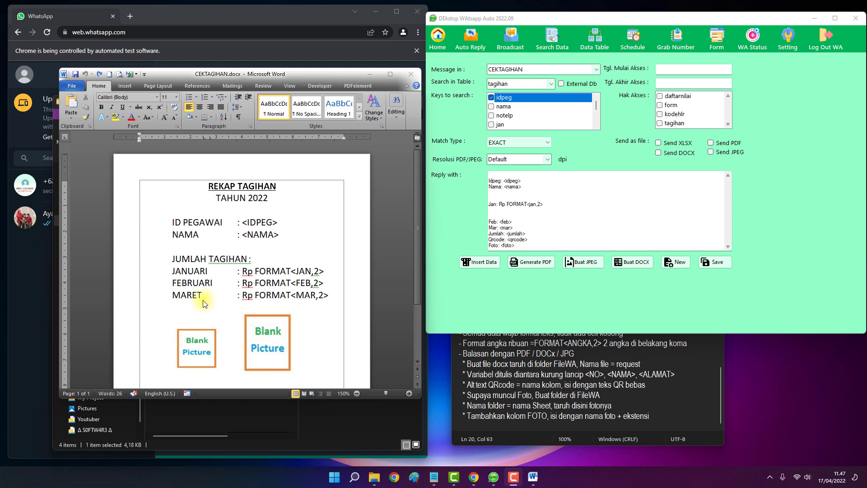
double_click(259, 222)
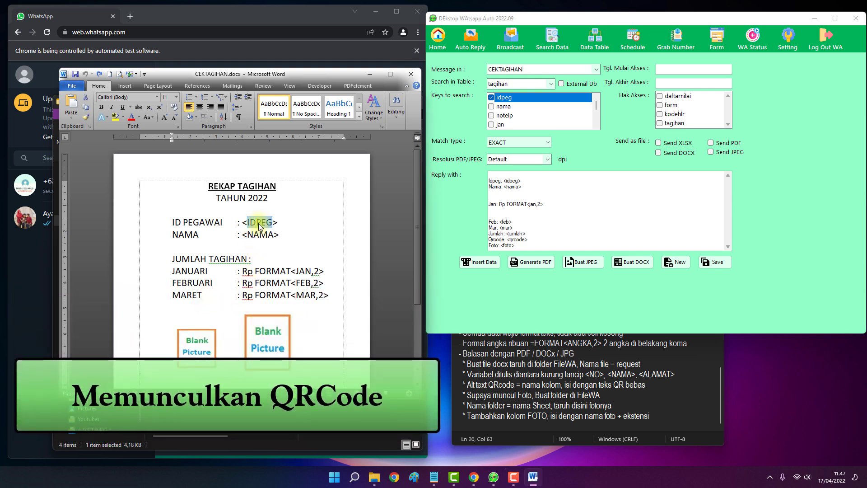
double_click(261, 234)
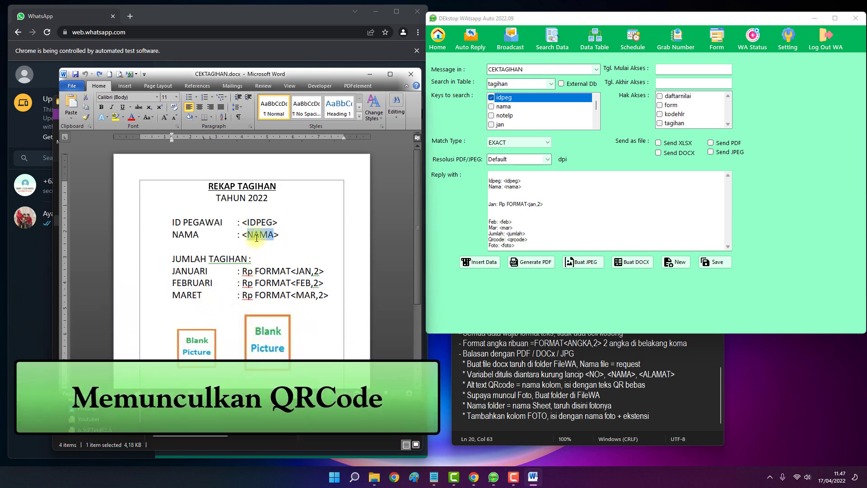
click(287, 235)
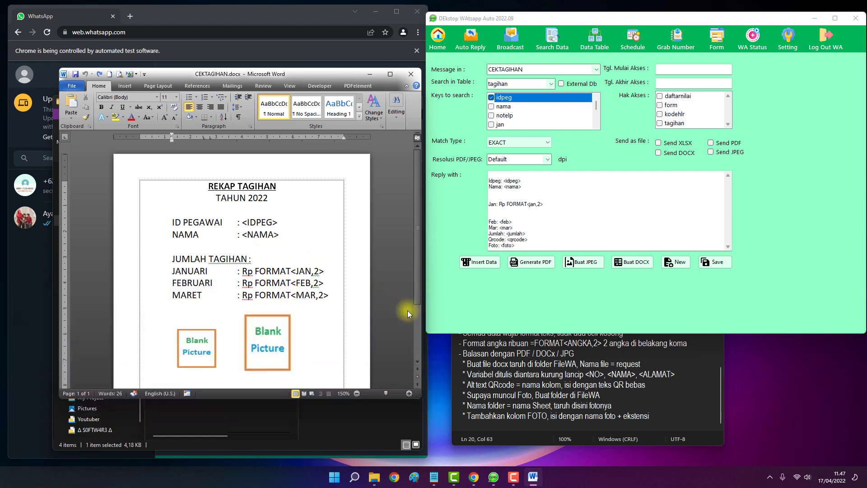
Delete both Blank Picture placeholder images below the monthly amounts in the template
click(198, 351)
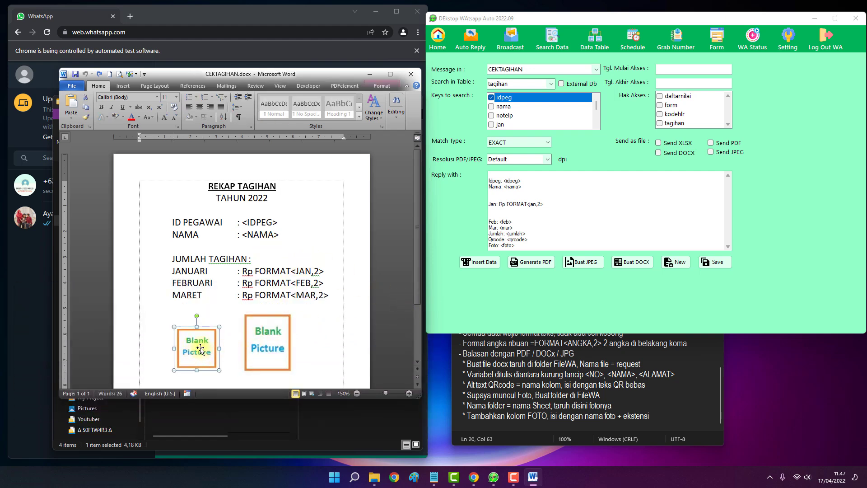
key(Delete)
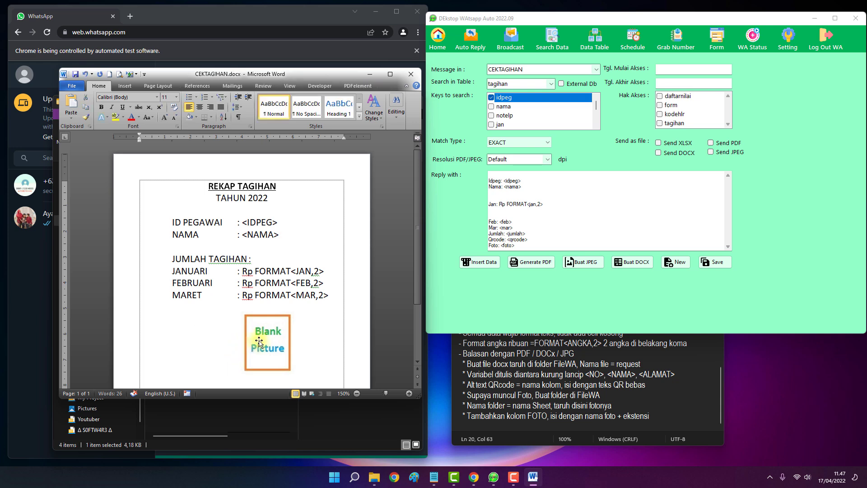
click(262, 339)
key(Delete)
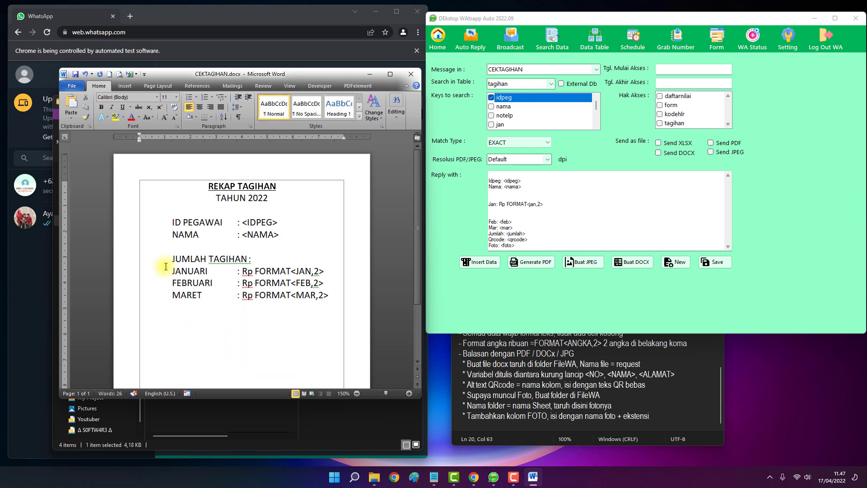
Insert BlankPicture.jpg from the FileWA folder below the monthly amounts in the template
click(125, 86)
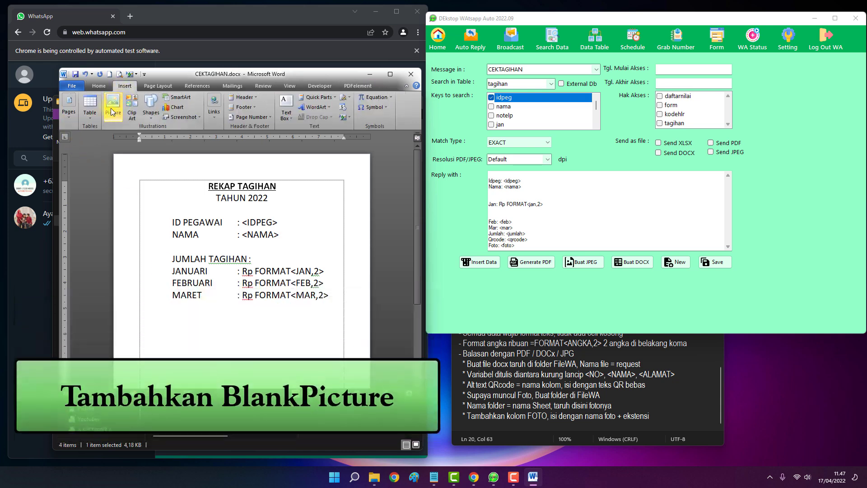
click(116, 102)
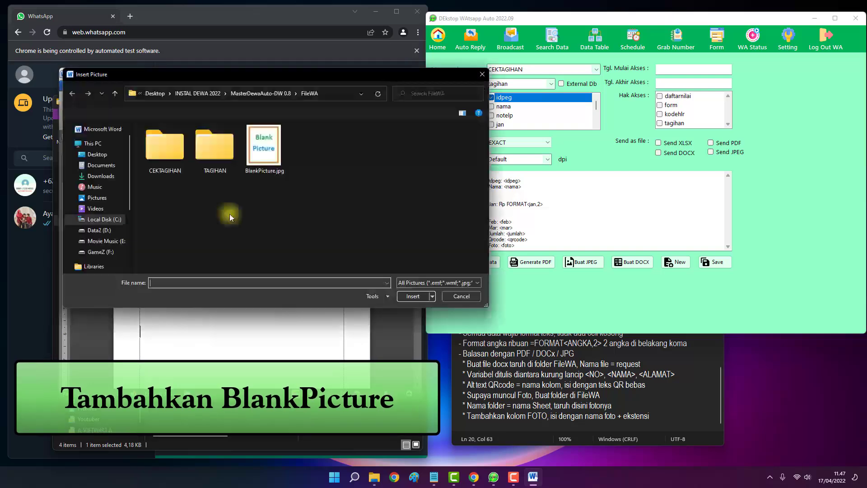
click(258, 159)
double_click(272, 150)
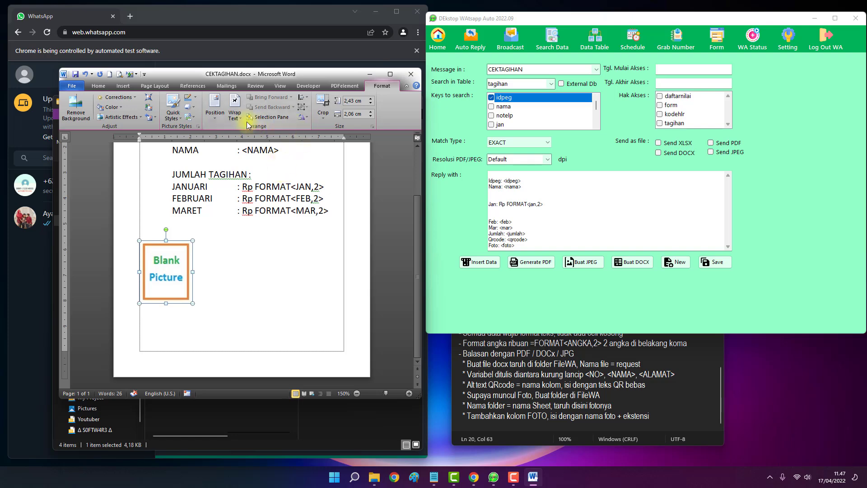
Change the picture's text wrapping so it moves freely, align it under the MARET label, and reduce its height to about 1.98 cm
click(235, 115)
click(259, 195)
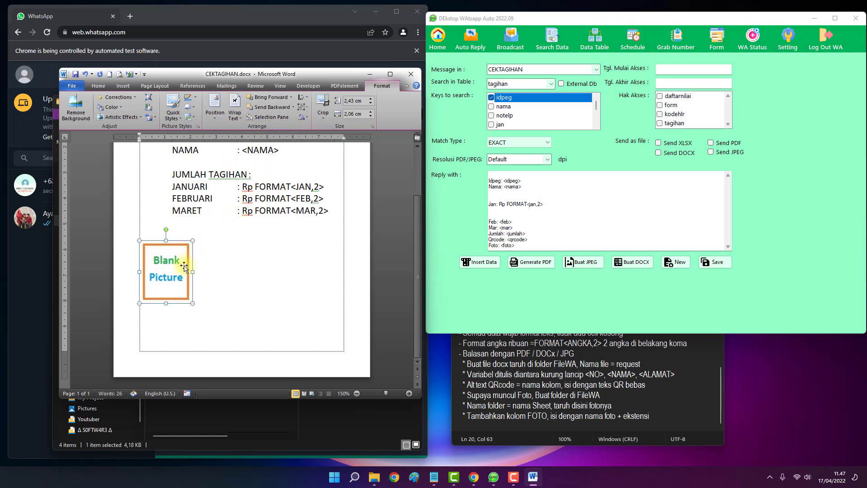
drag(182, 271, 211, 271)
drag(195, 241, 194, 252)
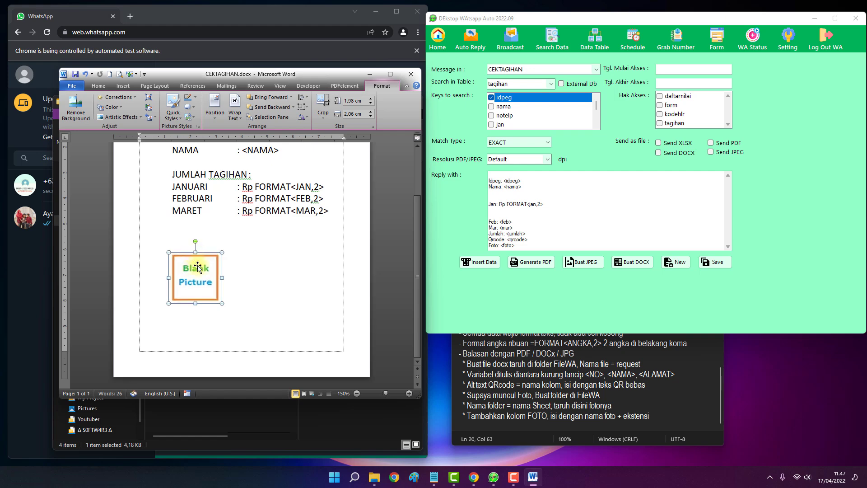
Read the note that sets the QR code picture's alt text to the column name, highlighting "nama kolom"
click(547, 368)
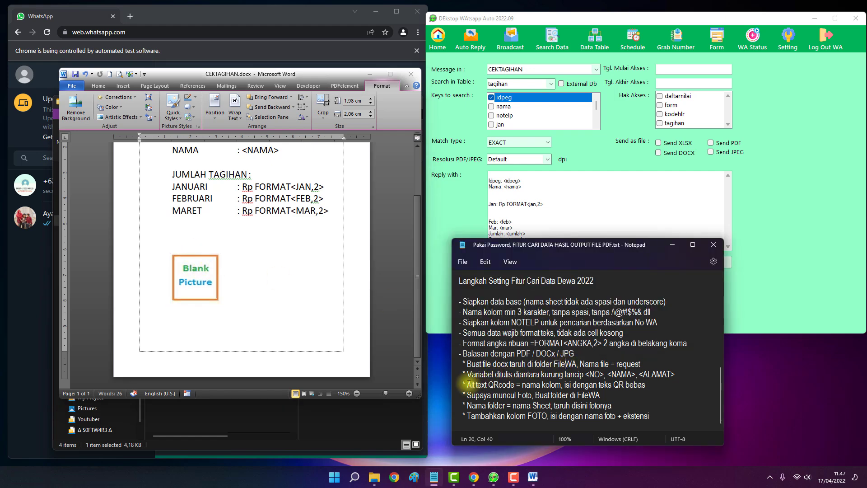
drag(467, 384, 561, 385)
click(522, 384)
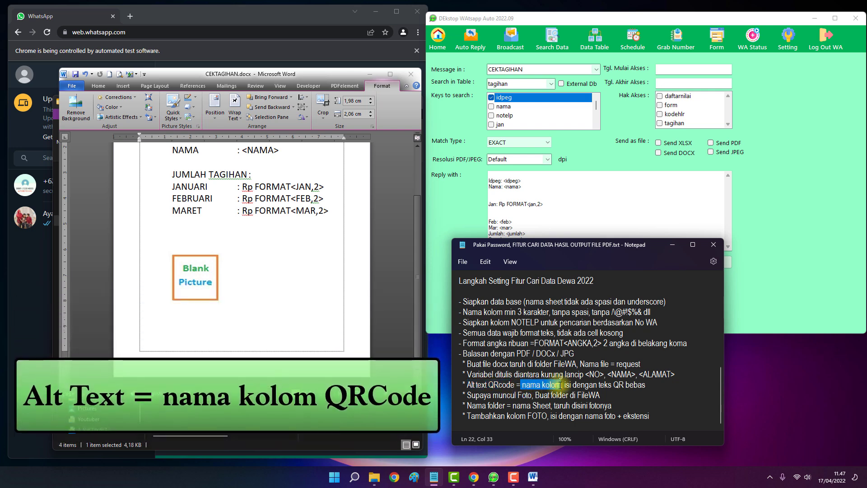
Display the tagihan table in the Data Table view to check the name of its QR code column
click(595, 40)
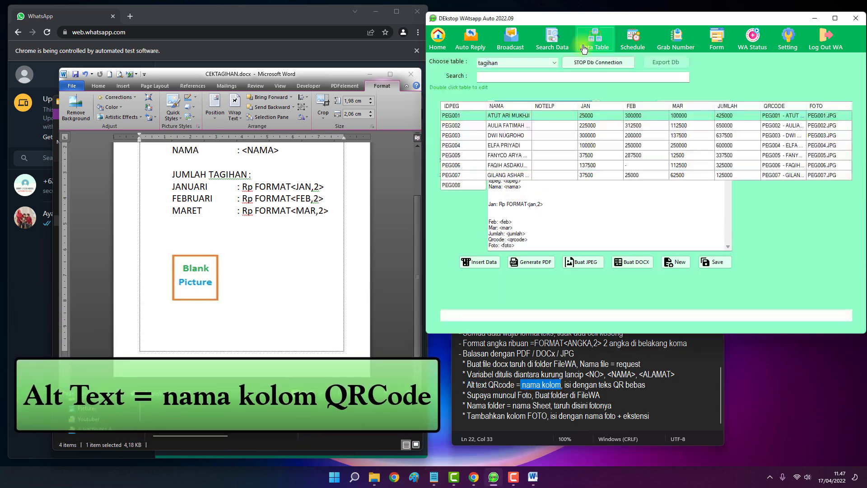
click(536, 68)
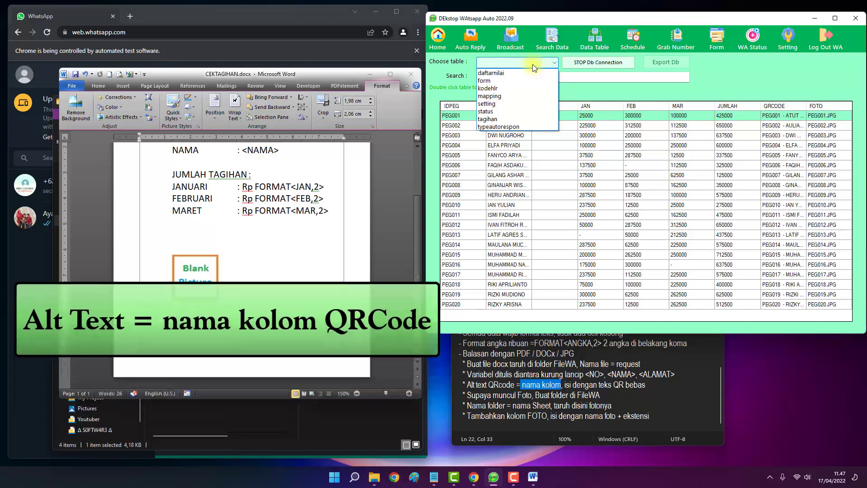
click(532, 64)
click(524, 125)
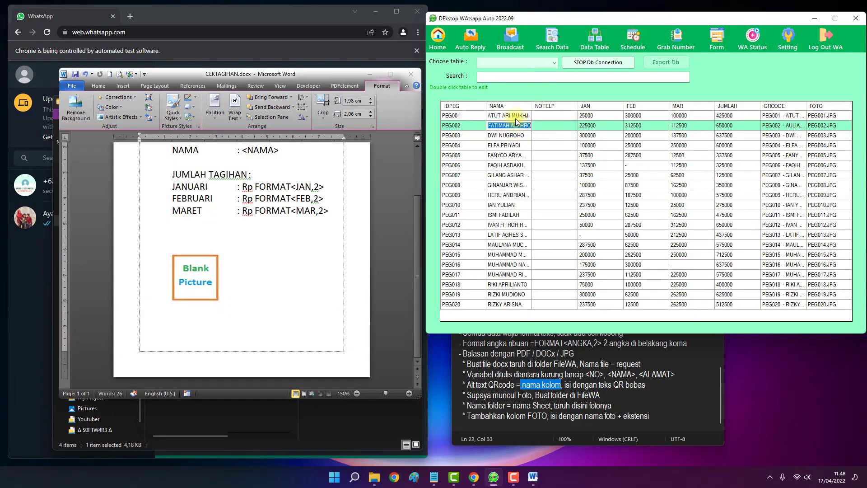
click(522, 65)
click(497, 120)
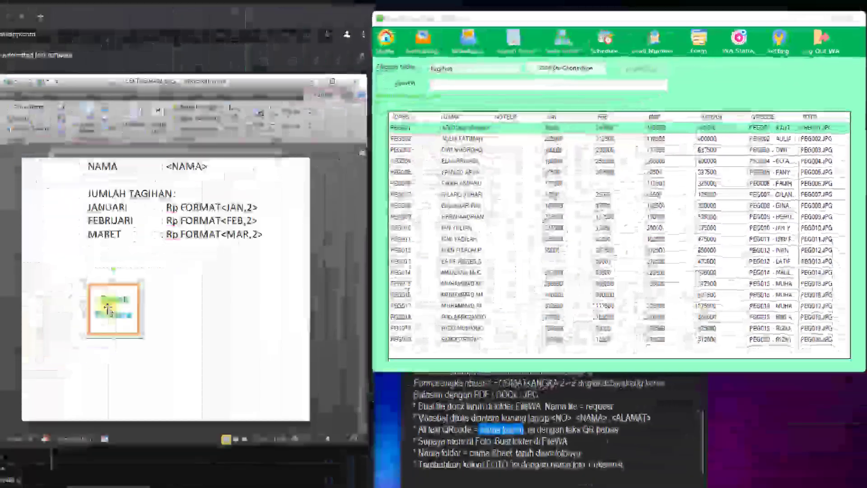
Set the blank picture's alt text title to the QRCODE column name, and close the CEKTAGIHAN.docx template
right_click(166, 270)
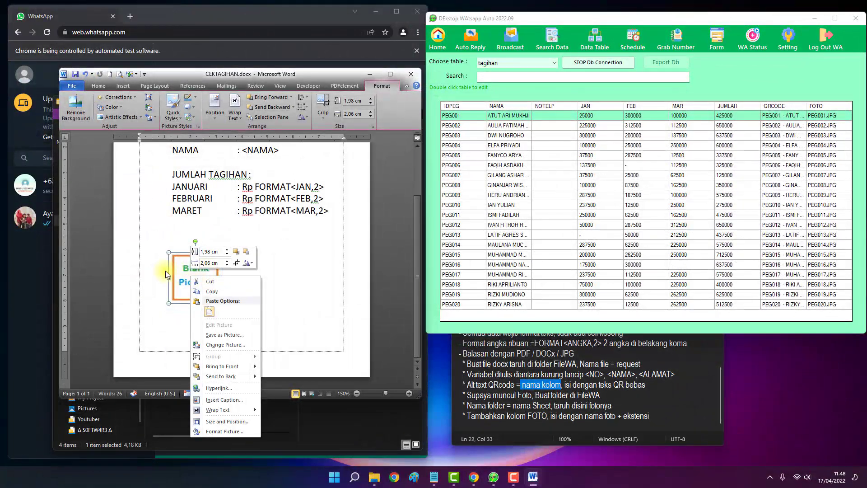
right_click(177, 262)
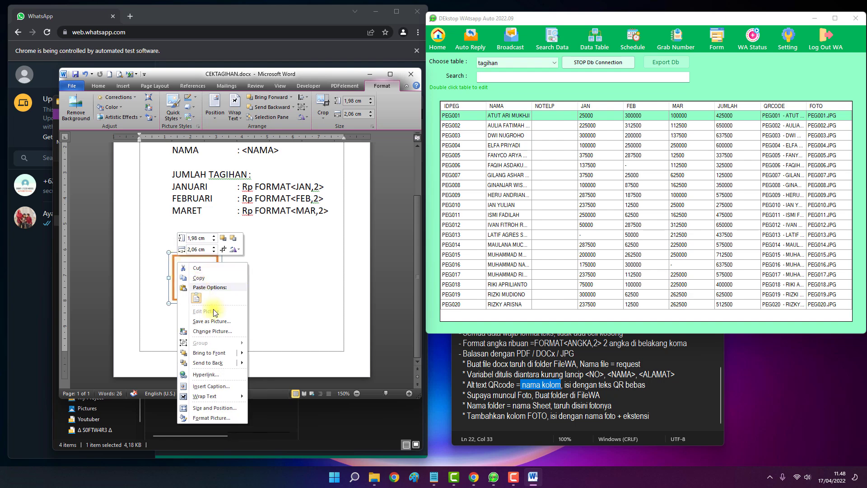
click(213, 419)
drag(235, 135, 311, 40)
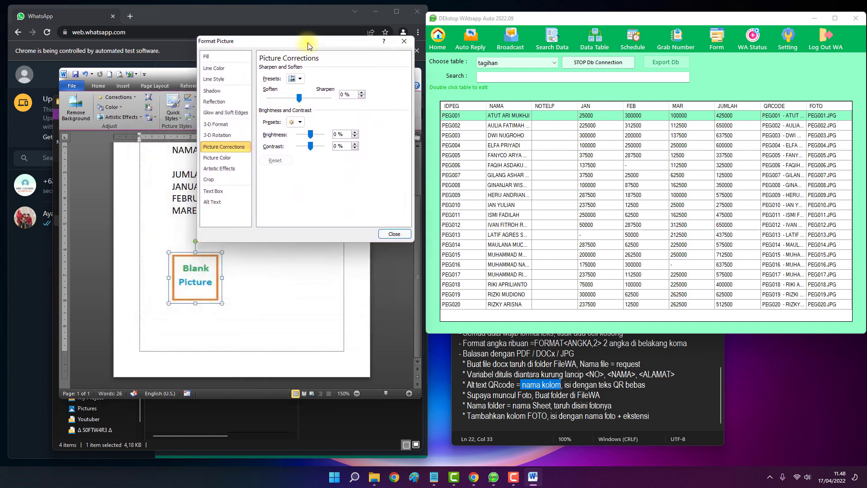
click(218, 199)
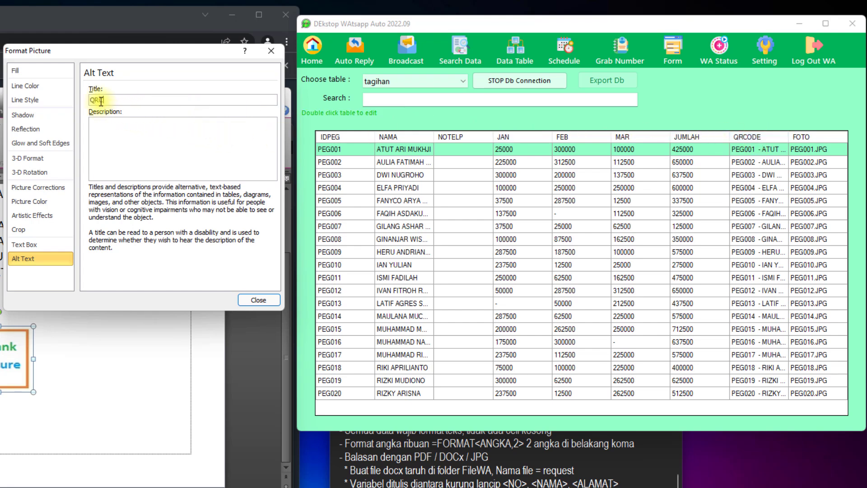
click(255, 300)
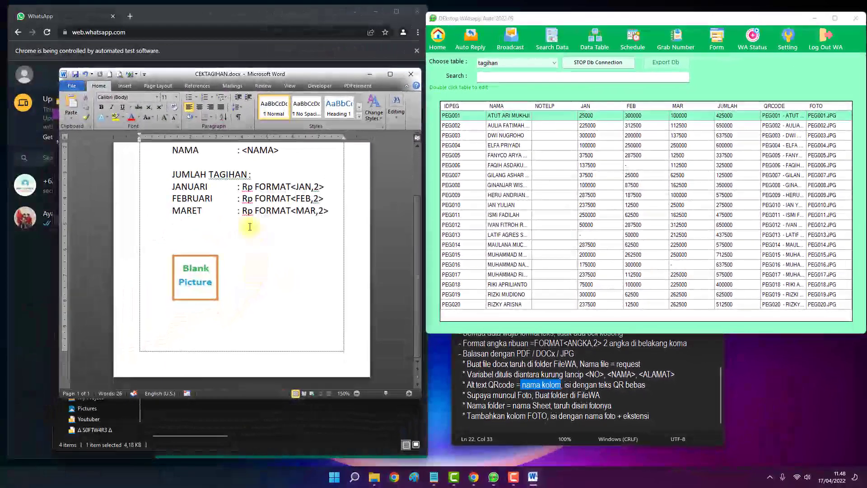
click(409, 75)
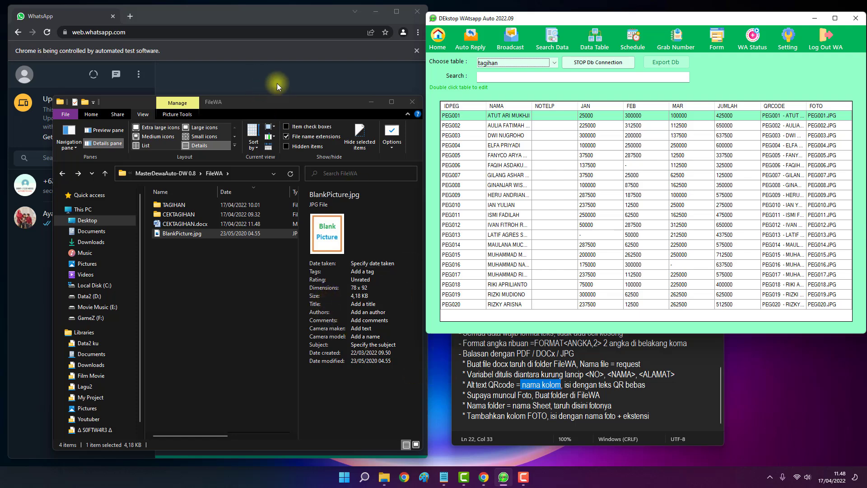
click(264, 75)
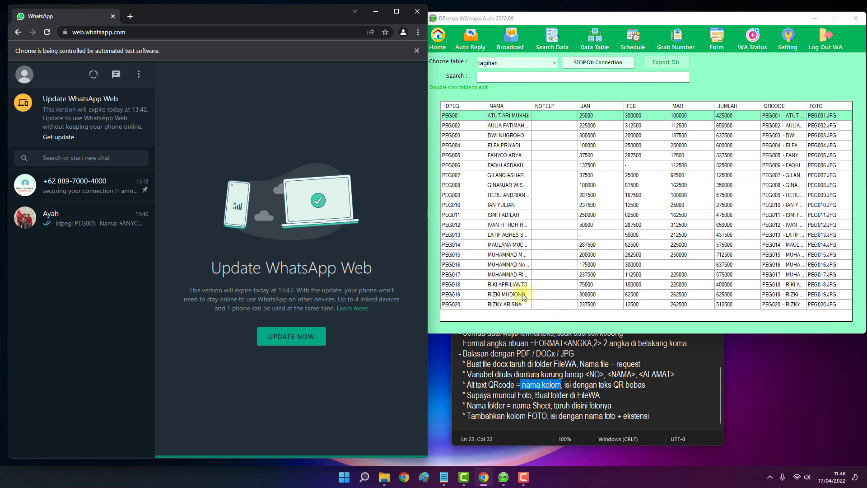
Enable Send PDF for the CEKTAGIHAN reply in Search Data and save the setting
click(560, 45)
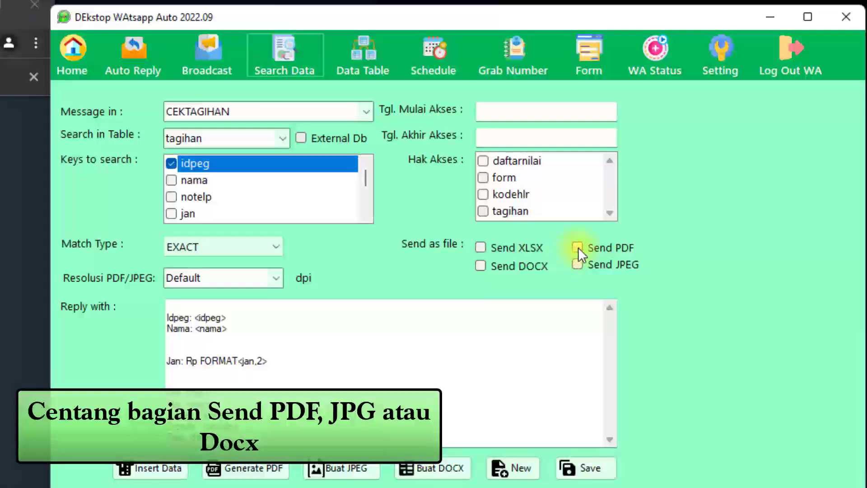
click(613, 220)
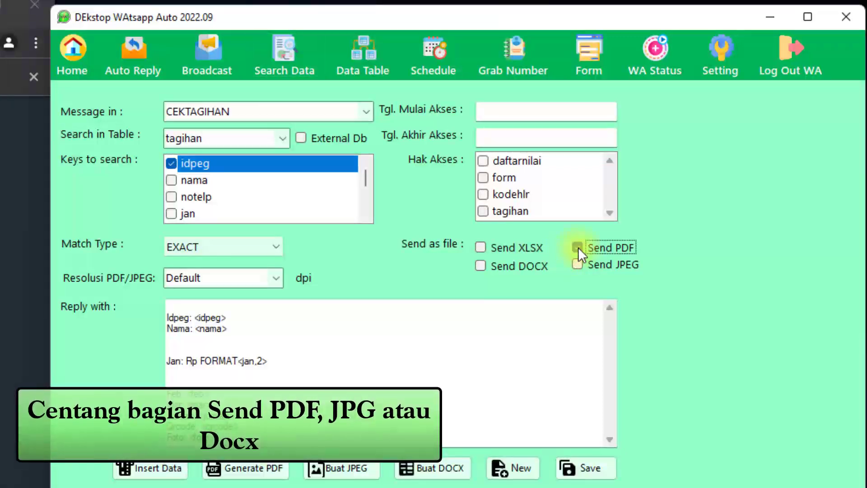
click(578, 264)
click(479, 266)
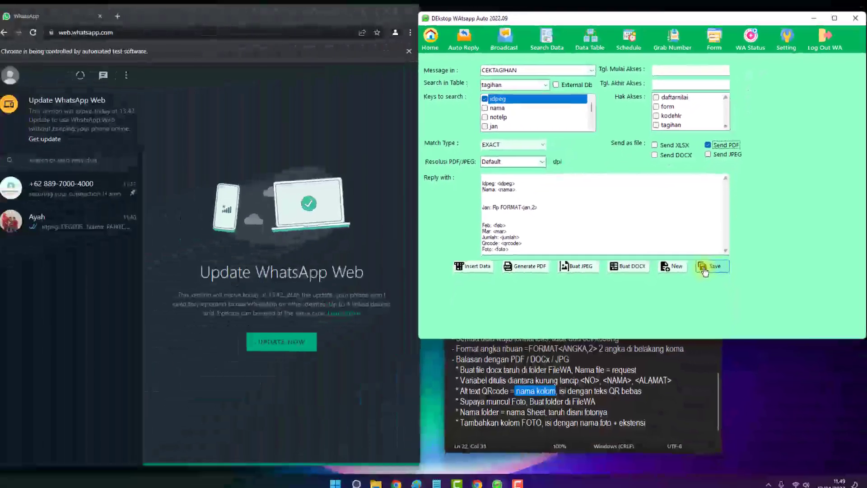
click(585, 468)
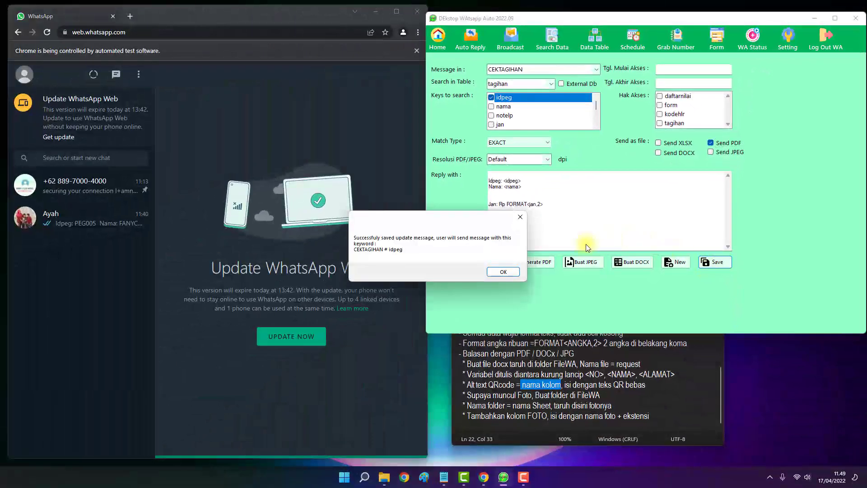
click(514, 272)
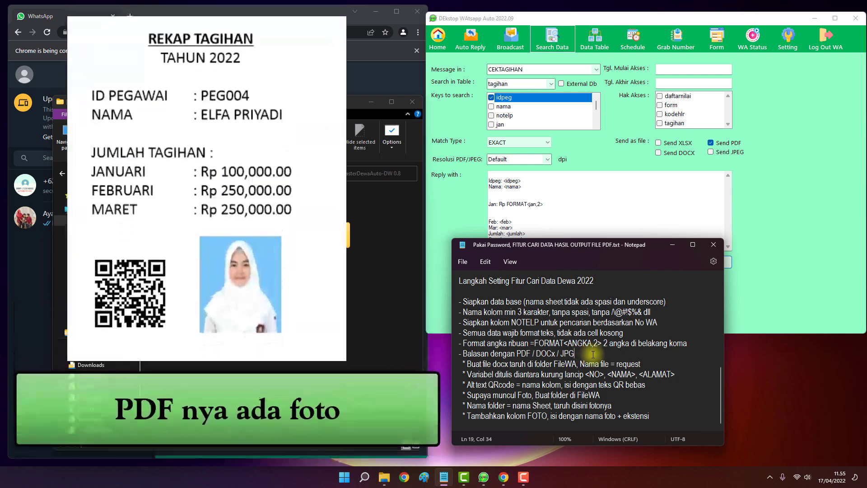
Highlight the note about creating a photo folder in FileWA, and open the FileWA folder
drag(467, 396, 605, 397)
click(174, 334)
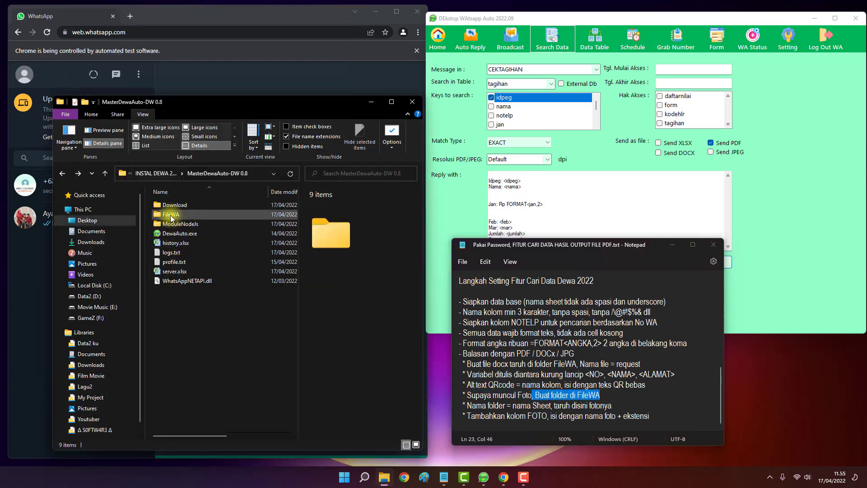
double_click(170, 214)
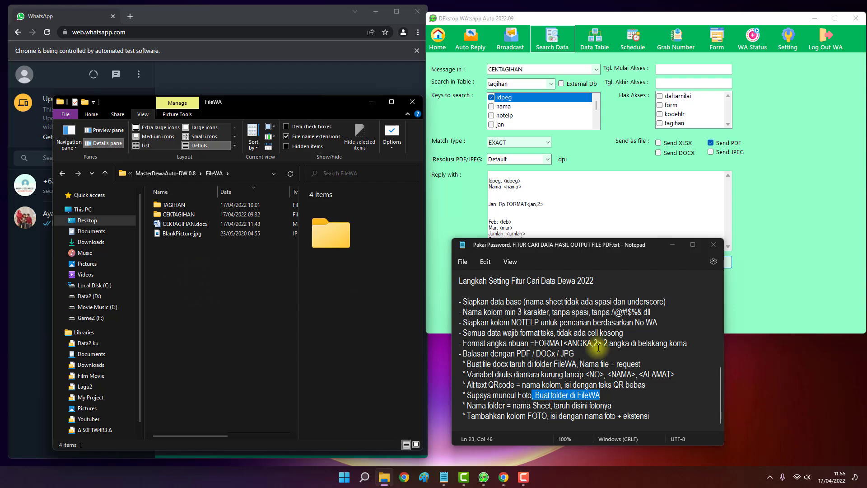
Compare the TAGIHAN folder name with the tagihan search table, following the note that folder name equals sheet name
drag(467, 405, 563, 406)
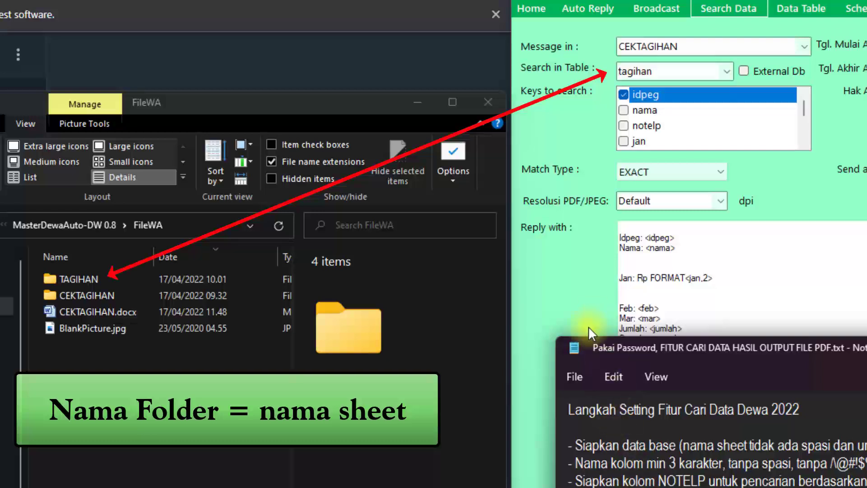
click(637, 69)
double_click(638, 69)
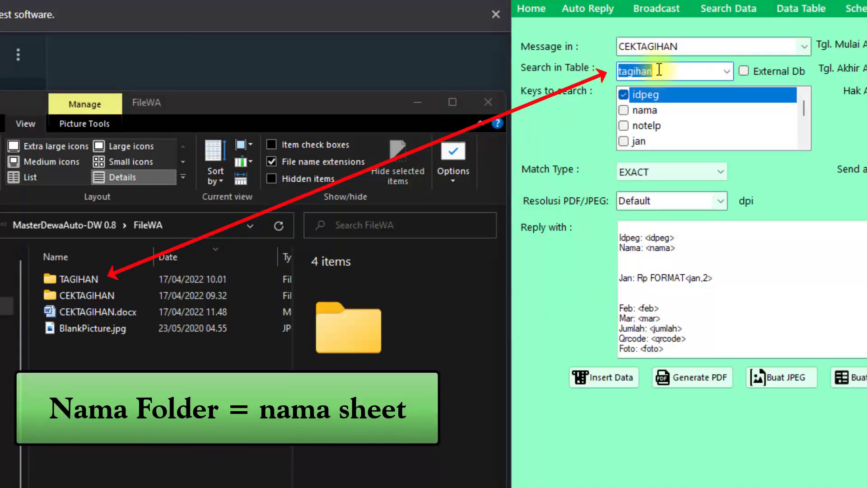
click(99, 366)
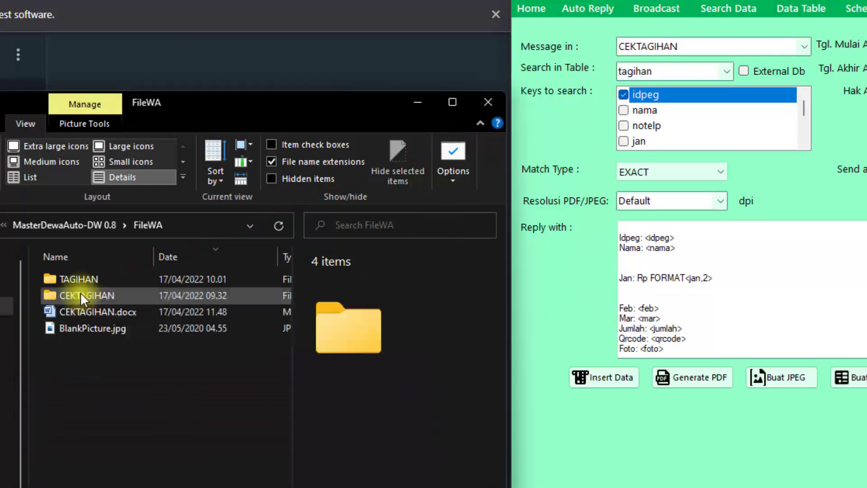
click(80, 279)
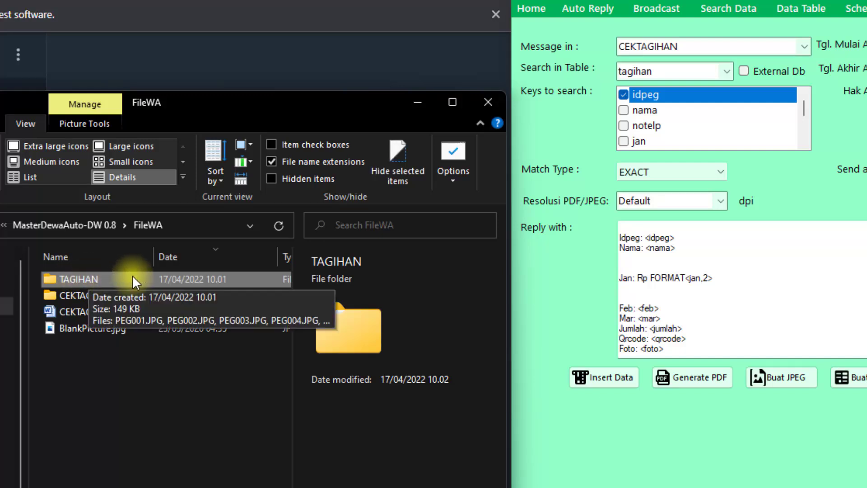
click(663, 70)
double_click(664, 70)
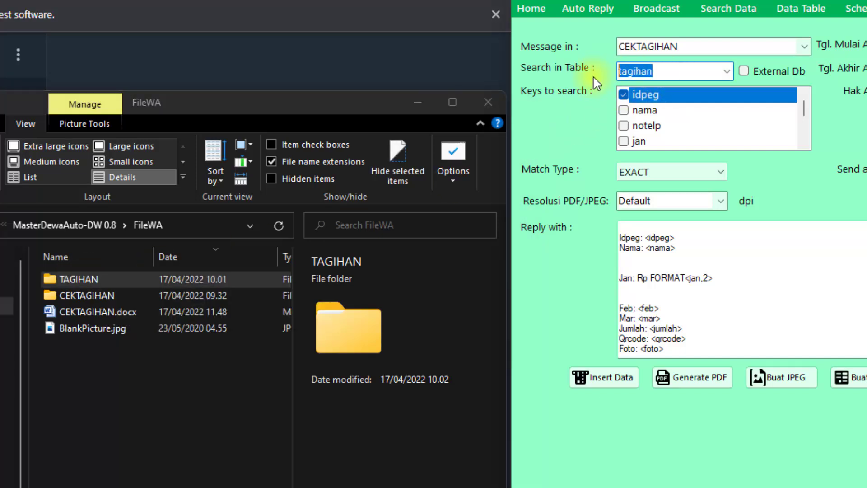
click(175, 389)
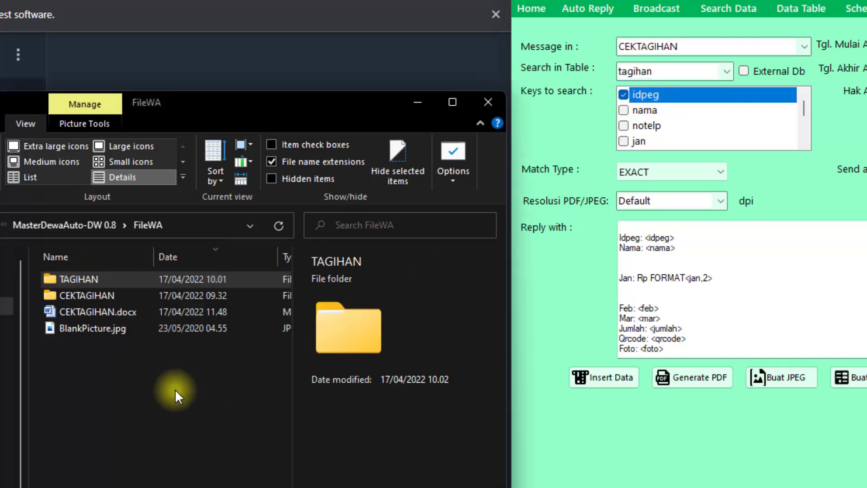
Open the TAGIHAN folder and look over the employee photos PEG001.JPG to PEG006.JPG
double_click(95, 278)
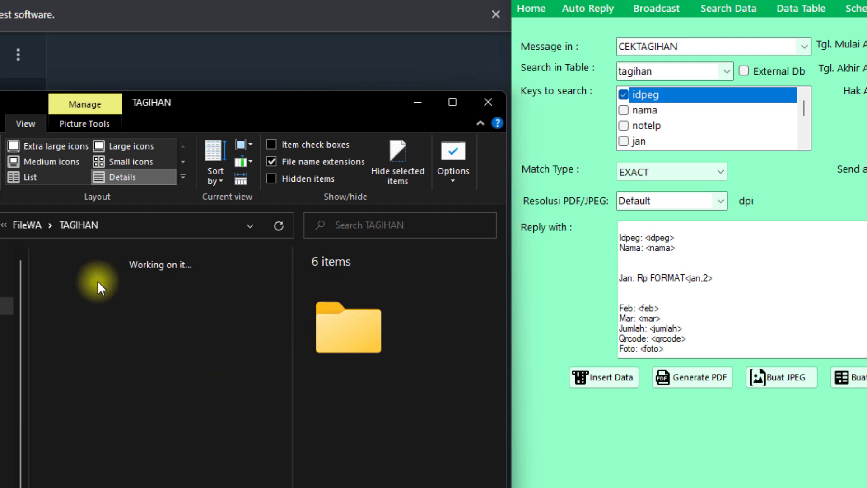
click(120, 176)
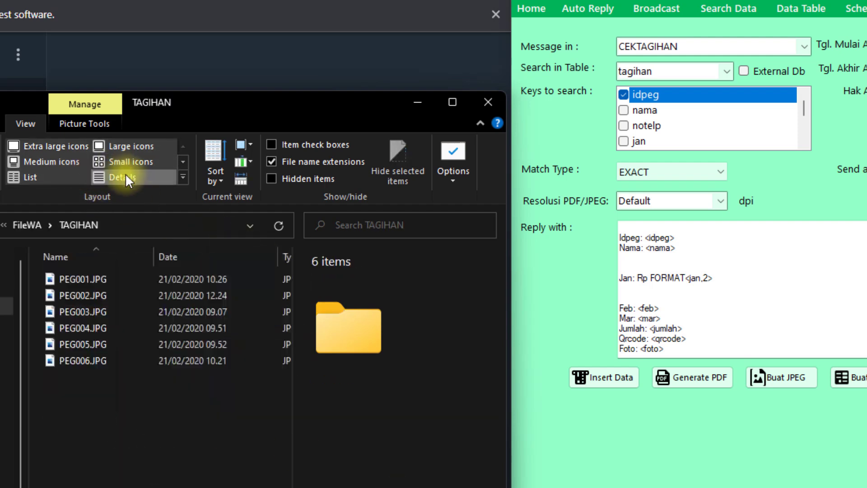
drag(122, 344, 80, 277)
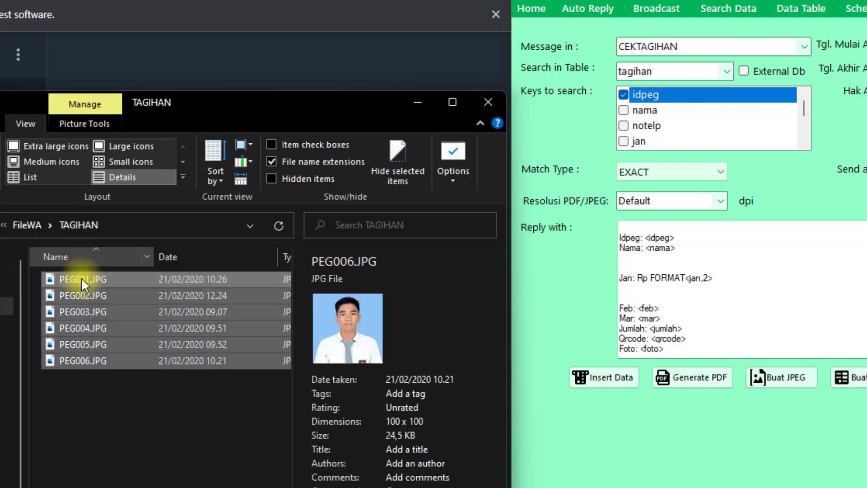
click(123, 391)
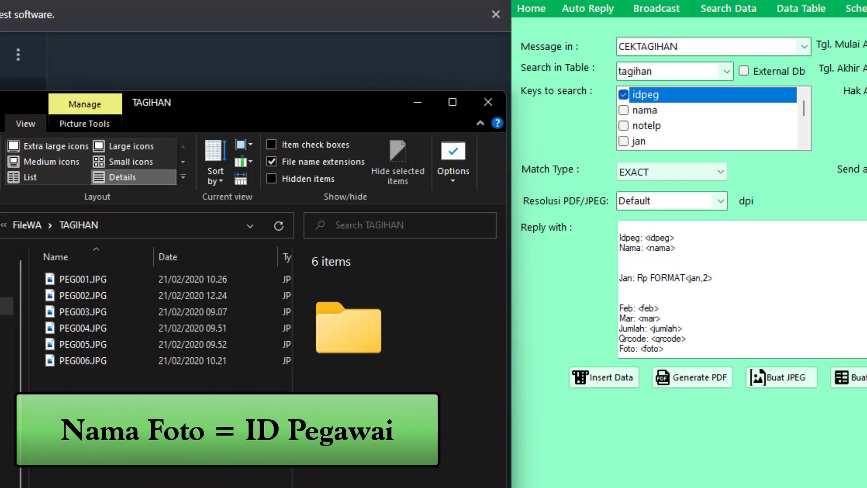
Read the note about filling the FOTO column with photo name plus extension, and return to the TAGIHAN photo files
key(alt+Tab)
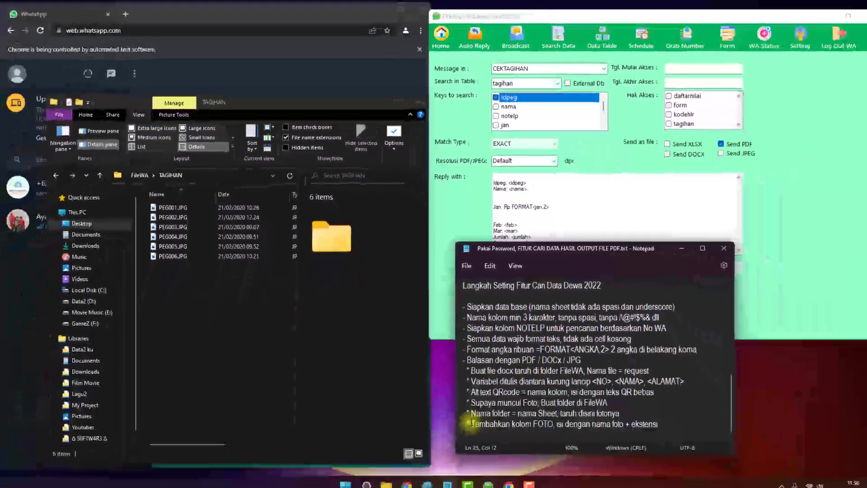
drag(471, 421, 530, 419)
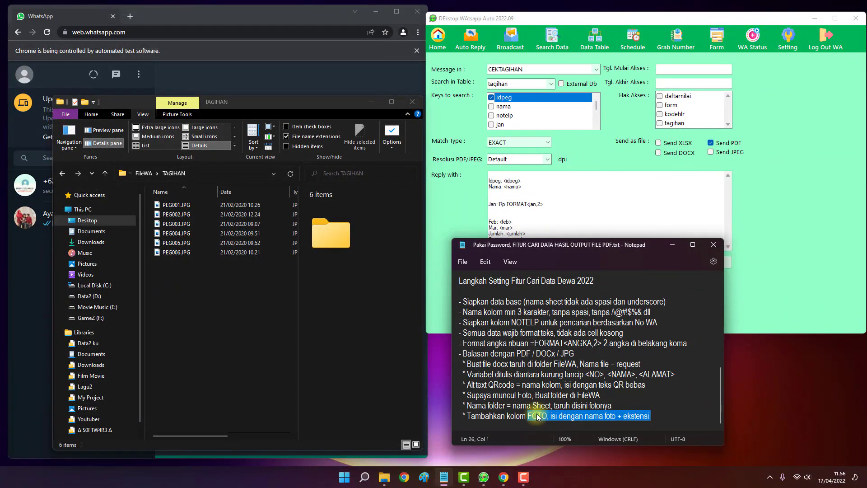
double_click(537, 416)
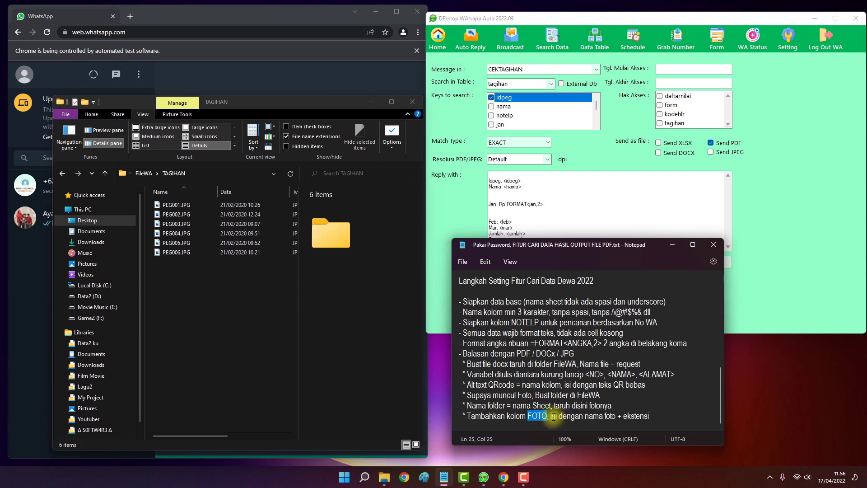
drag(553, 416, 601, 417)
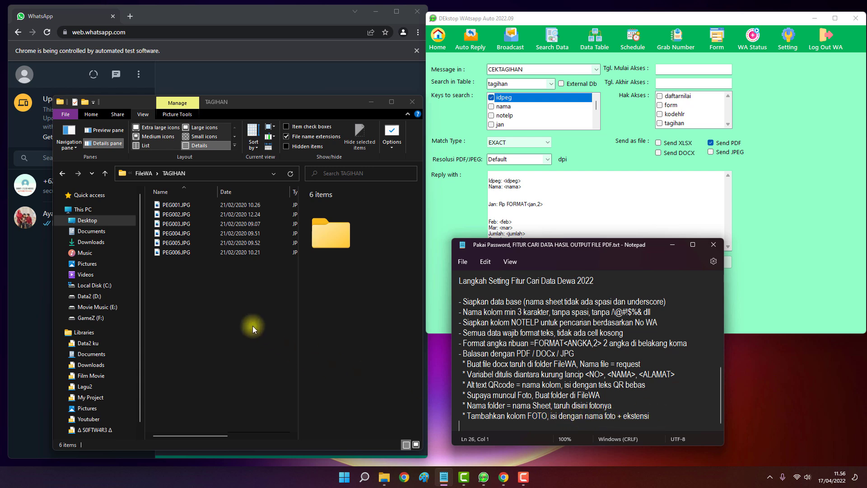
click(191, 235)
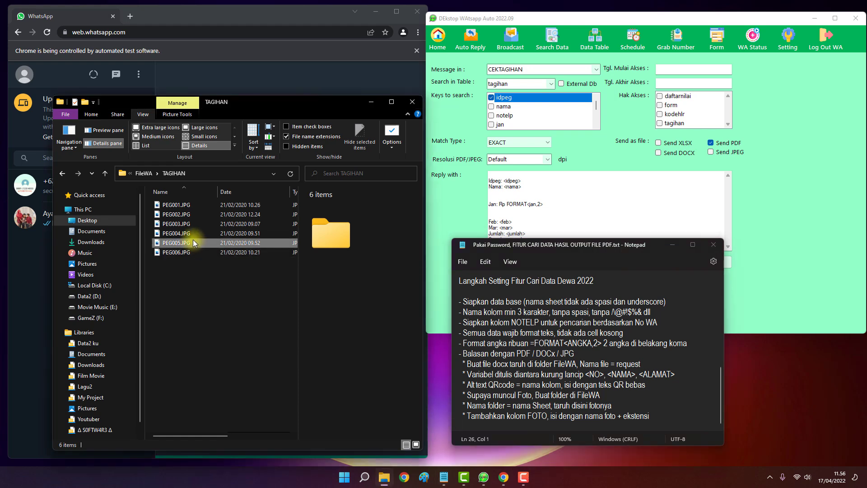
Preview photos in the TAGIHAN folder and compare their file names with the FOTO column of the tagihan data table
click(184, 224)
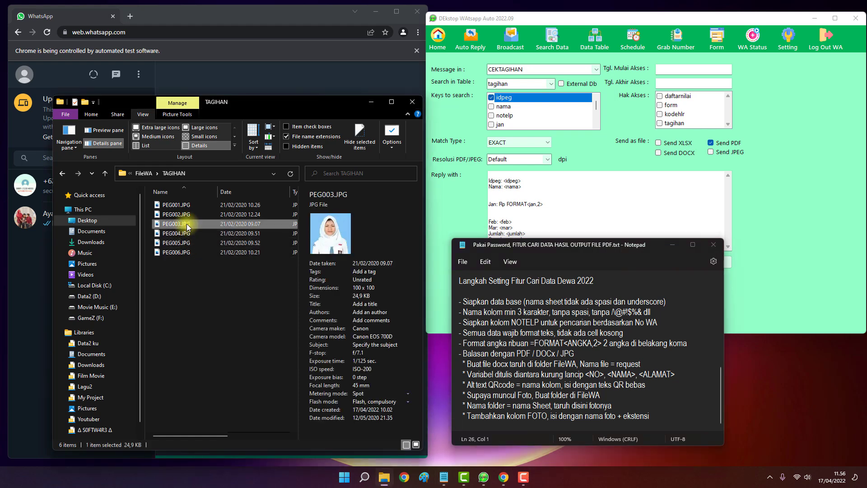
click(182, 206)
click(182, 214)
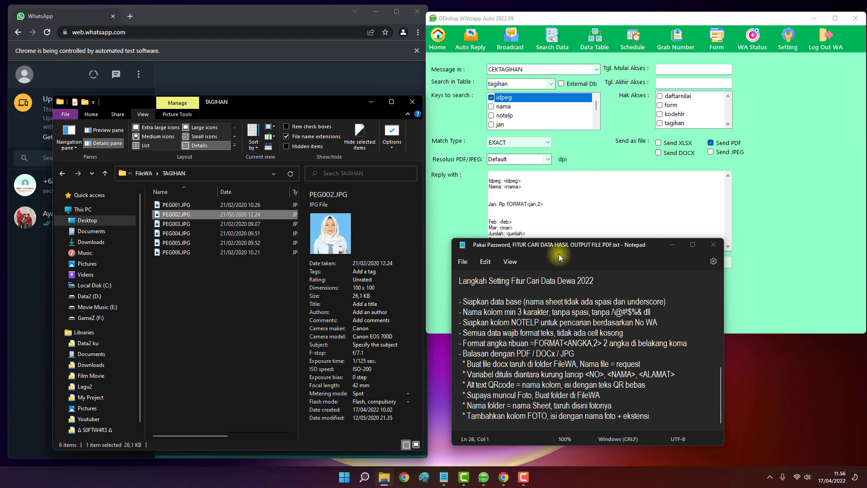
click(454, 178)
click(587, 50)
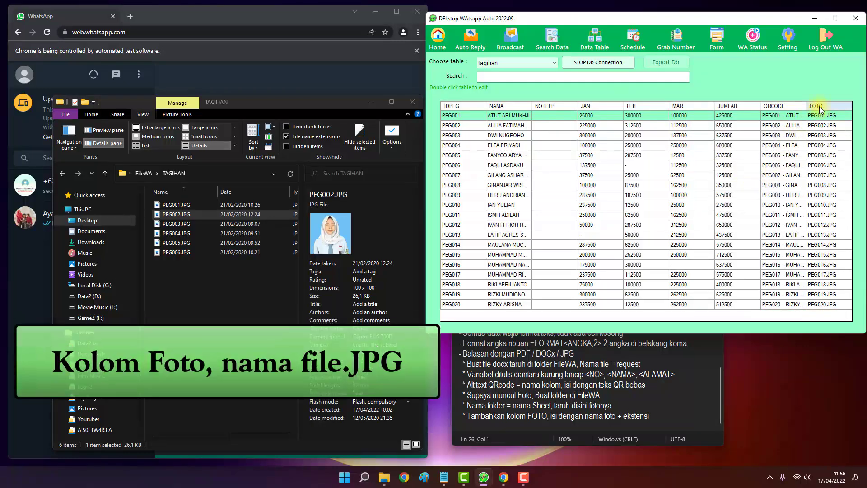
click(824, 126)
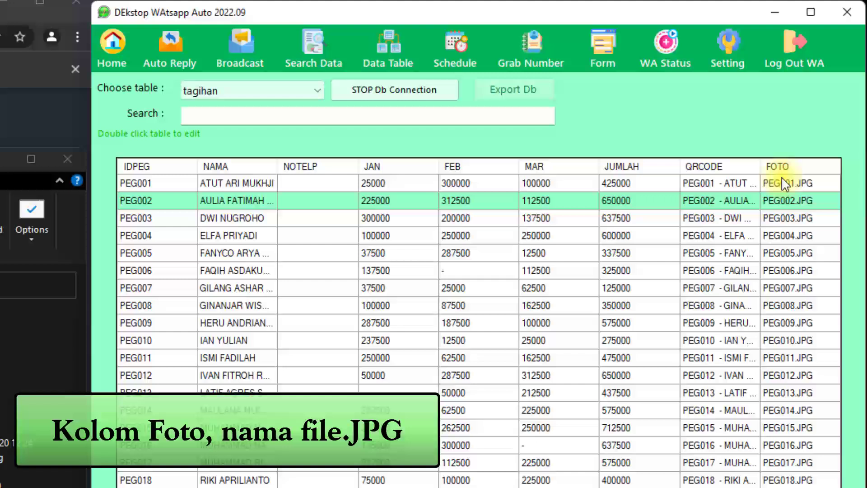
click(786, 183)
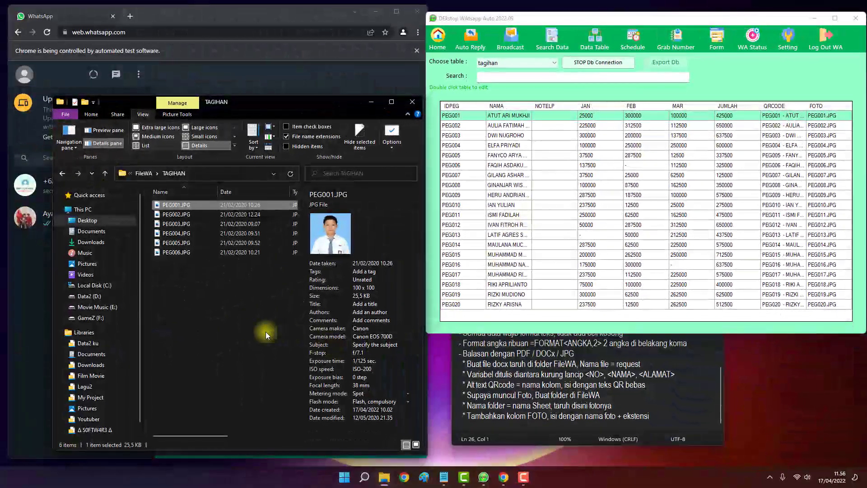
Open CEKTAGIHAN.docx from the FileWA folder and insert a second Blank Picture image below the bill amounts
click(144, 173)
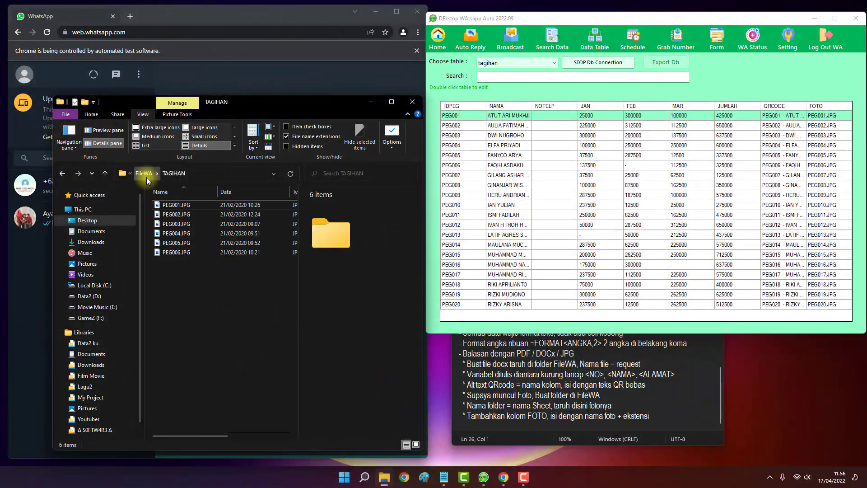
double_click(178, 224)
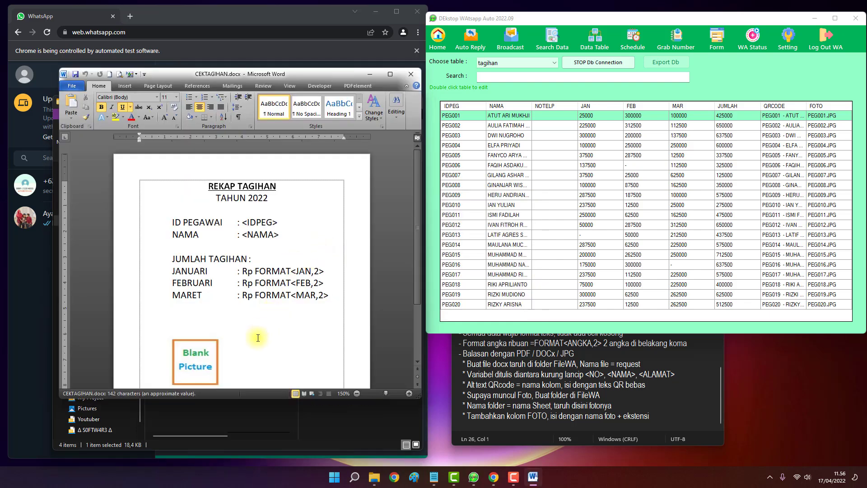
click(258, 337)
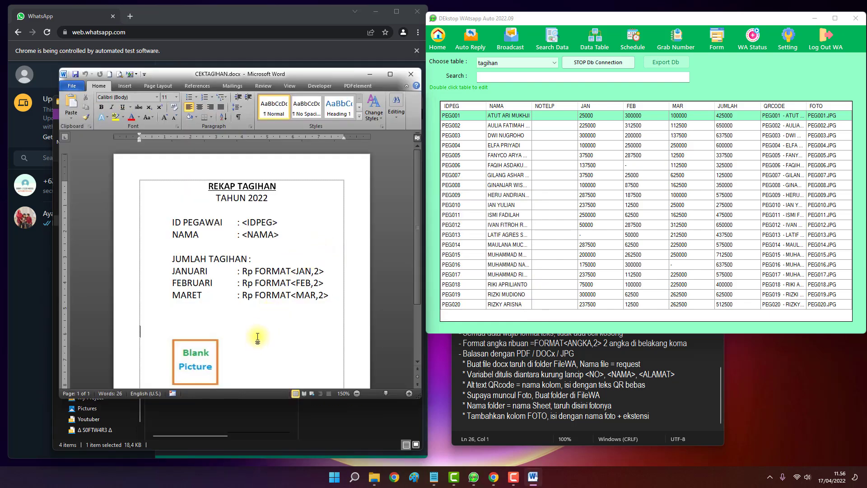
scroll(254, 333, down, 3)
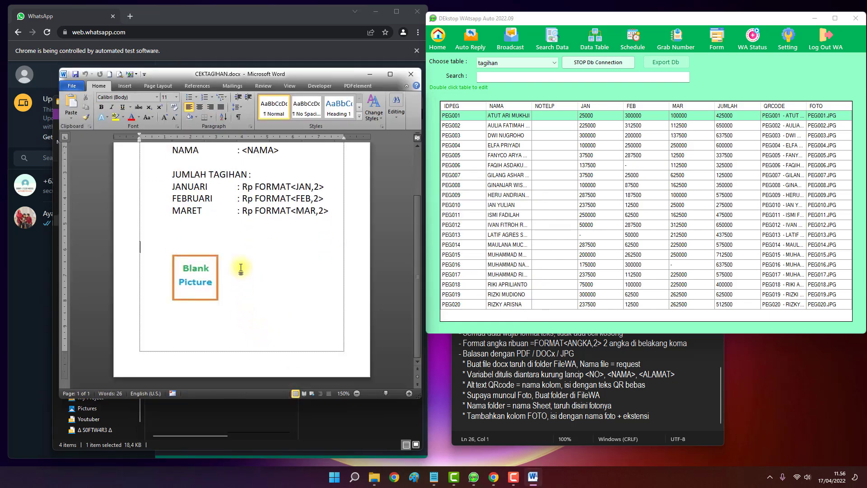
click(125, 86)
click(112, 108)
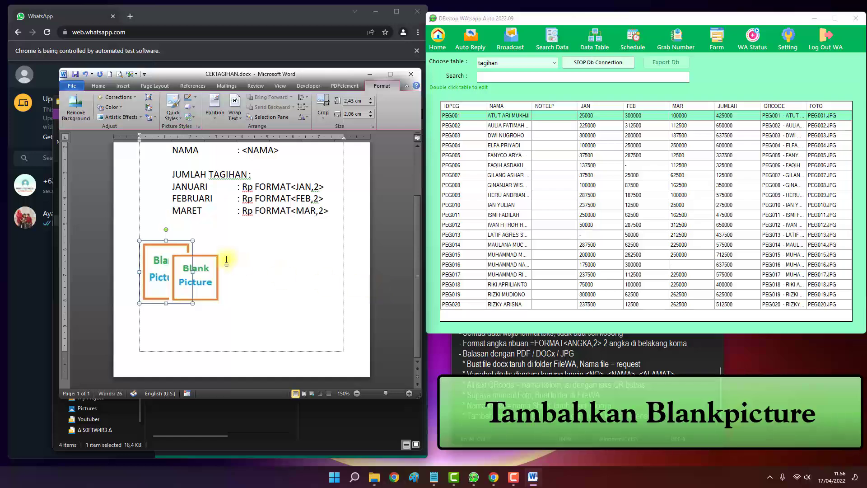
Set the new blank picture's text wrapping to In Front of Text and place it to the right of the QR code placeholder
click(235, 109)
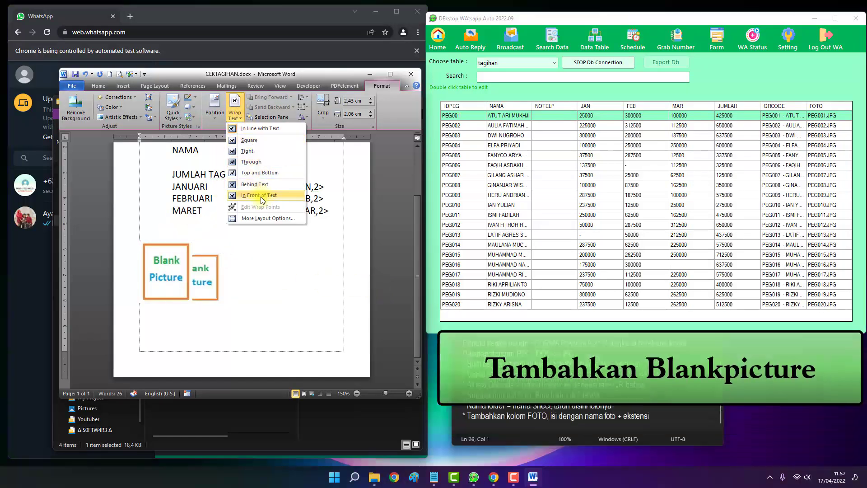
click(261, 195)
drag(166, 265, 291, 259)
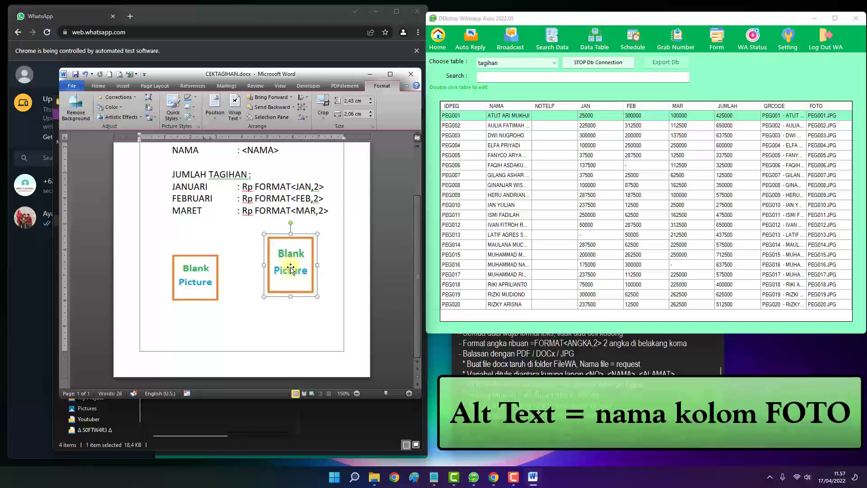
Set the new blank picture's alt text title to FOTO, matching the photo column name in the tagihan table
right_click(290, 267)
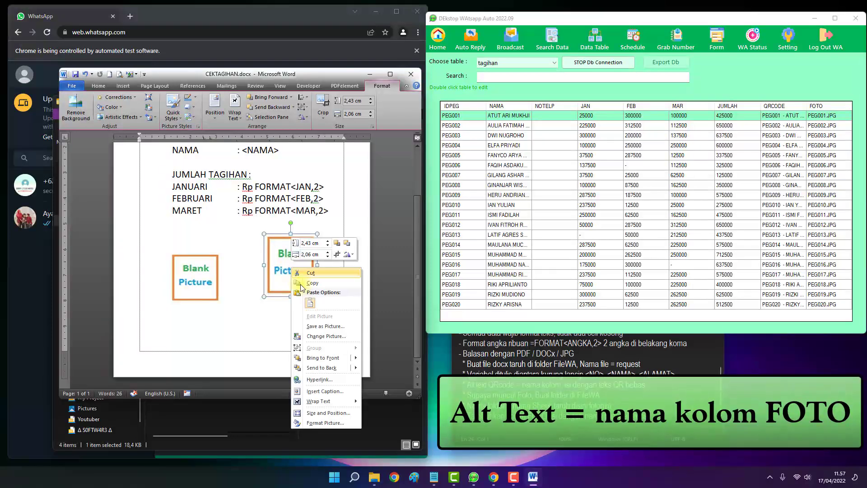
click(328, 423)
drag(278, 139, 343, 29)
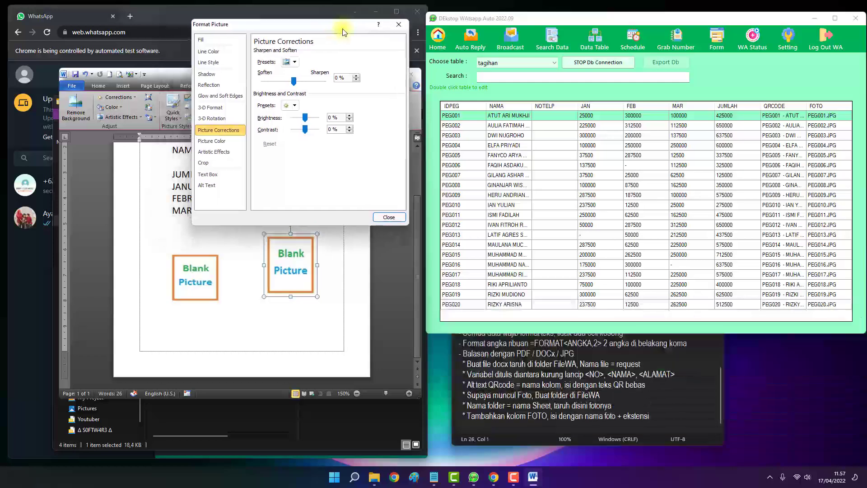
click(228, 192)
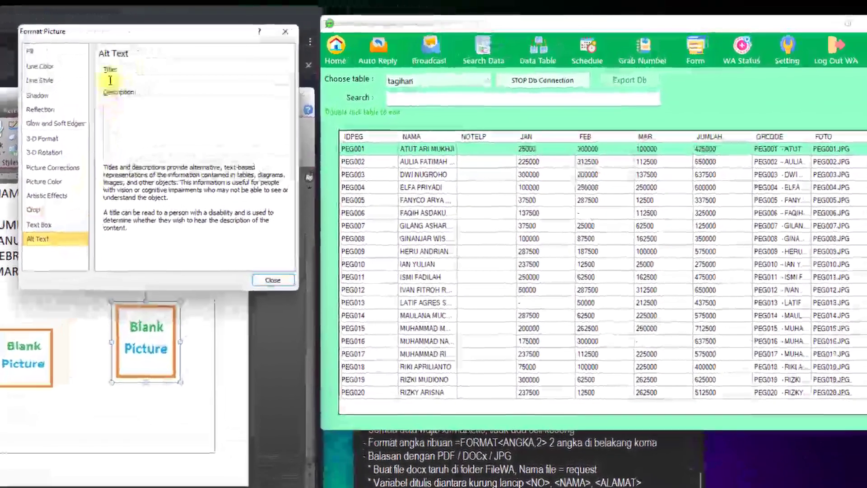
click(273, 64)
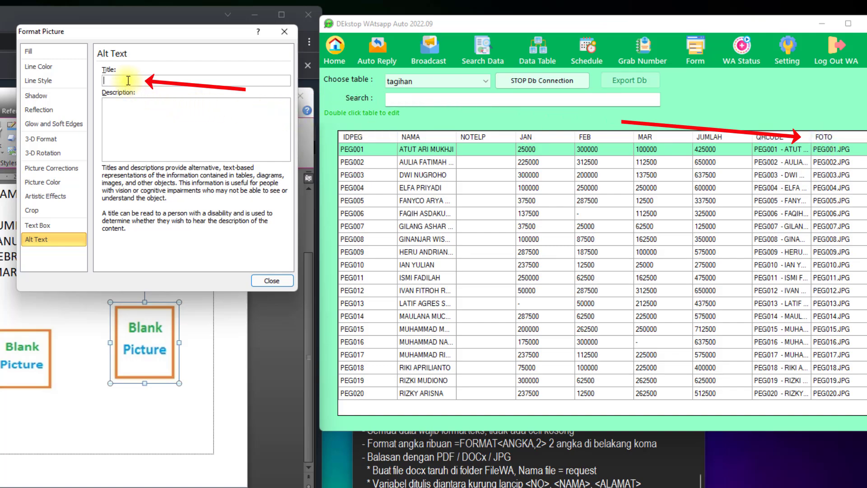
text(FOTO)
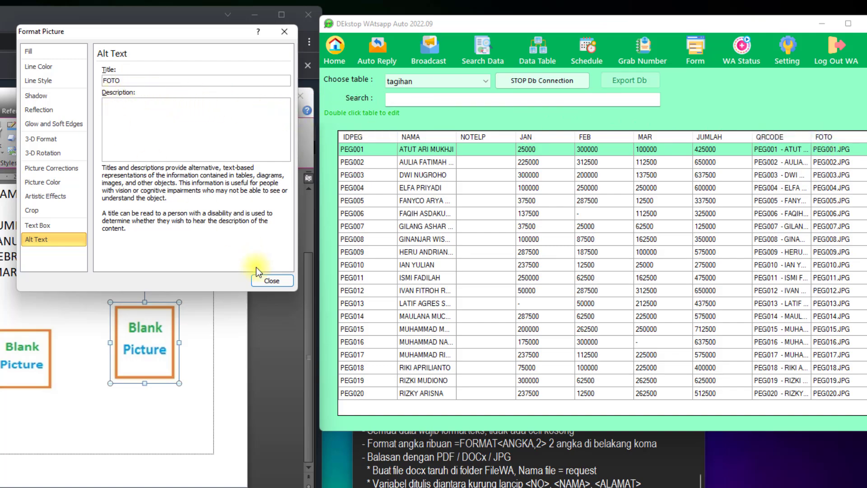
click(265, 277)
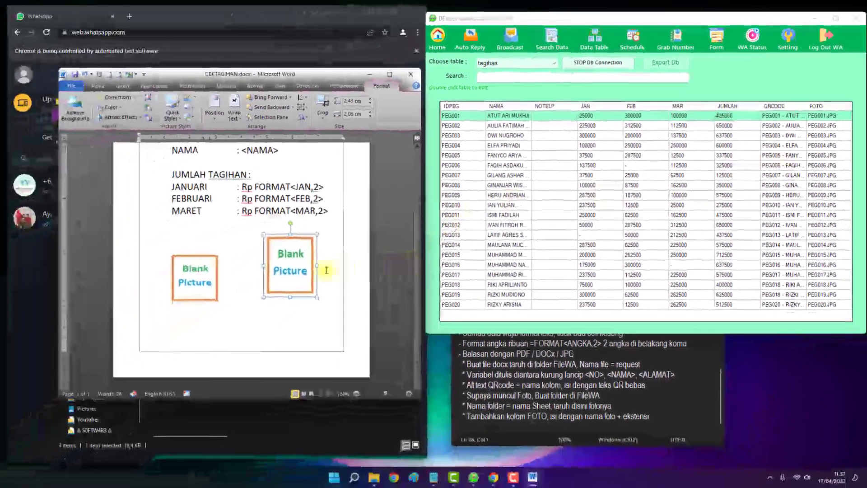
Check the alt text titles of the QR code placeholder and the new photo placeholder in the template
click(98, 322)
right_click(99, 322)
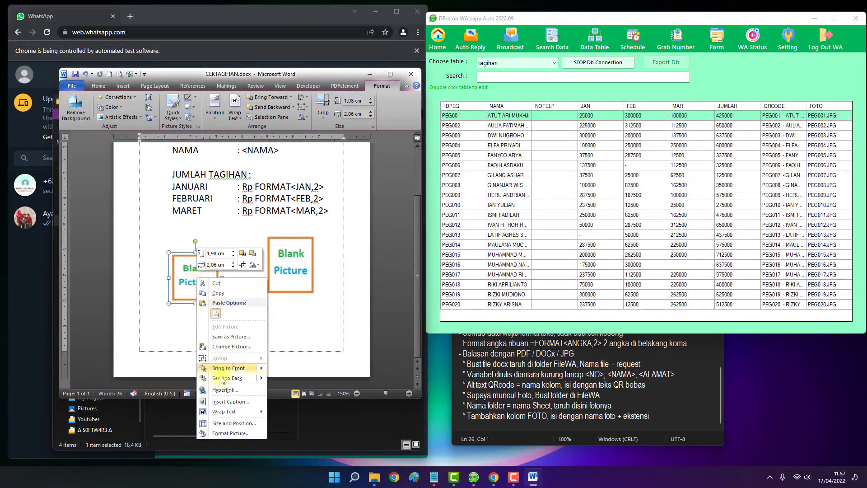
click(228, 432)
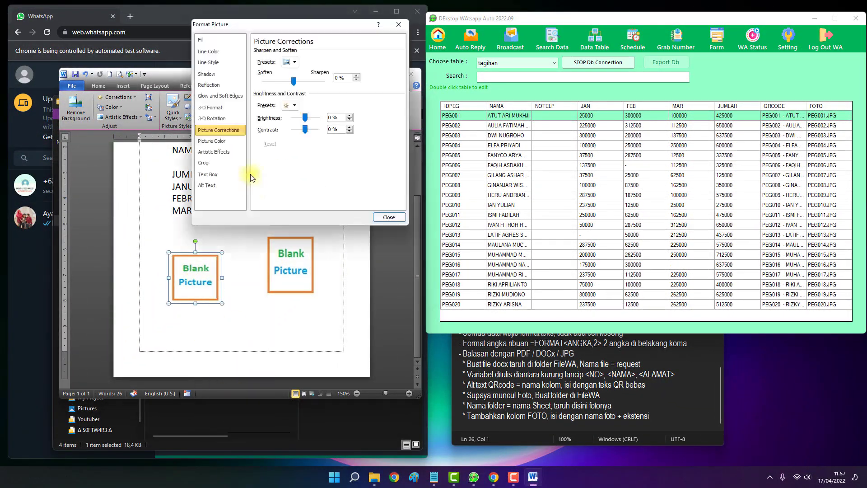
click(213, 186)
click(289, 258)
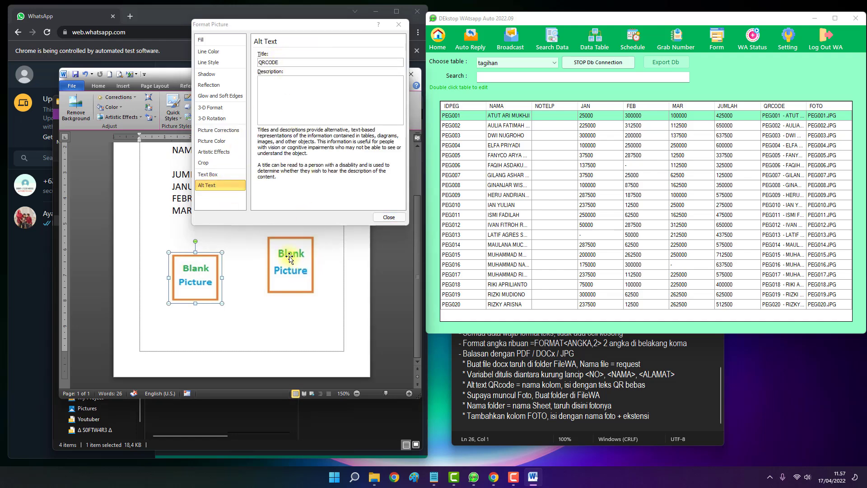
double_click(274, 63)
text(FOTO)
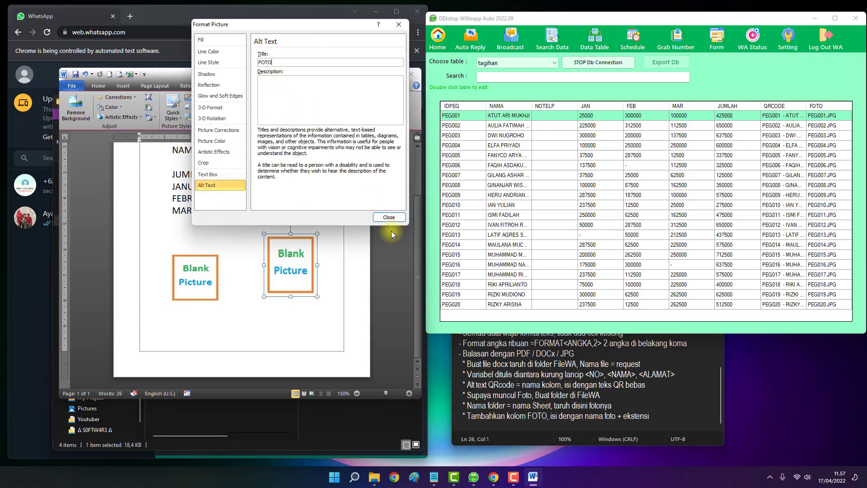
click(384, 218)
Close CEKTAGIHAN.docx and save its changes
click(406, 74)
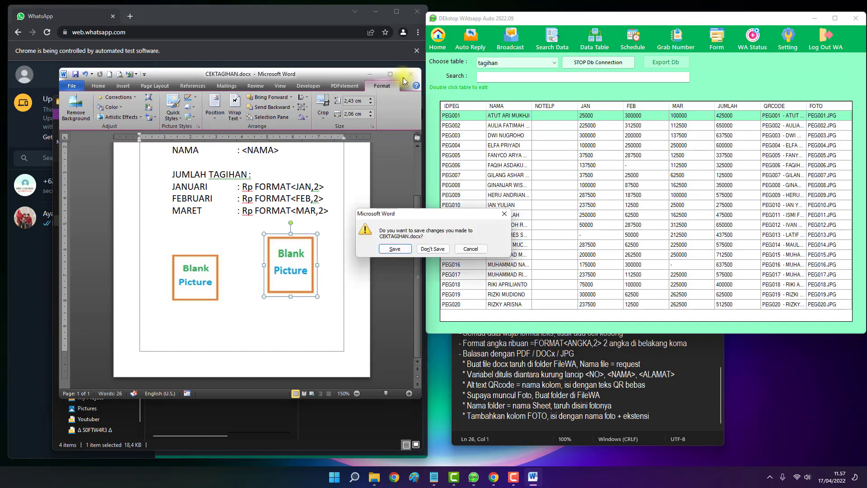
click(388, 247)
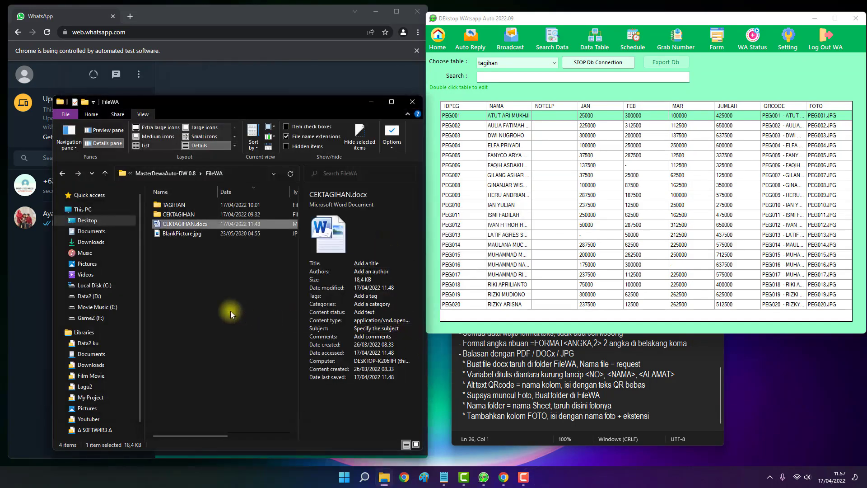
Open the TAGIHAN folder in FileWA and preview the employee photo PEG004.JPG
click(232, 301)
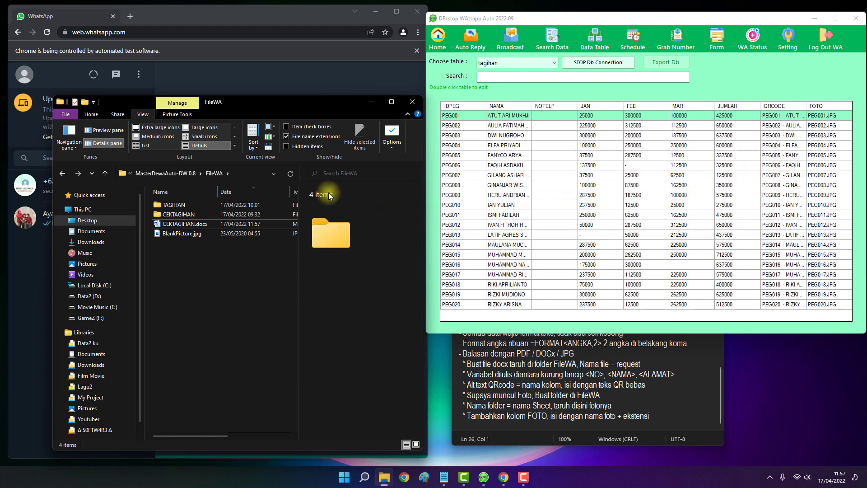
double_click(181, 206)
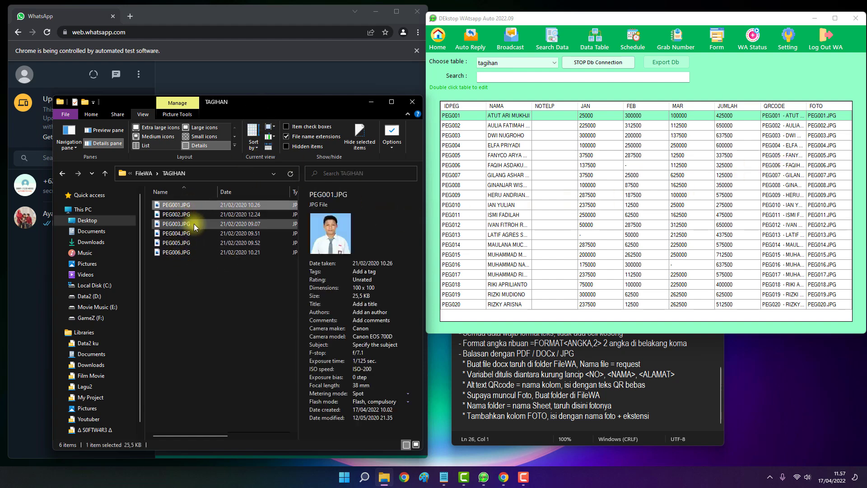
click(188, 234)
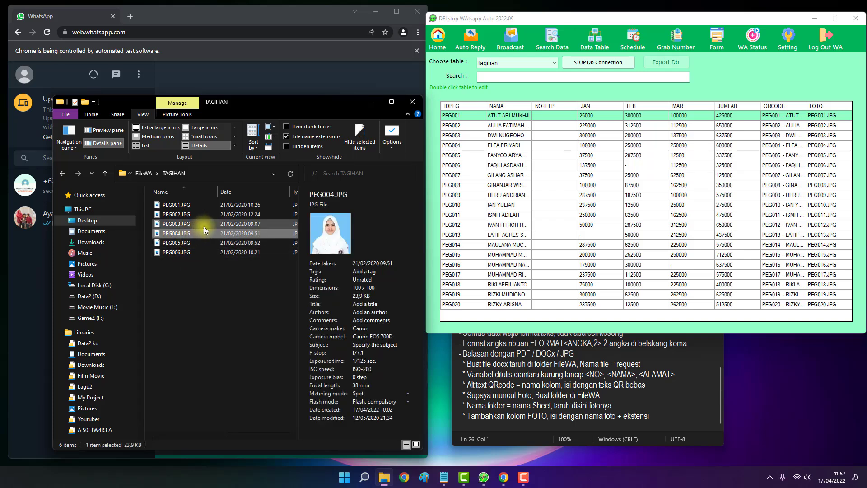
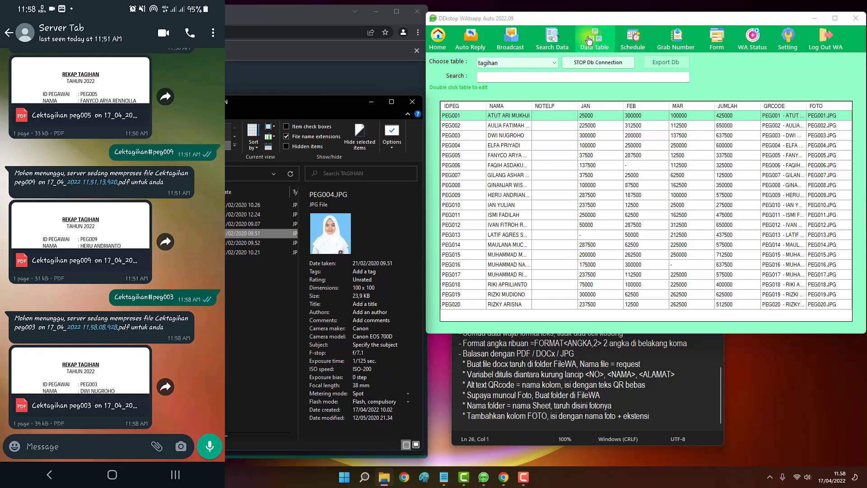
Switch the CEKTAGIHAN search reply's output from PDF to JPEG and save the setting
click(552, 38)
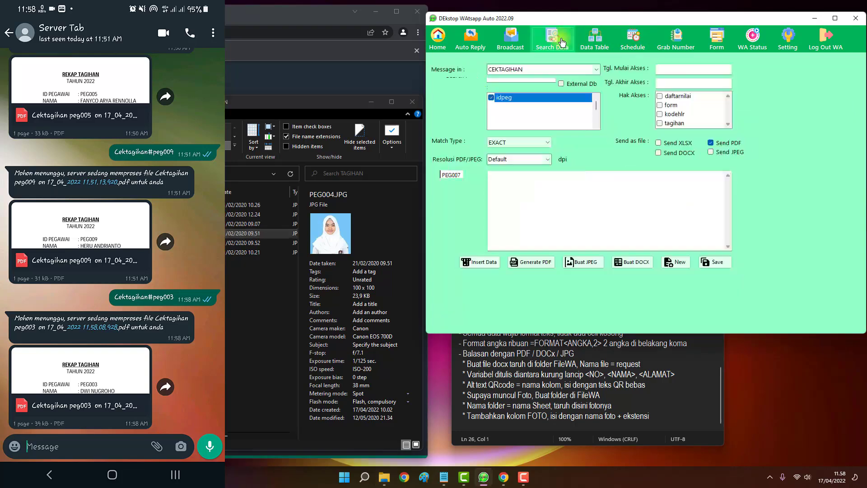
click(711, 152)
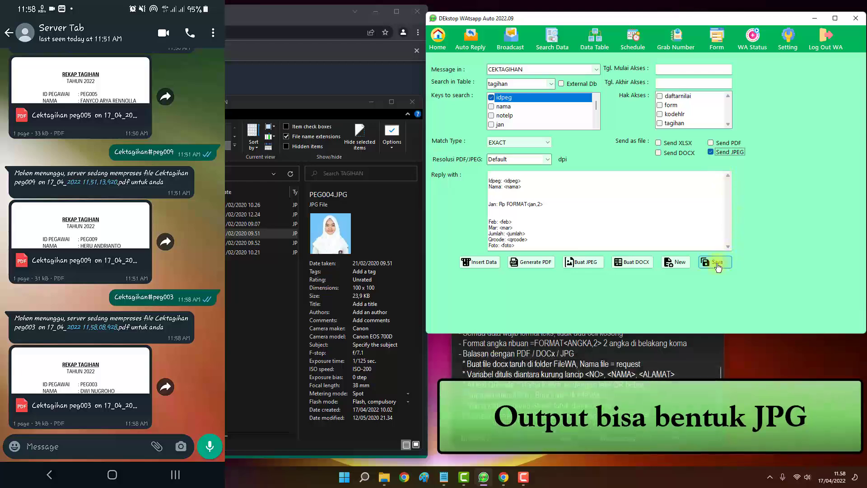
click(715, 263)
click(513, 270)
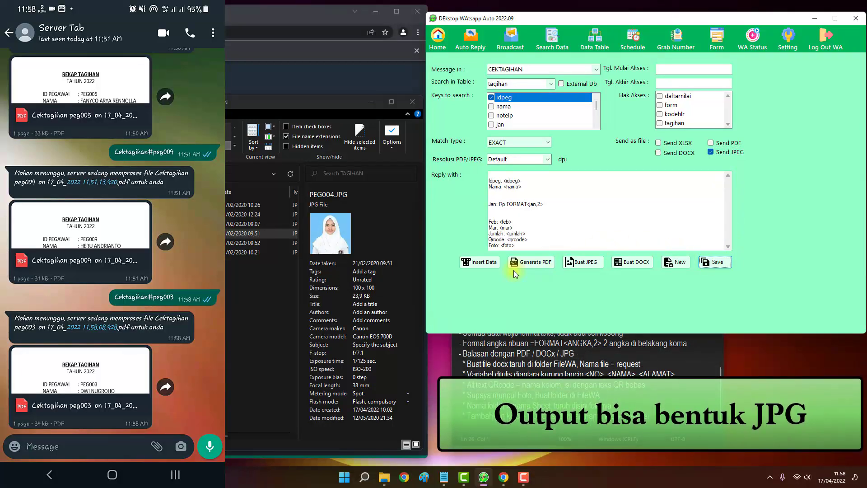
Send the request Cektagihan#peg002 in the phone's WhatsApp chat and view the JPEG reply
text(Cektagihan#peg005)
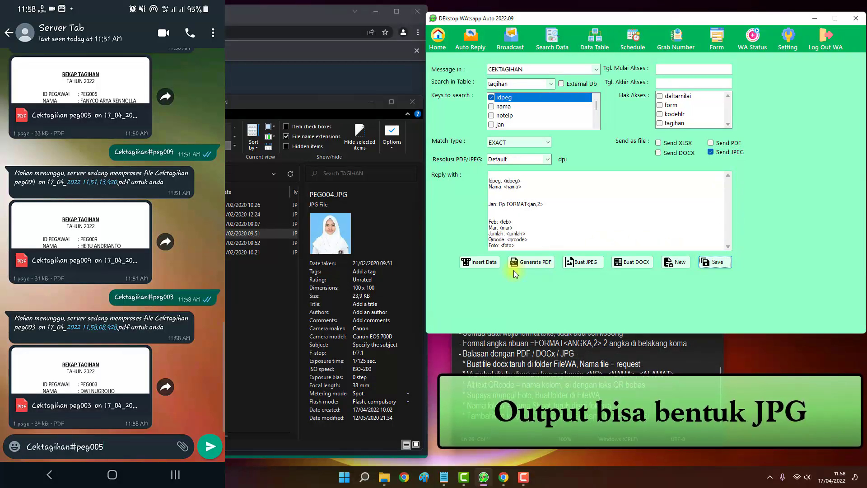
key(BackSpace)
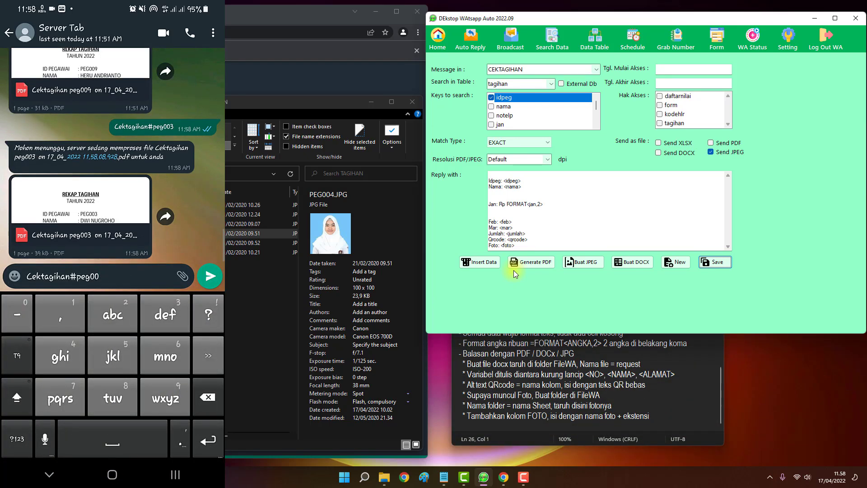
text(2)
key(Return)
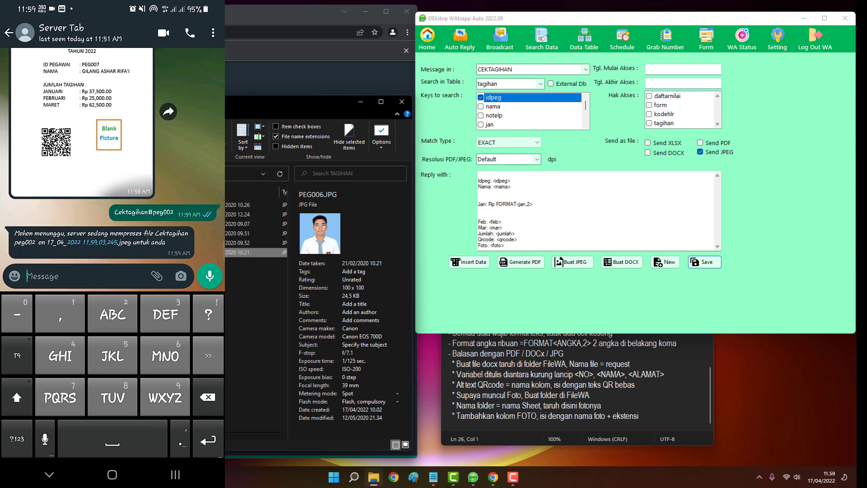
click(82, 172)
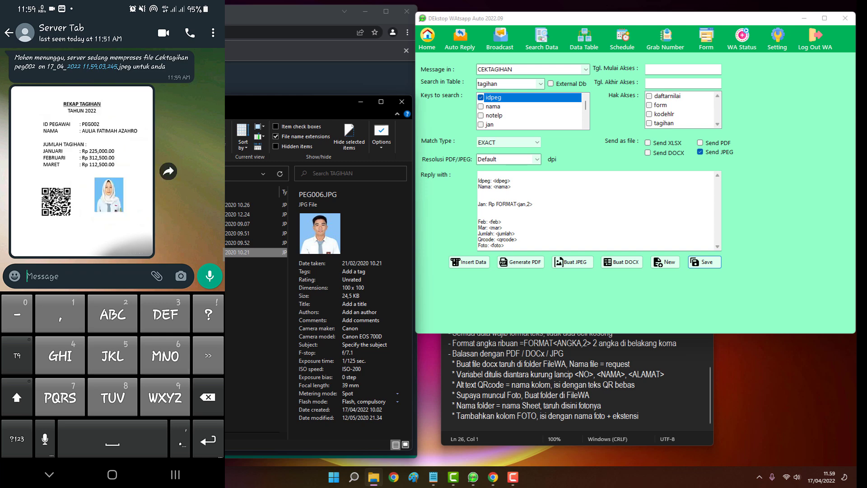
Hide the phone's keyboard in the chat and review the Notepad checklist of steps for PDF, DOCX and JPG replies
click(82, 171)
click(49, 475)
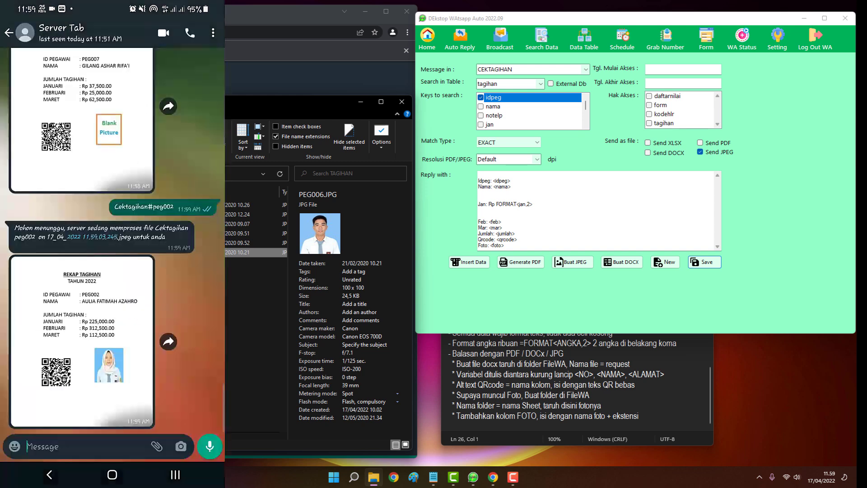
click(542, 364)
click(567, 354)
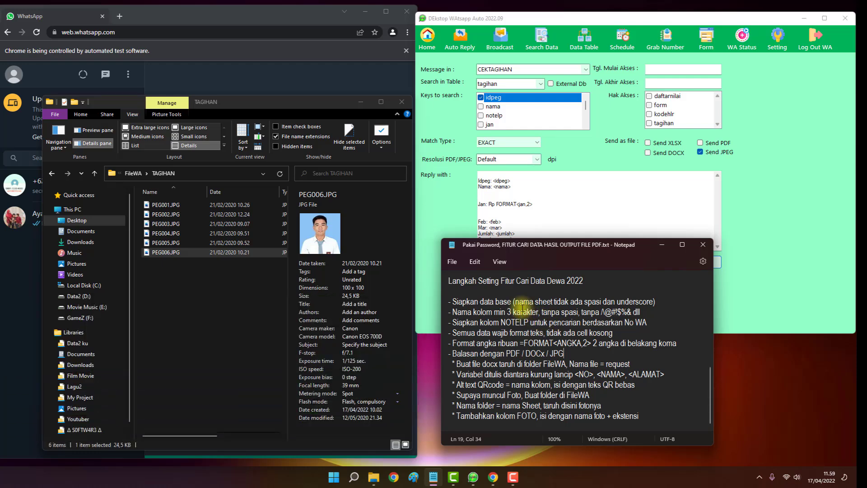
click(504, 292)
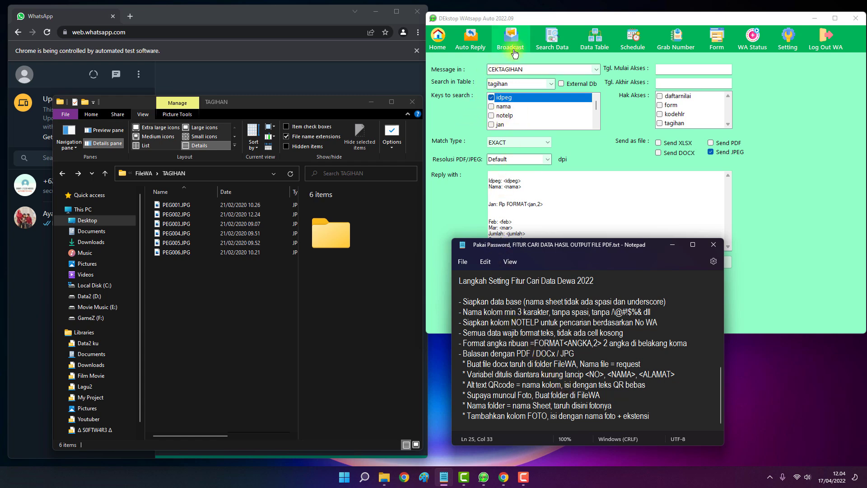
Load the setting table in the Data Table view and bring its last request rows into view
click(592, 46)
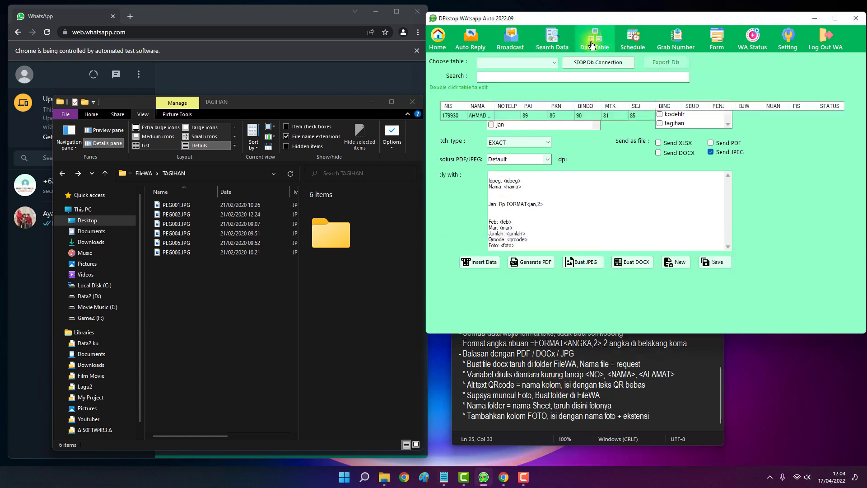
click(521, 60)
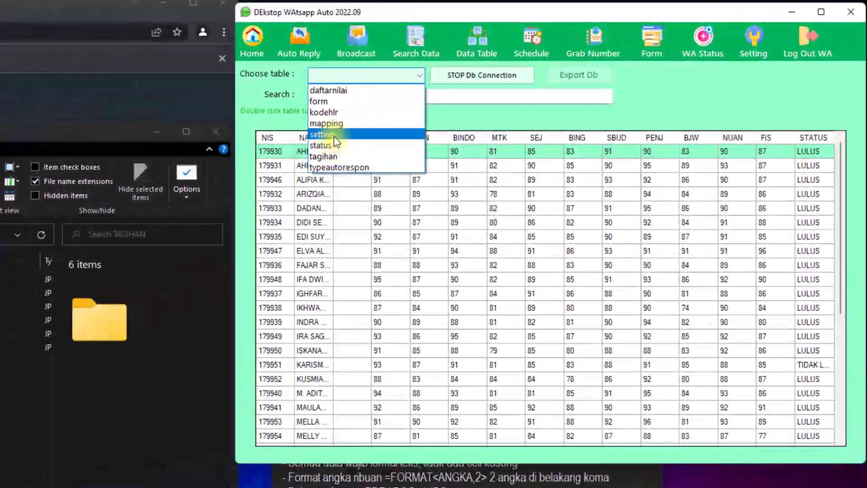
click(467, 111)
click(368, 336)
scroll(374, 348, down, 1)
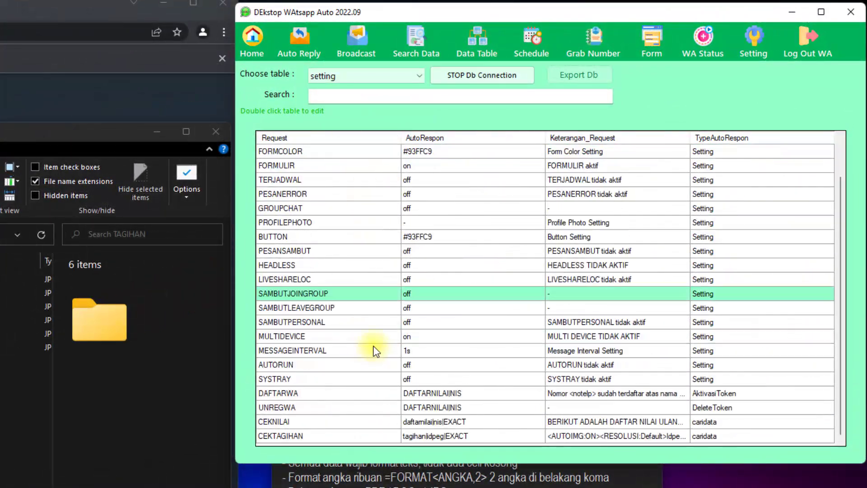
Open the DAFTARWA record of type AktivasiToken, inspect its Request and AutoRespon values, and close it without saving
click(307, 393)
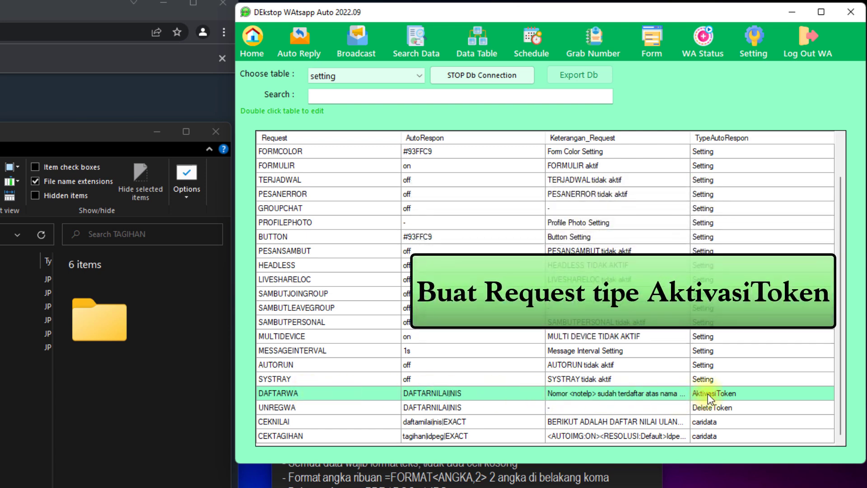
double_click(709, 394)
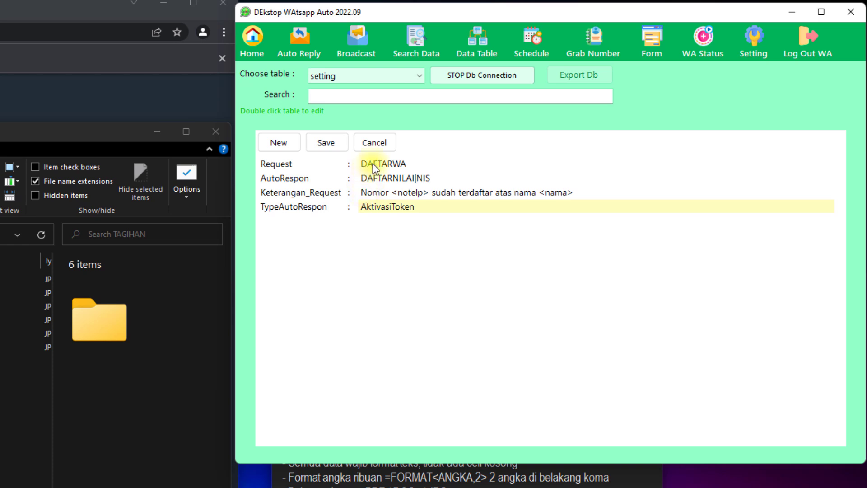
double_click(401, 164)
click(401, 164)
drag(412, 163, 349, 163)
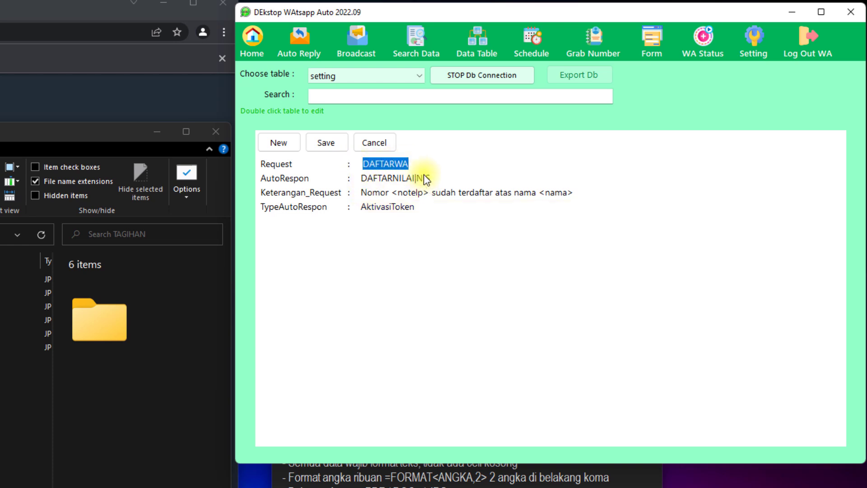
click(383, 178)
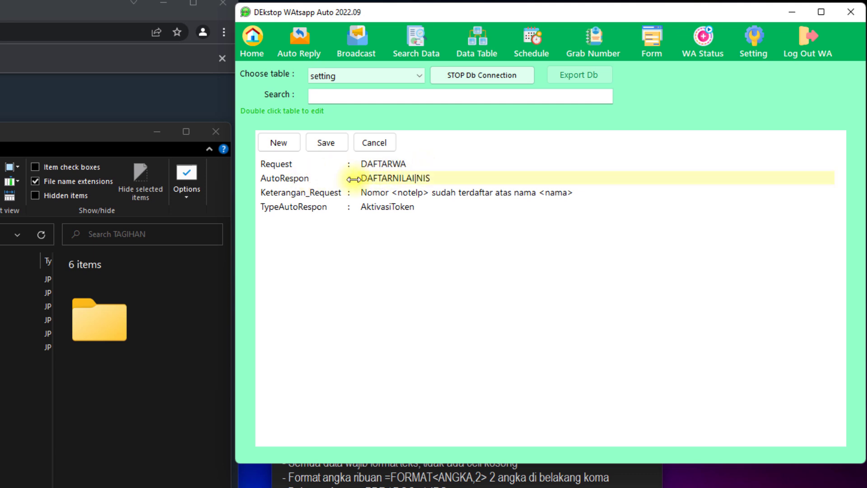
click(380, 179)
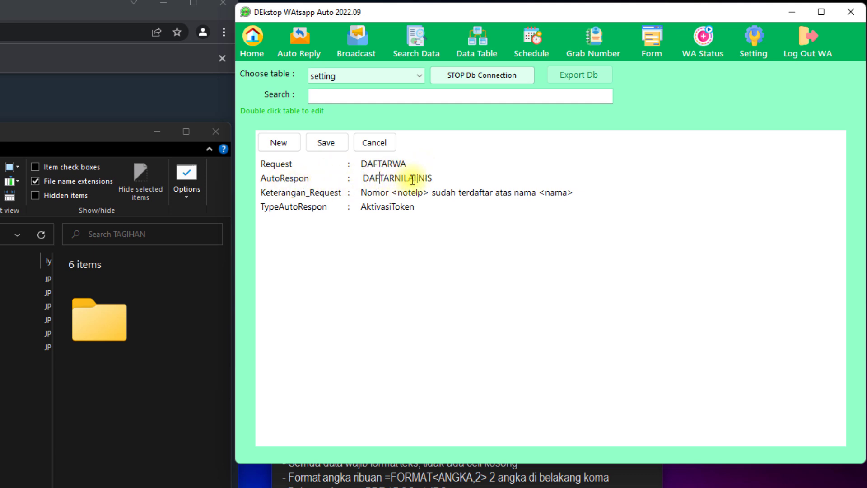
drag(415, 177, 335, 174)
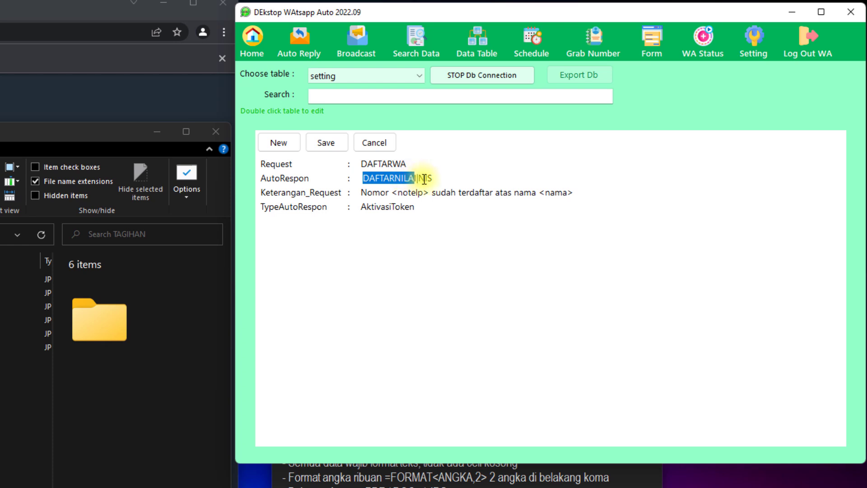
drag(420, 178, 442, 178)
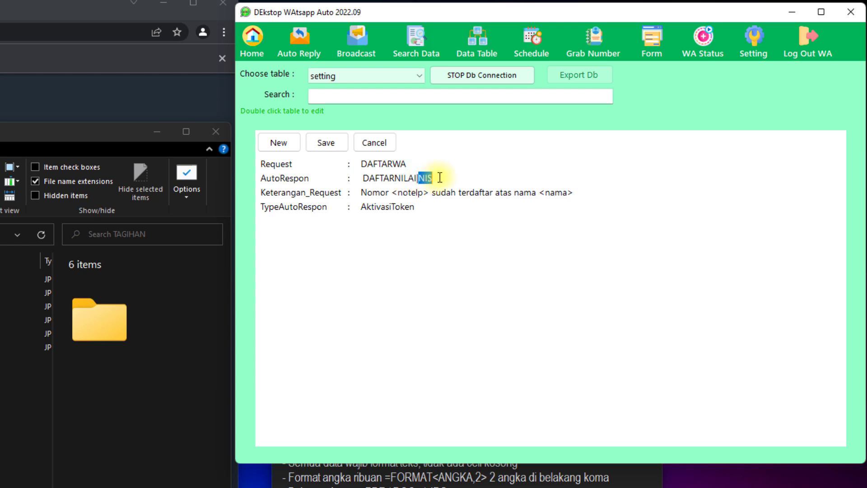
click(375, 143)
Load the daftarnilai table to examine its NIS and NOTELP columns
click(388, 75)
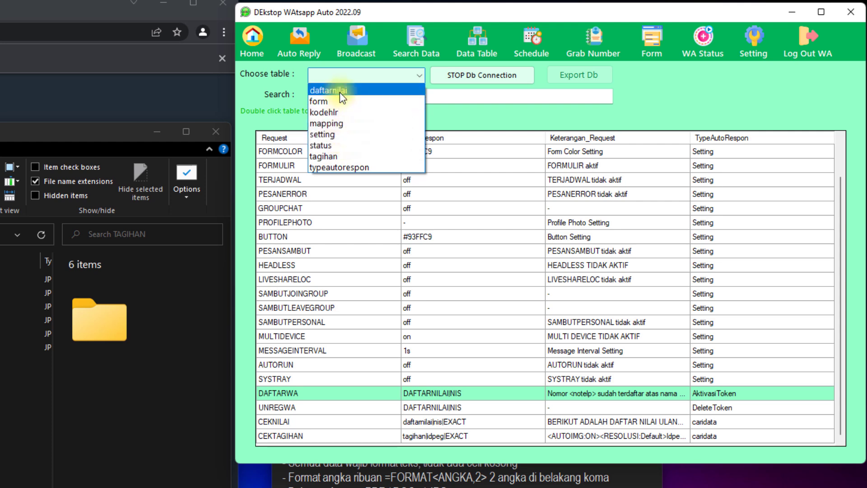
click(340, 91)
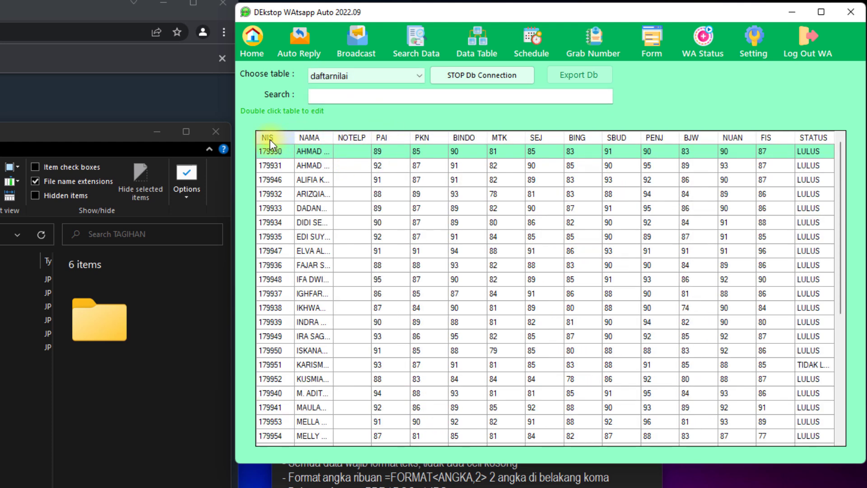
click(348, 163)
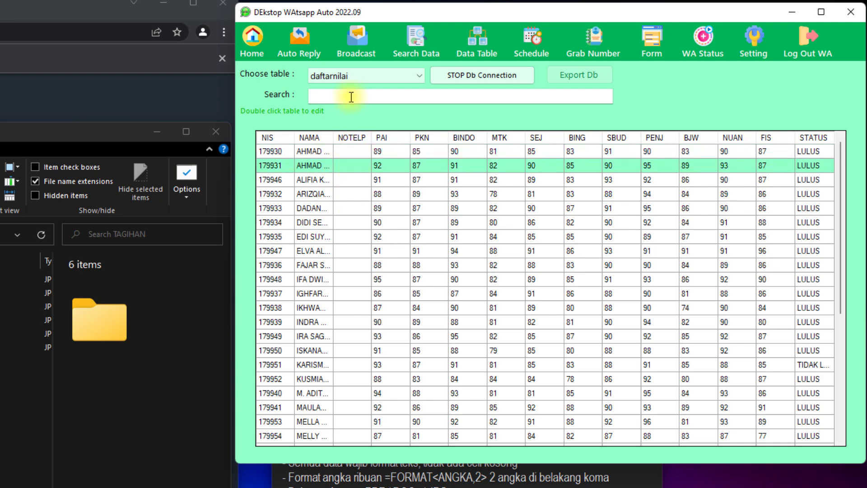
Reload the setting table, review DAFTARWA's Request, TypeAutoRespon and Keterangan_Request fields, and close the record without saving
click(476, 49)
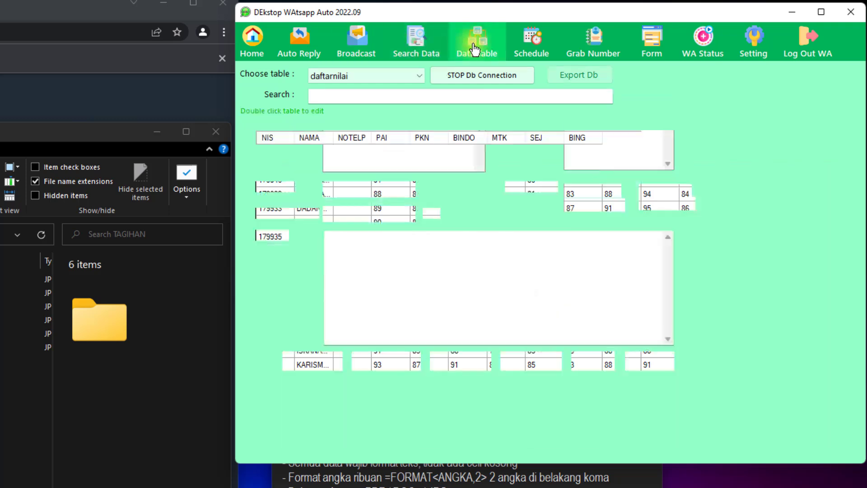
click(361, 77)
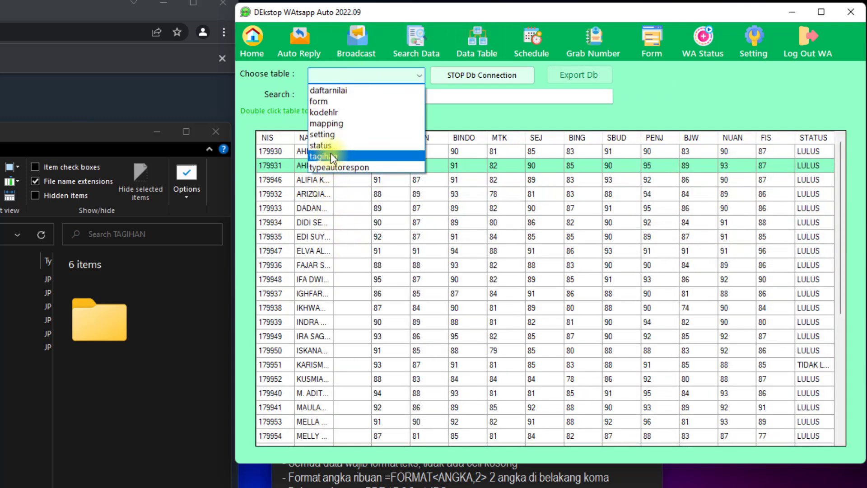
click(329, 134)
scroll(359, 343, down, 1)
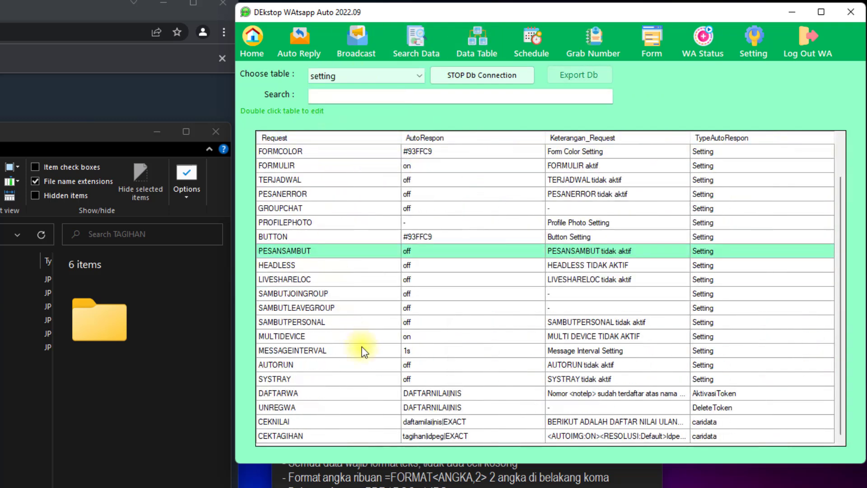
click(293, 393)
double_click(381, 393)
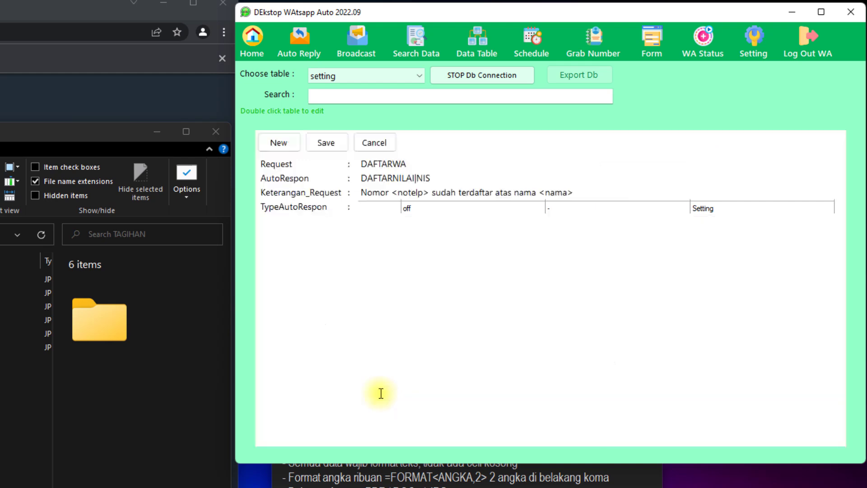
click(377, 165)
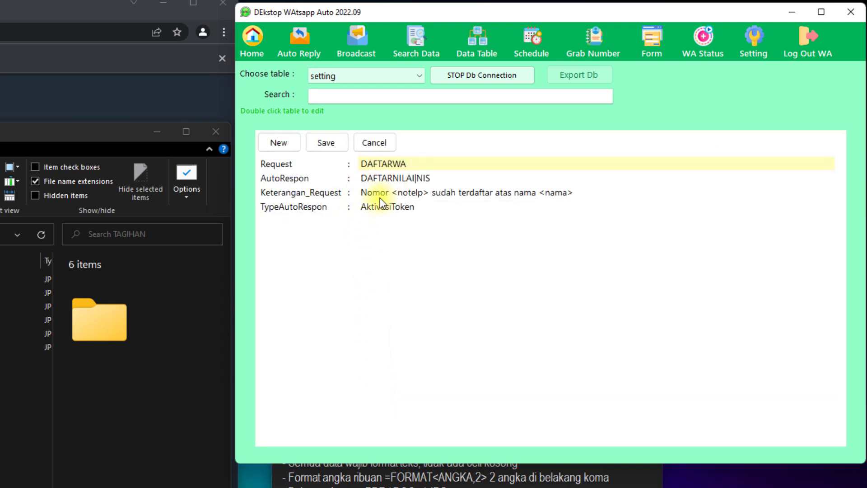
click(396, 207)
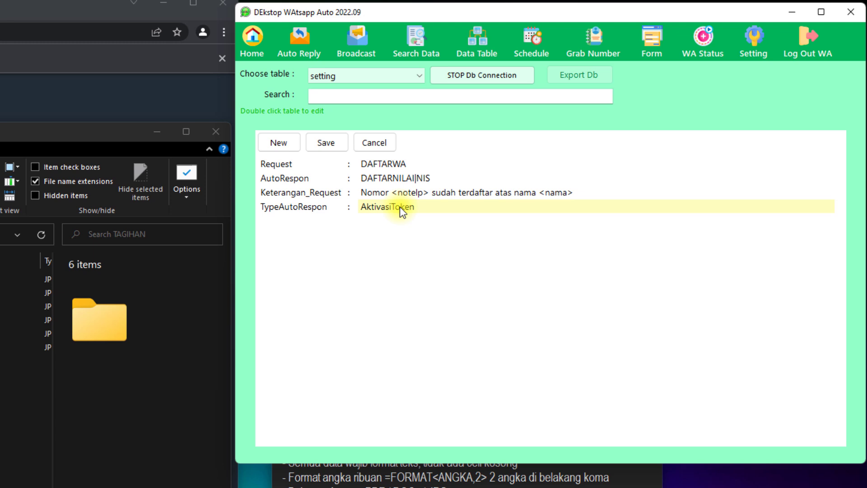
click(382, 195)
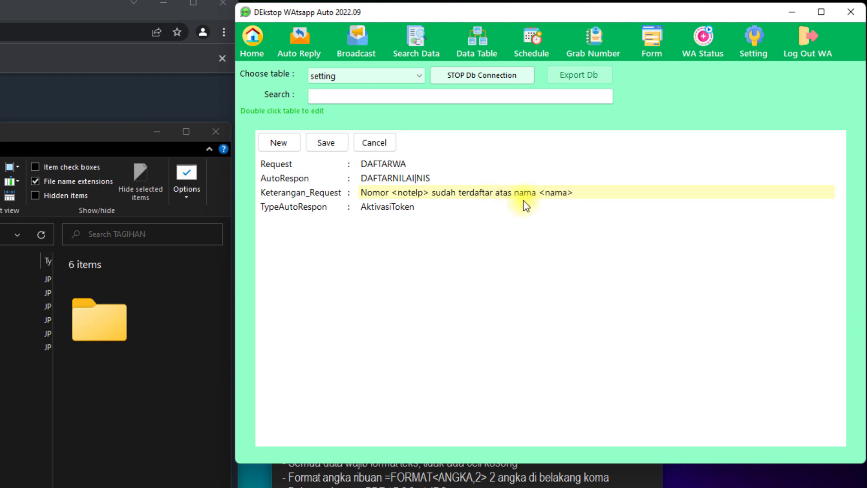
click(372, 141)
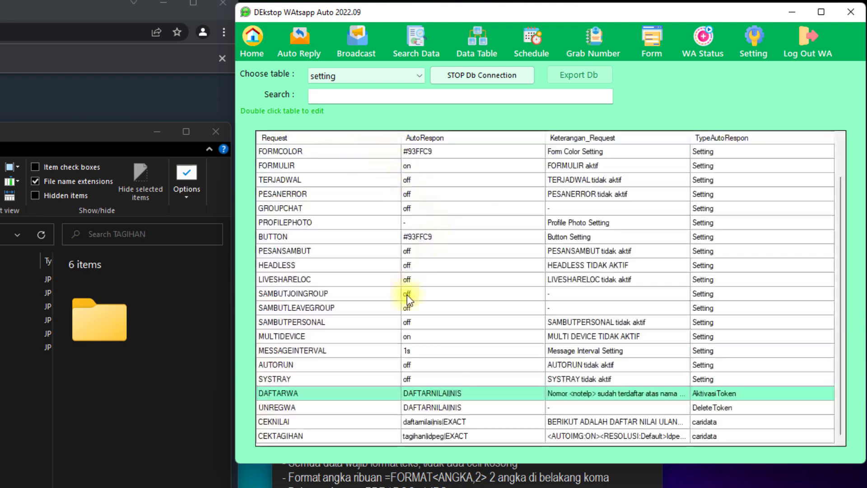
Open the UNREGWA record of type DeleteToken, review its four fields, and close it without saving
click(314, 410)
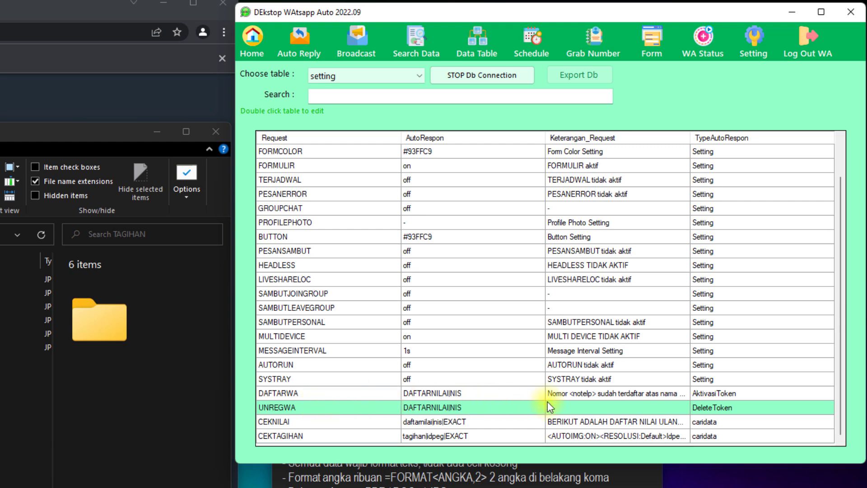
double_click(386, 408)
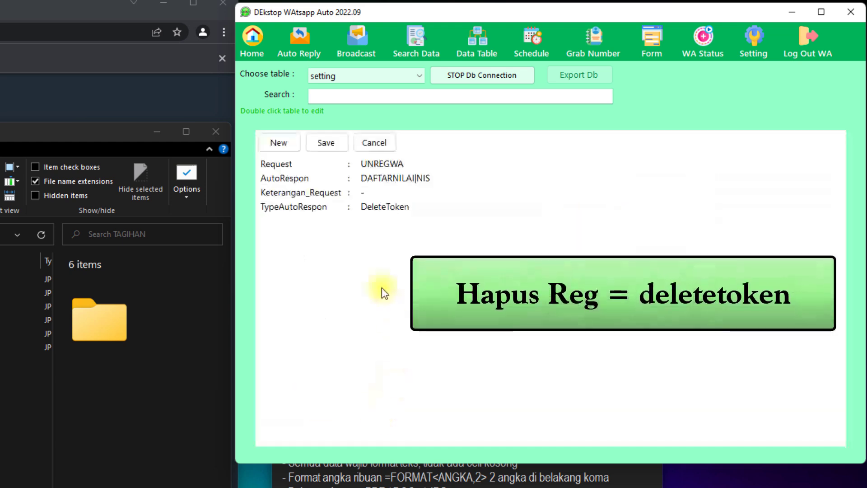
click(381, 208)
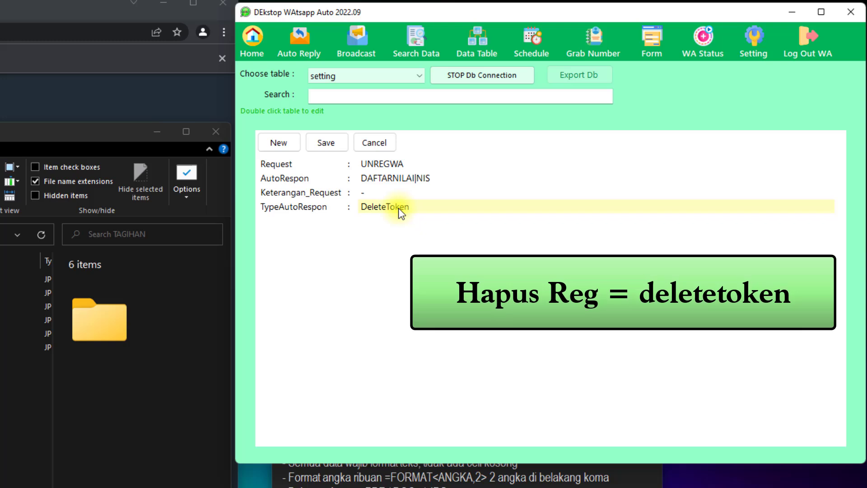
click(378, 167)
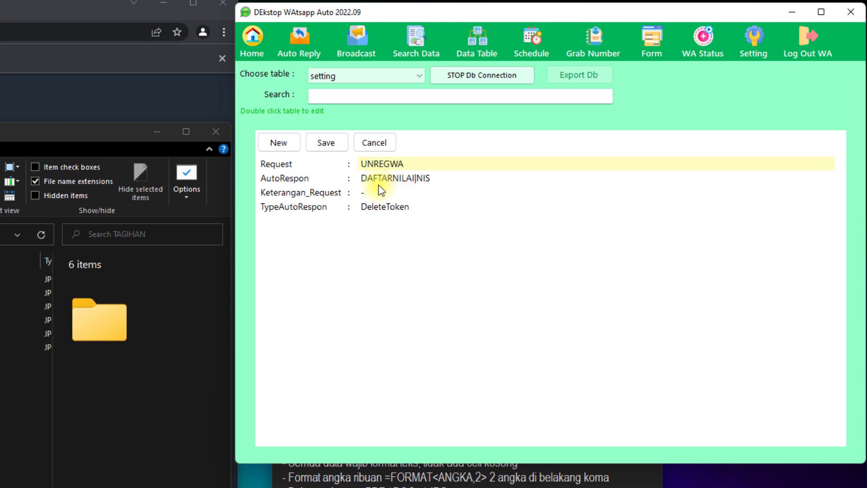
click(365, 179)
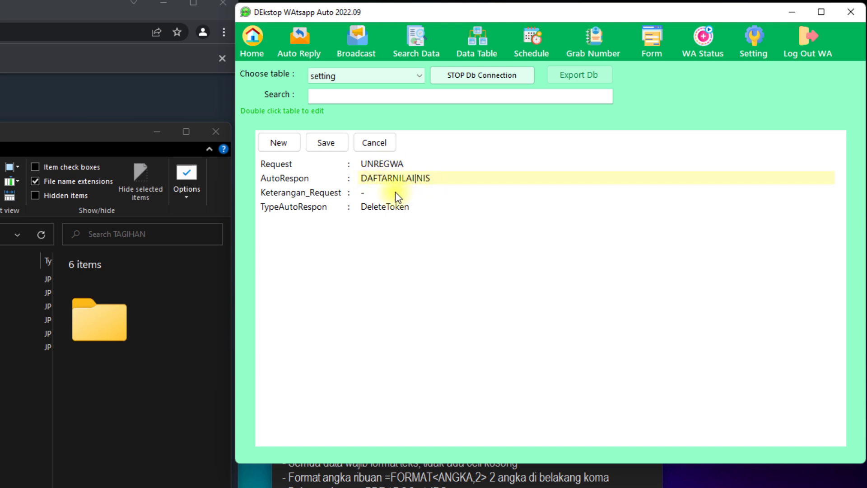
click(382, 194)
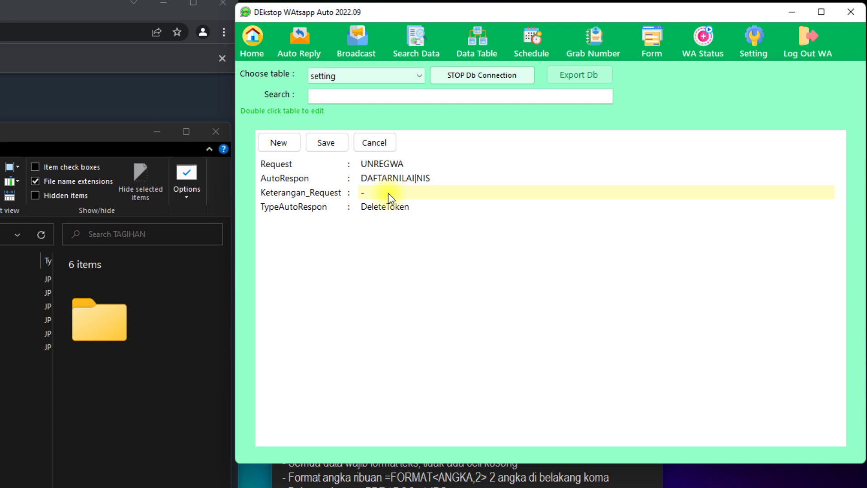
click(375, 144)
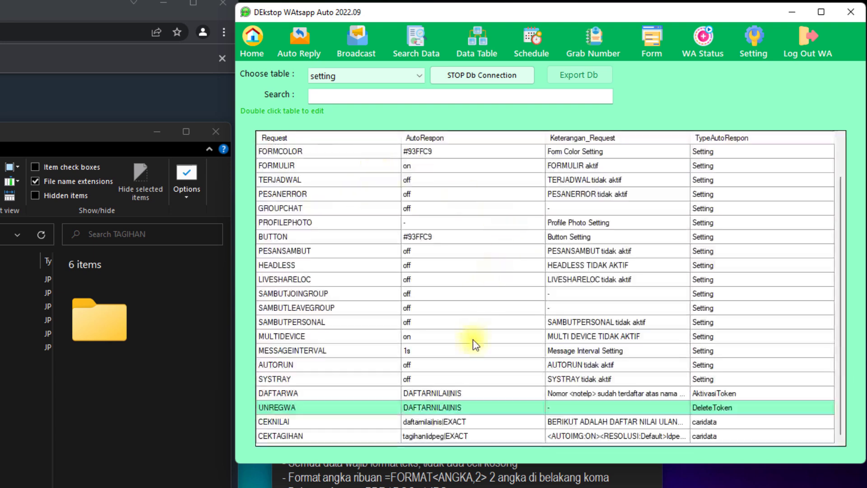
Load the daftarnilai table again and select the eleventh student's row to view its NIS and NOTELP fields
click(343, 394)
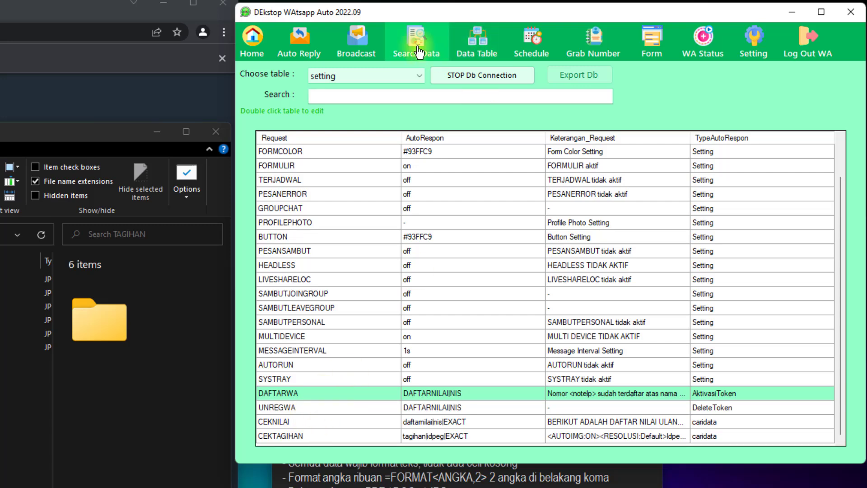
click(379, 75)
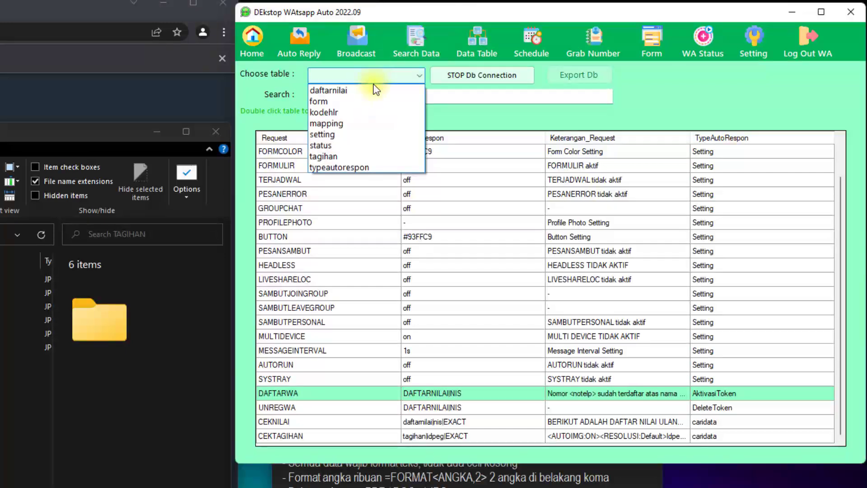
click(341, 90)
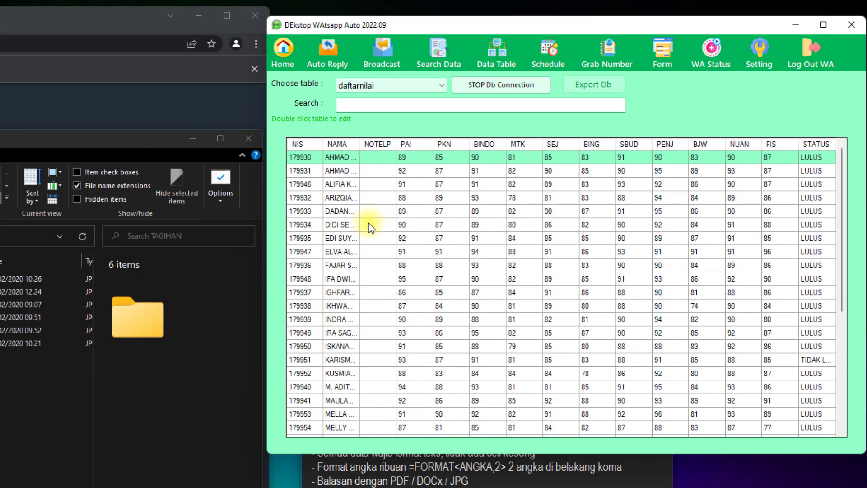
click(302, 292)
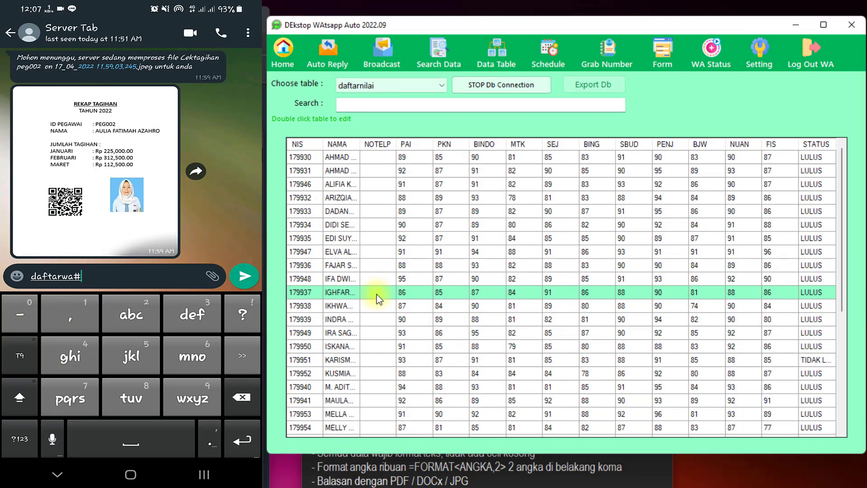
Select the seventh student's row in daftarnilai and reload the table to check that student's NOTELP field
click(389, 239)
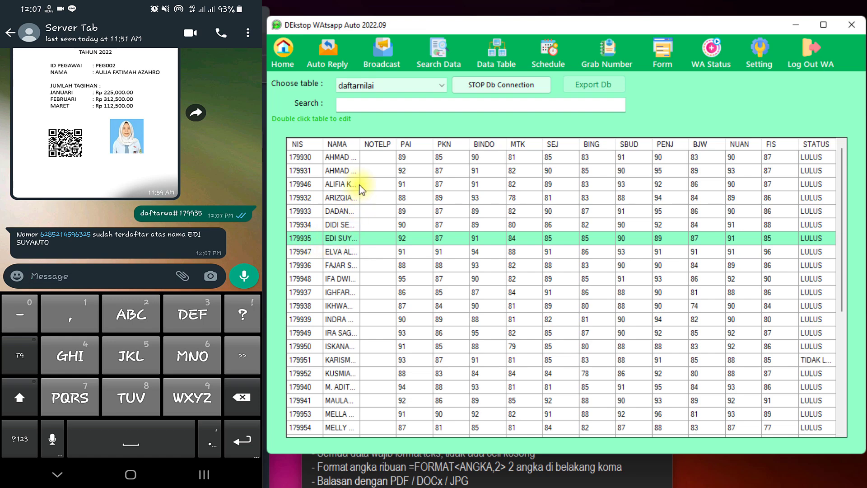
click(401, 86)
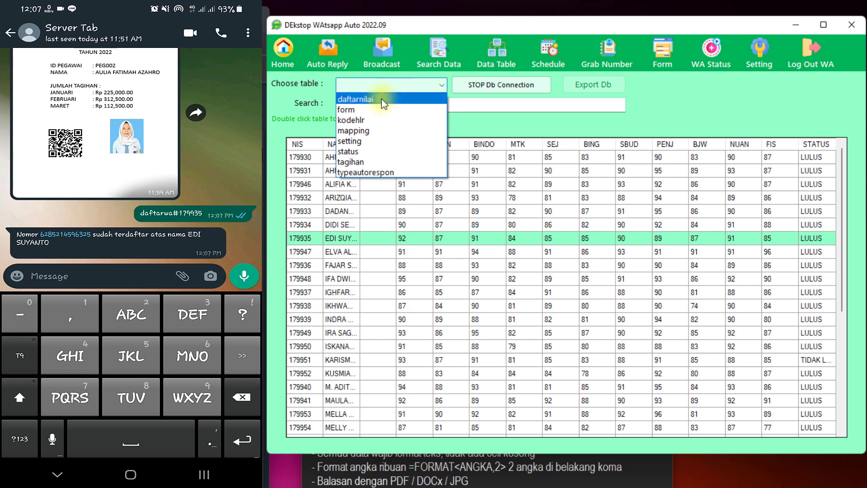
click(389, 99)
click(379, 243)
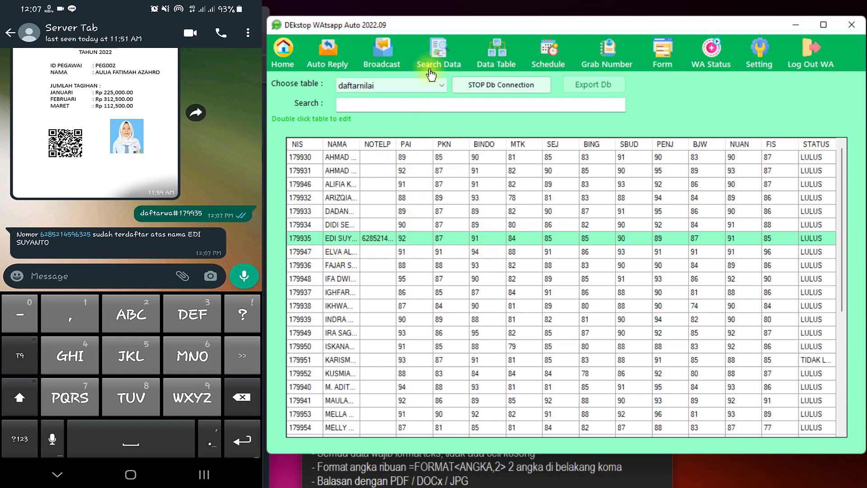
Change the CEKNILAI data search key from nis to notelp and save the request
click(438, 56)
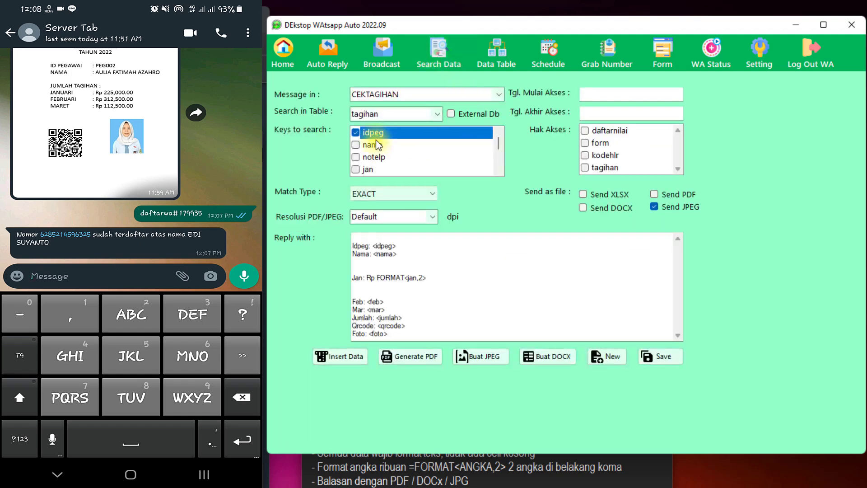
click(499, 94)
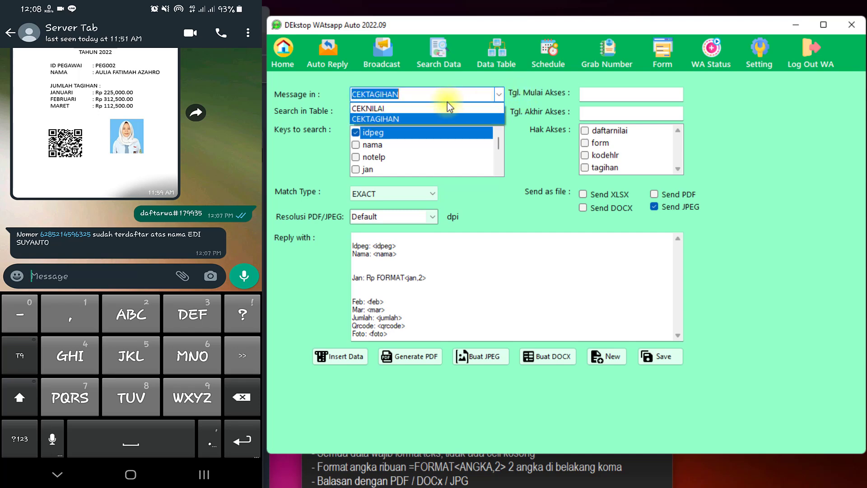
click(415, 112)
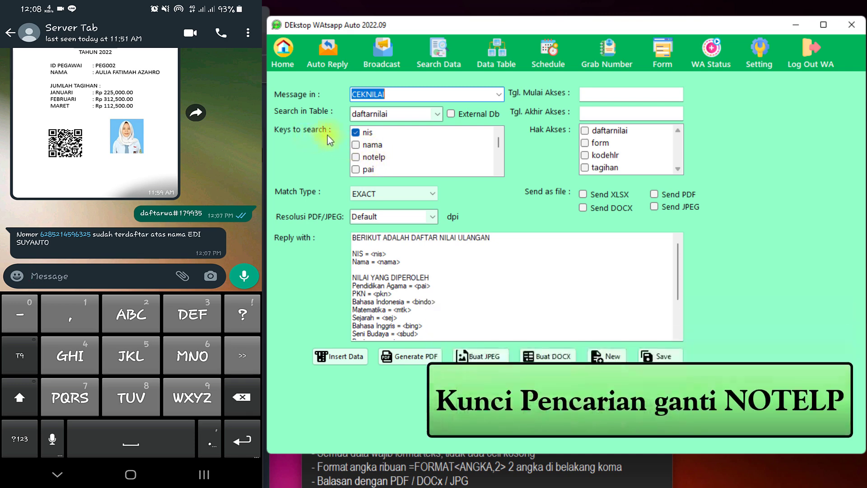
click(356, 132)
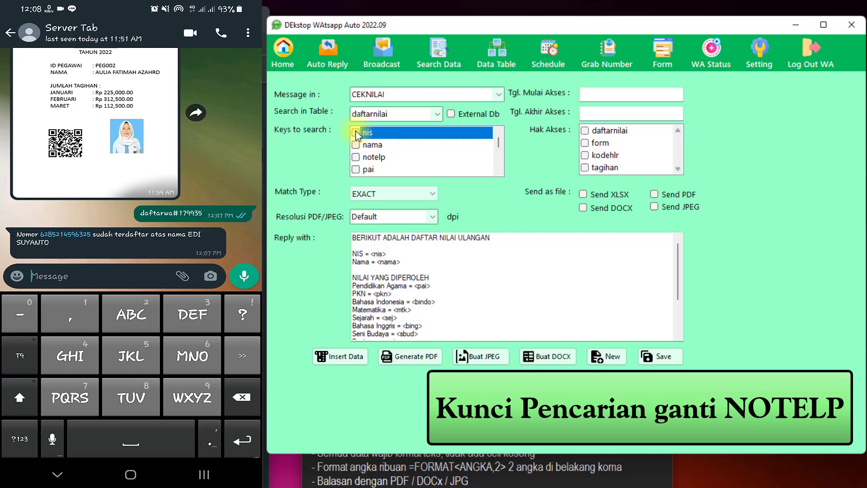
click(355, 158)
click(355, 157)
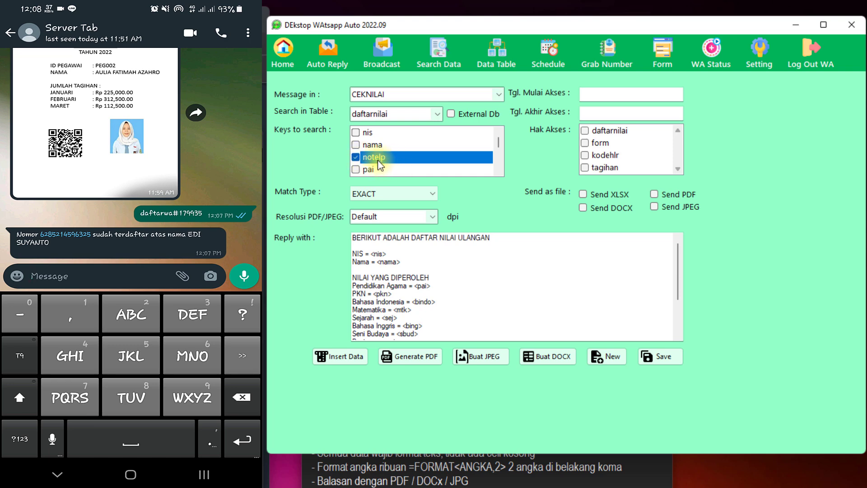
click(660, 356)
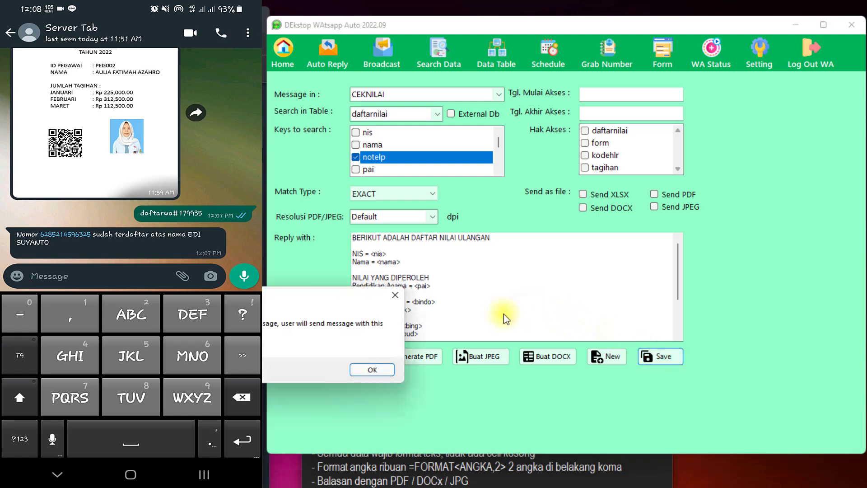
click(377, 370)
Send the message "Ceknilai" without a NIS to the Server Tab chat in WhatsApp to test the search by number
double_click(399, 94)
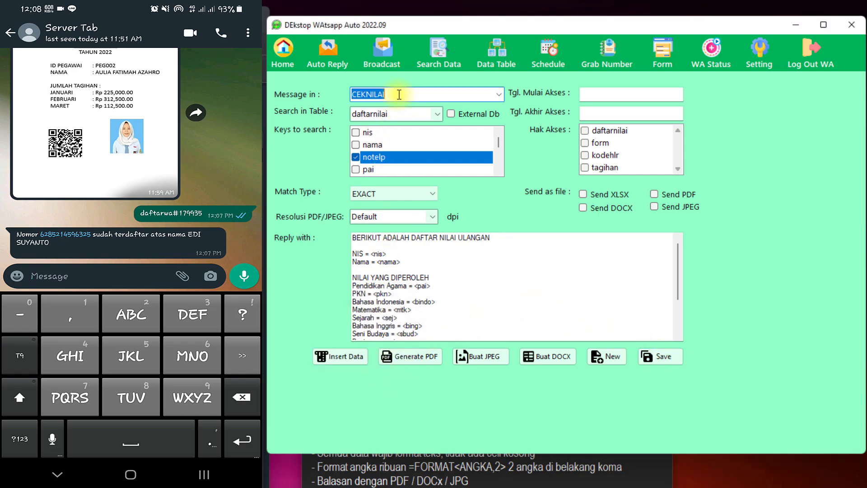
text(c)
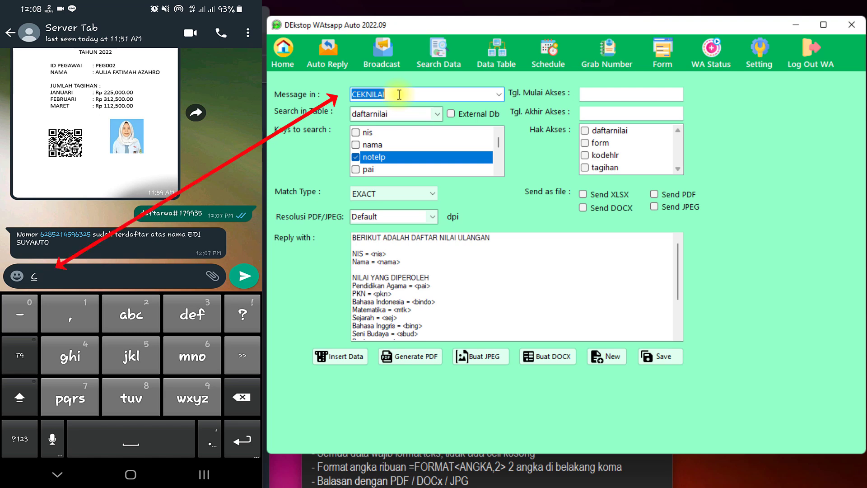
text(e)
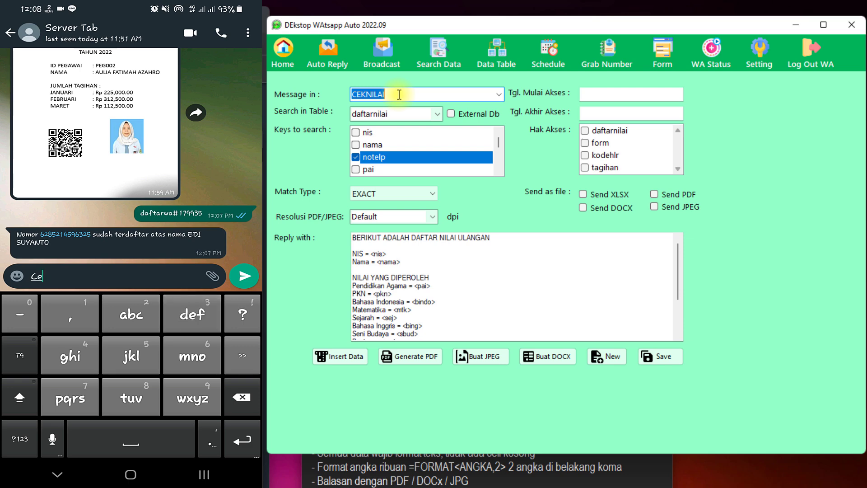
text(kmo)
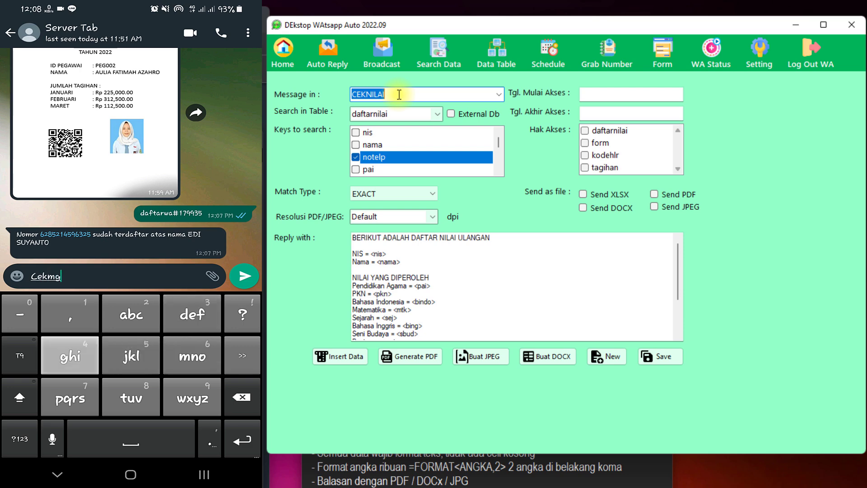
key(BackSpace)
key(BackSpace)
text(nilah)
key(BackSpace)
text(i)
key(Return)
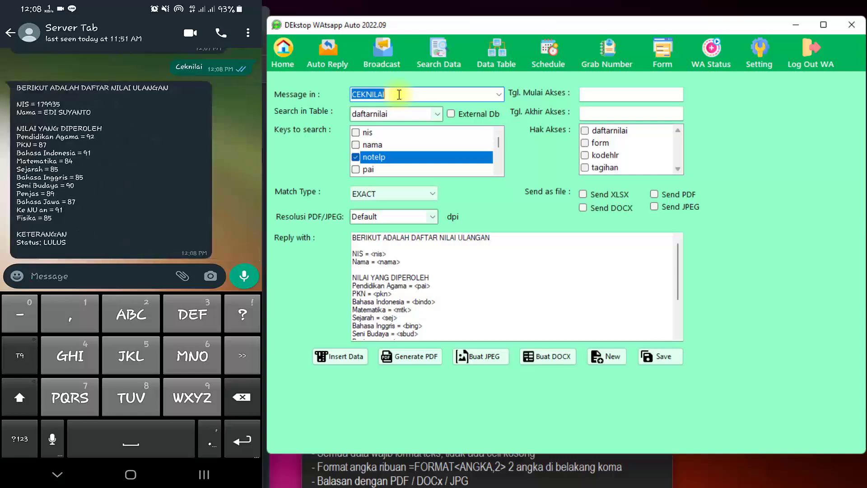
scroll(131, 170, up, 3)
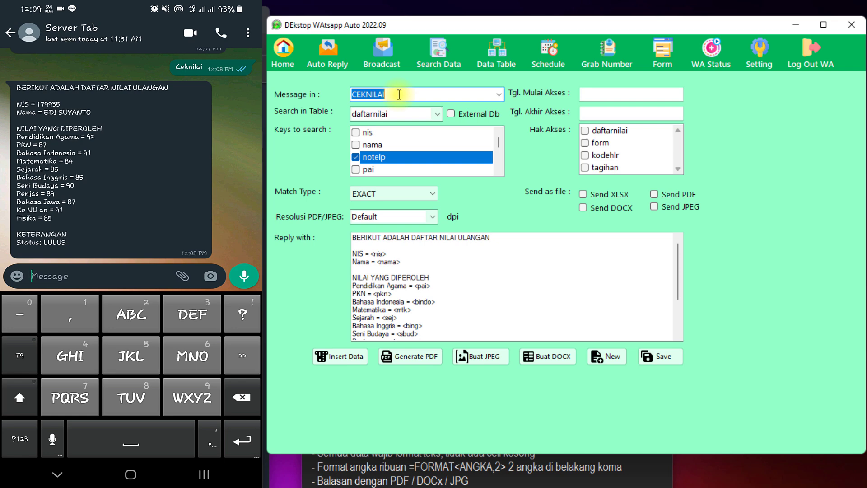
Send "Unregwa#" followed by the seventh student's NIS to the Server Tab chat to unregister the number
text(Unreg)
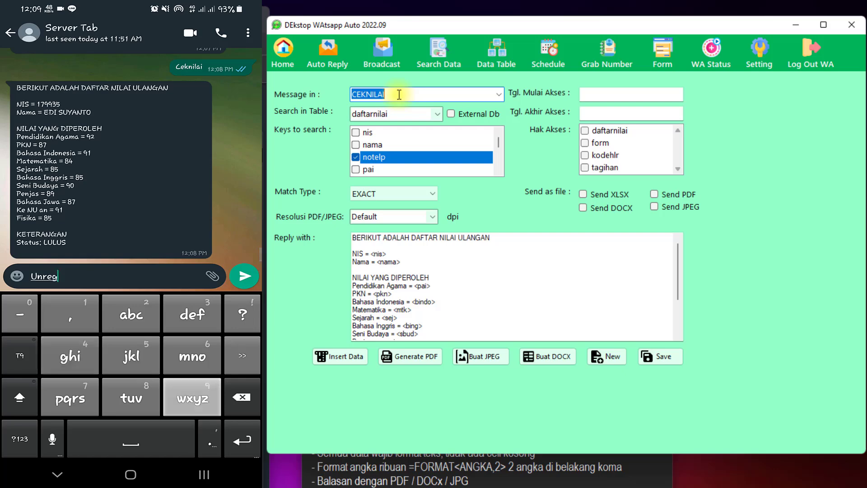
text(wa#)
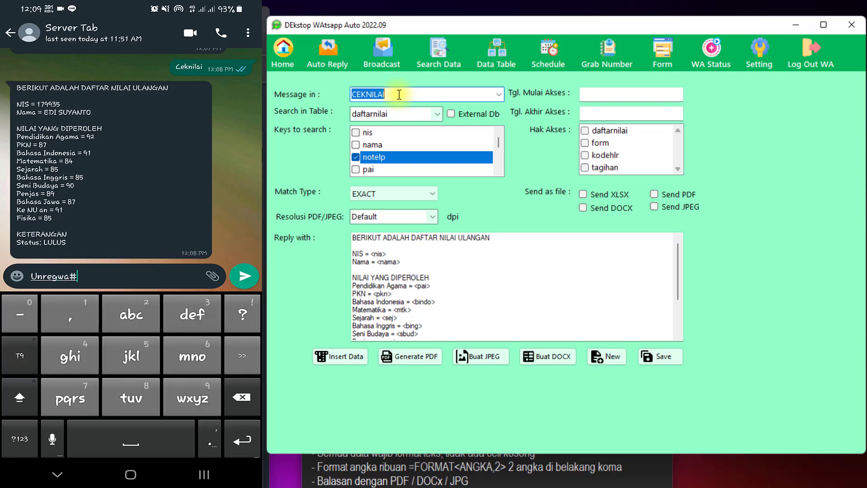
click(19, 438)
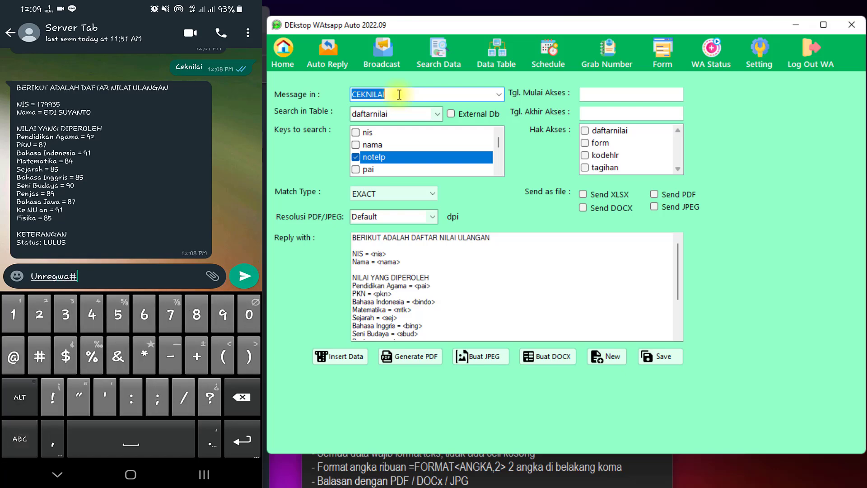
text(179935)
click(244, 276)
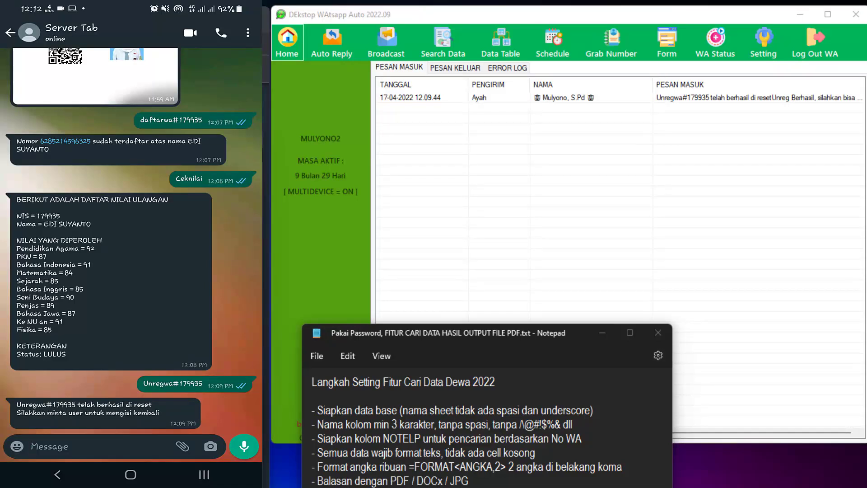
Send "Ceknilai" again from the unregistered number and hide the phone's keyboard to view the reply
text(Ce)
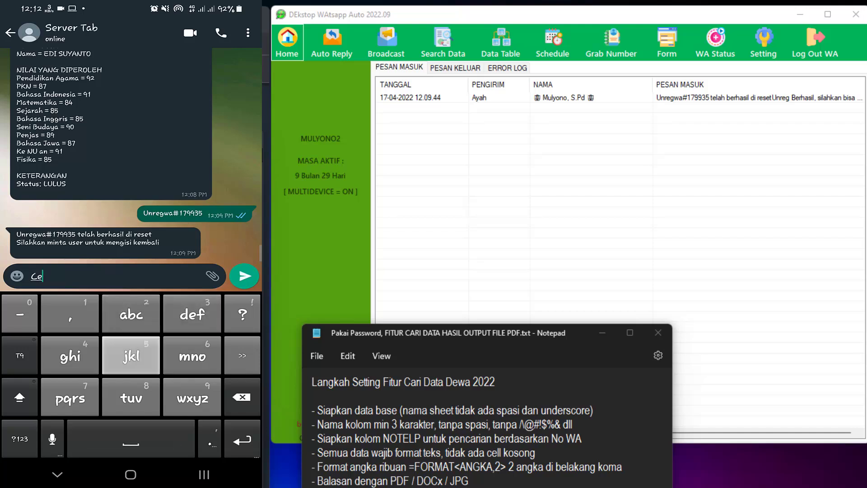
text(knilai)
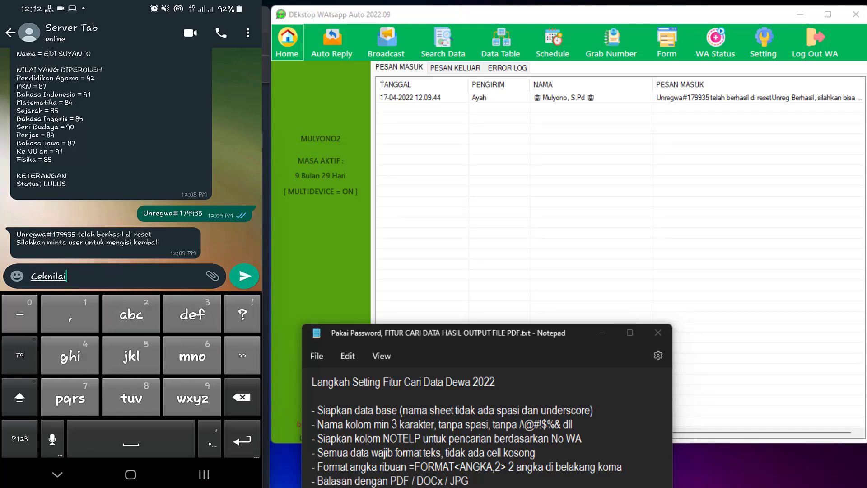
click(244, 276)
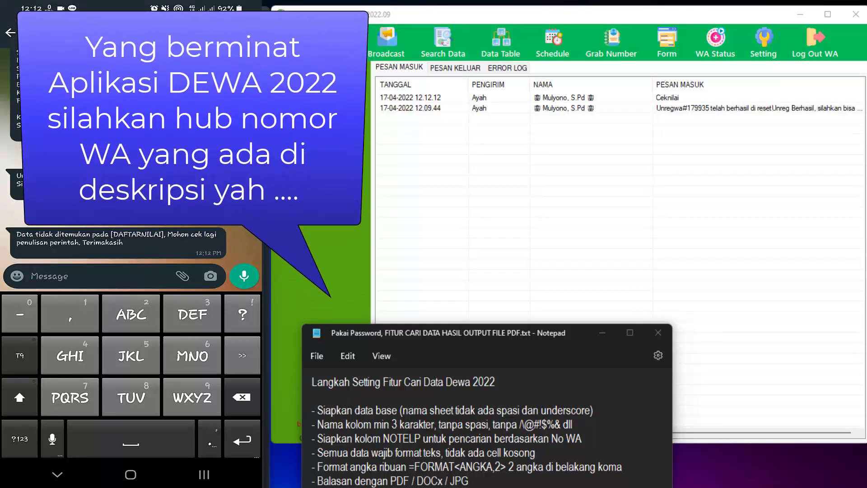
click(57, 475)
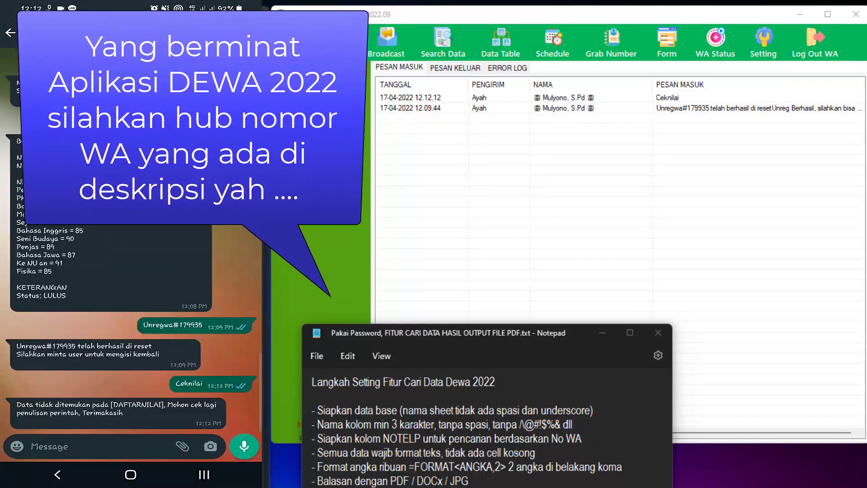